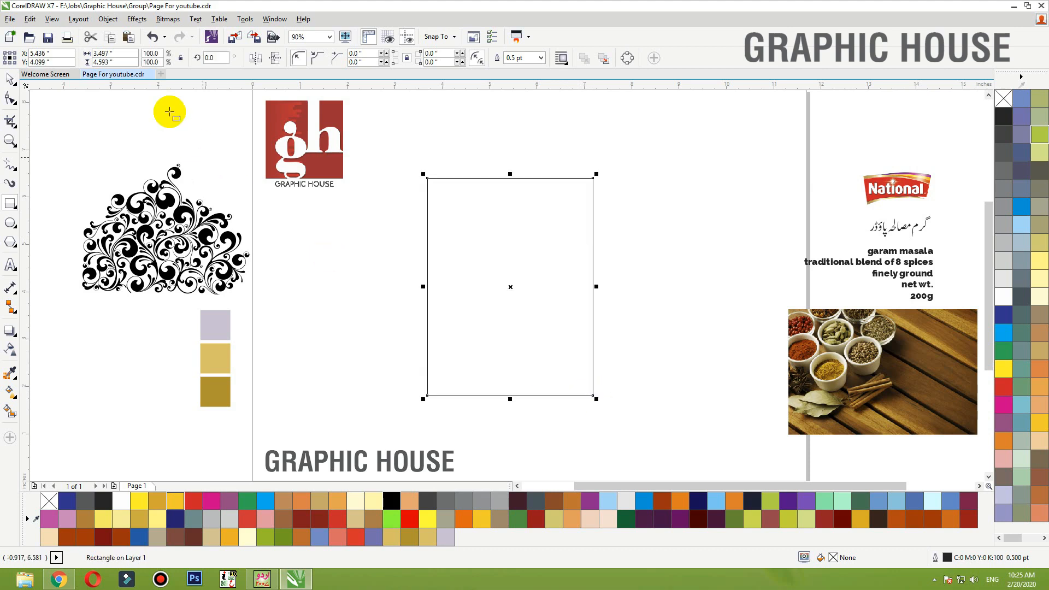
Resize the selected rectangle to 3 inches wide by 4 inches high
click(123, 53)
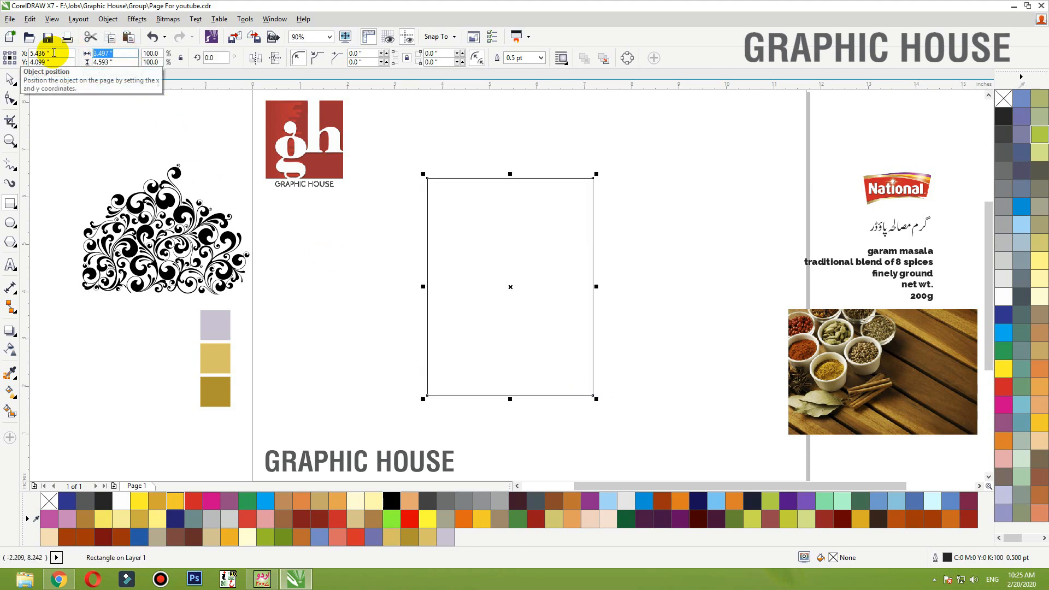
key(Return)
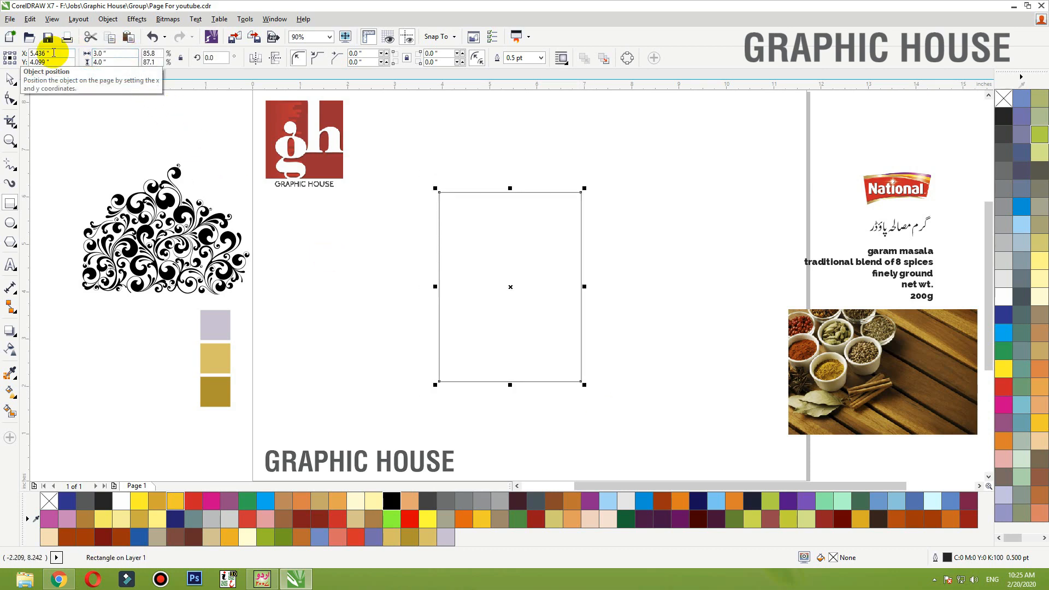
click(10, 79)
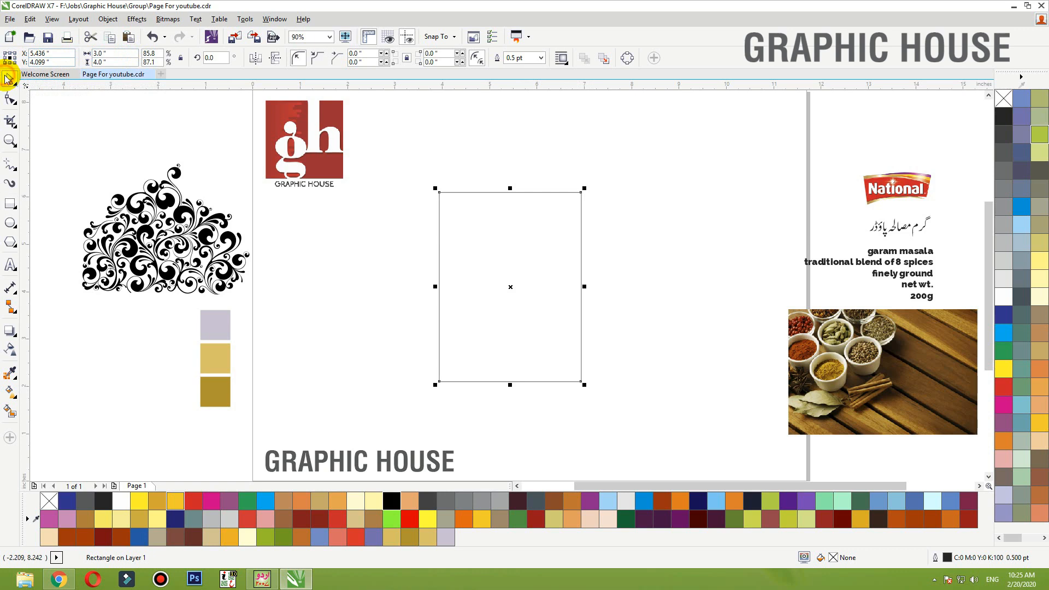
Add a single 0.2-inch inside contour to the rectangle and break the contour group apart
click(16, 340)
click(49, 345)
drag(461, 217, 485, 213)
key(space)
key(ctrl+z)
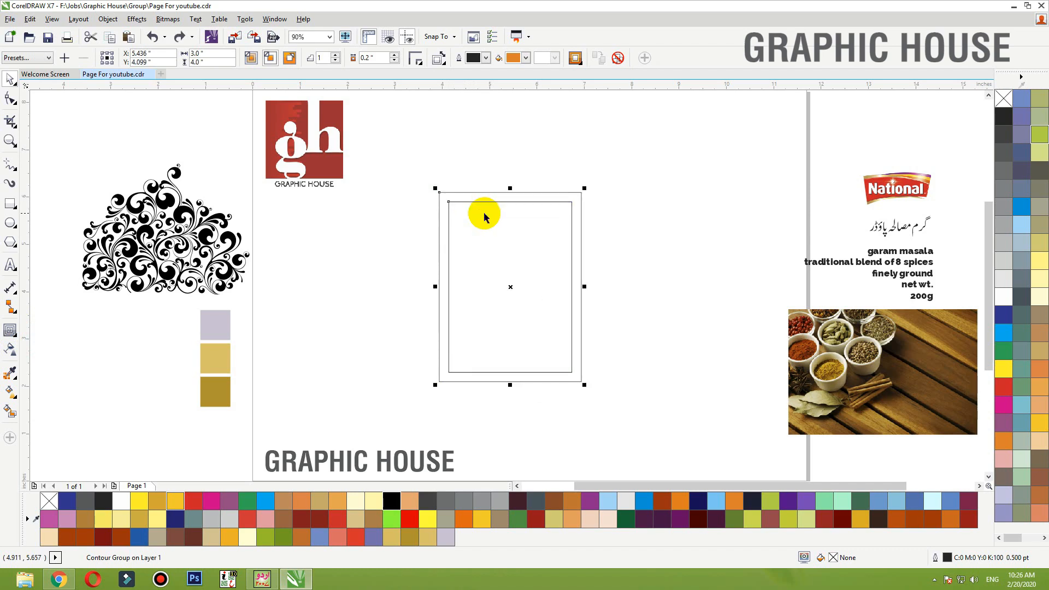
key(ctrl+k)
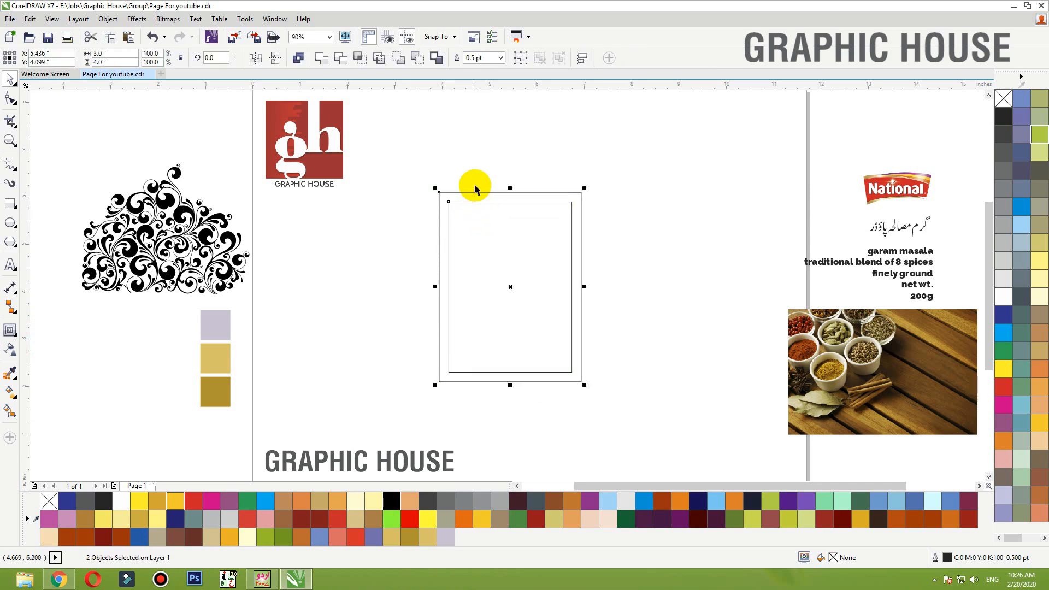
Fill the outer rectangle with khaki C0 M0 Y60 K20
click(475, 190)
drag(473, 192, 346, 181)
key(ctrl+z)
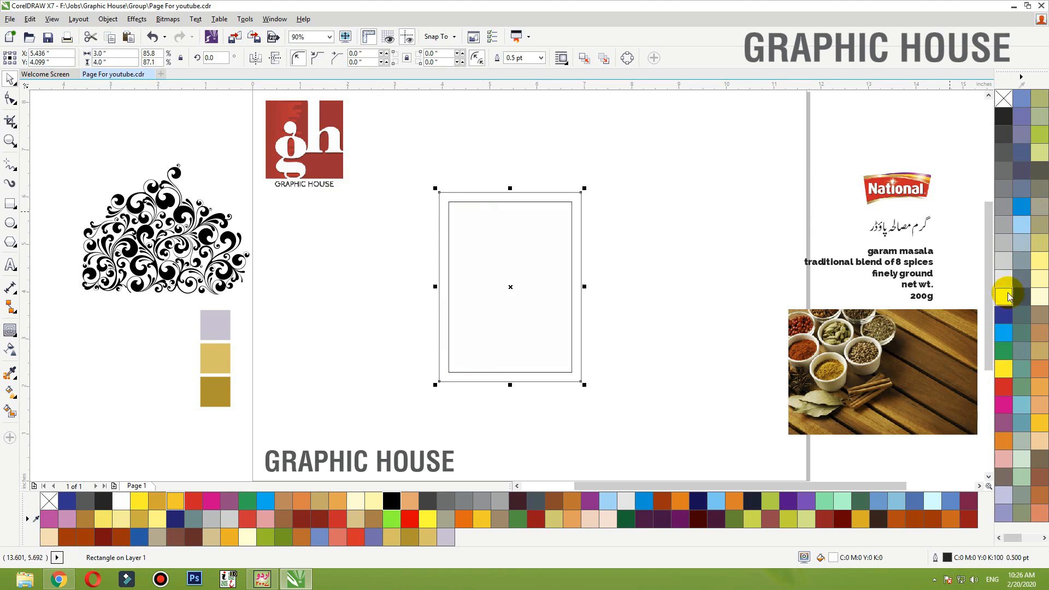
click(1038, 243)
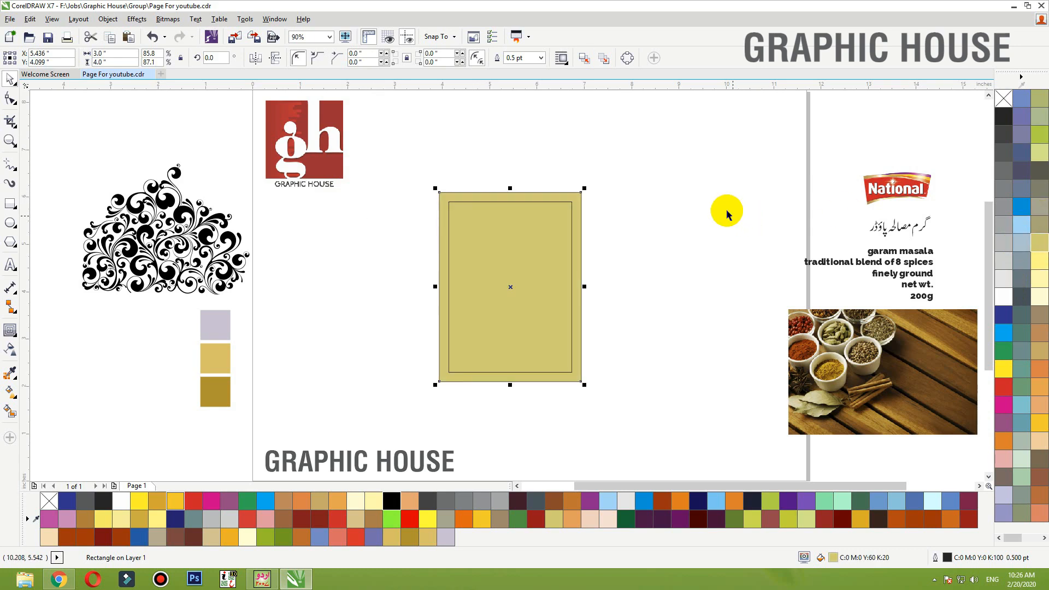
click(714, 191)
Move the black swirl ornament closer to the page, centred at about X -0.95, Y 5.14 inches
drag(206, 222, 221, 254)
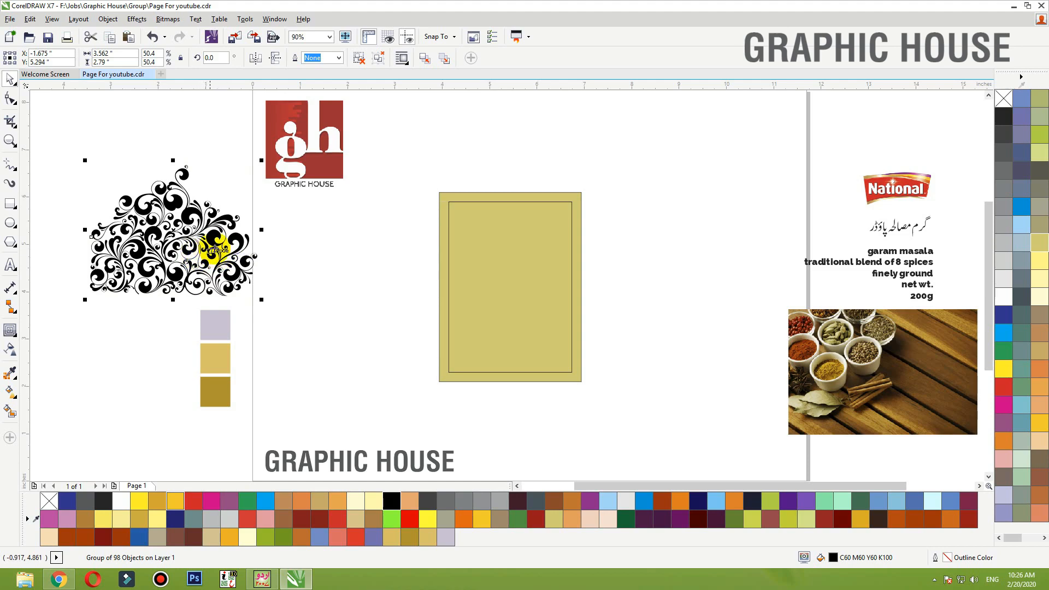
click(208, 230)
drag(212, 266, 279, 275)
key(Escape)
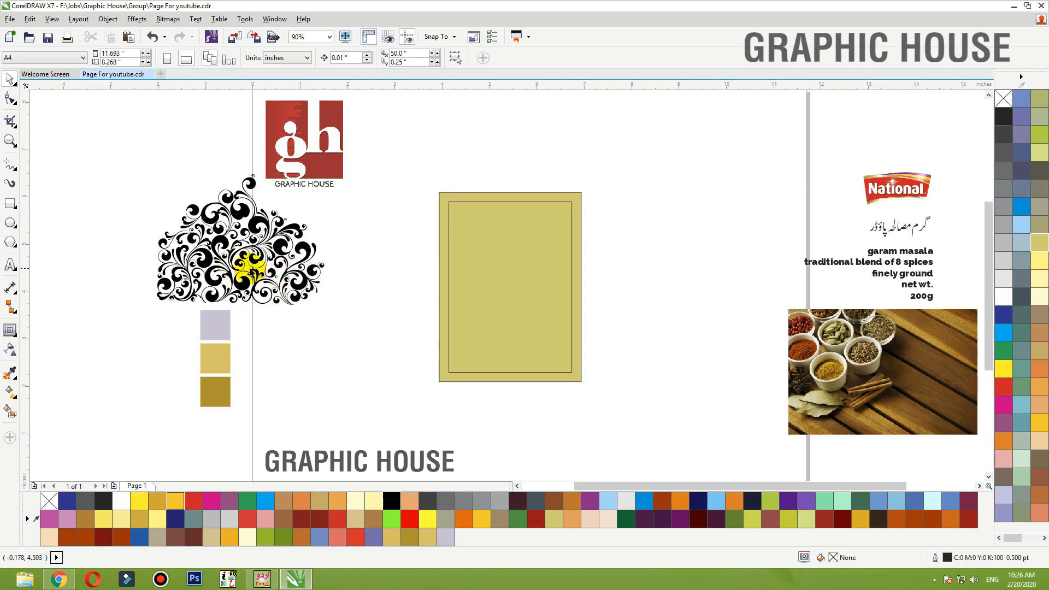
drag(216, 271, 212, 274)
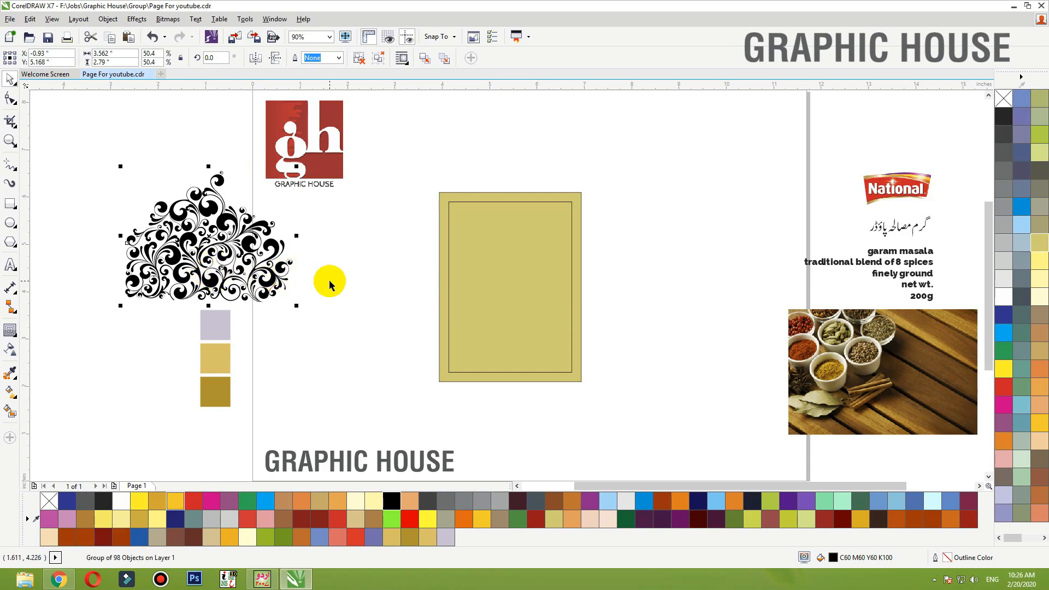
drag(273, 255, 277, 259)
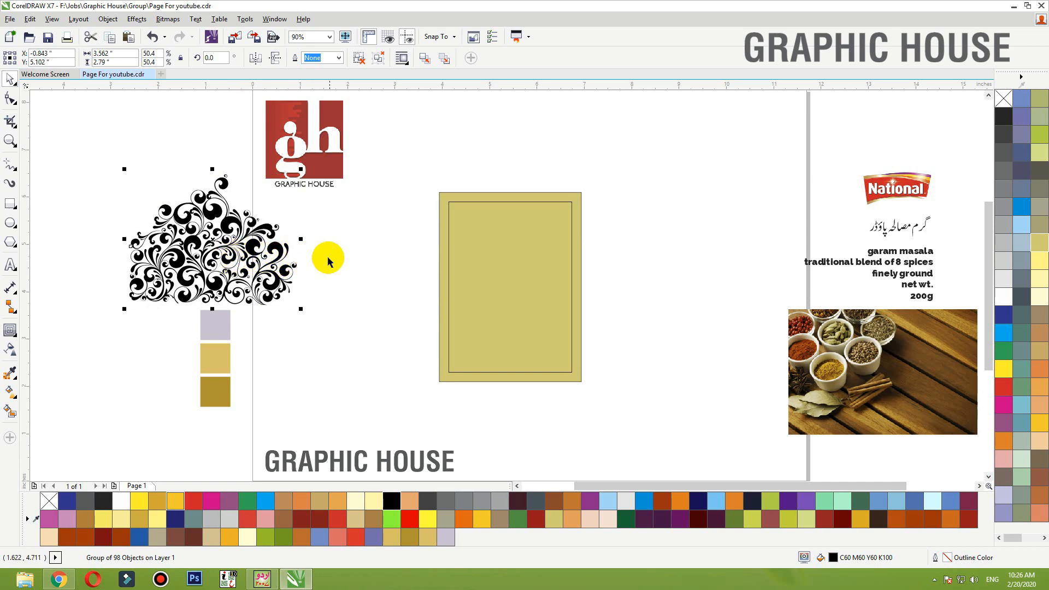
drag(241, 253, 206, 249)
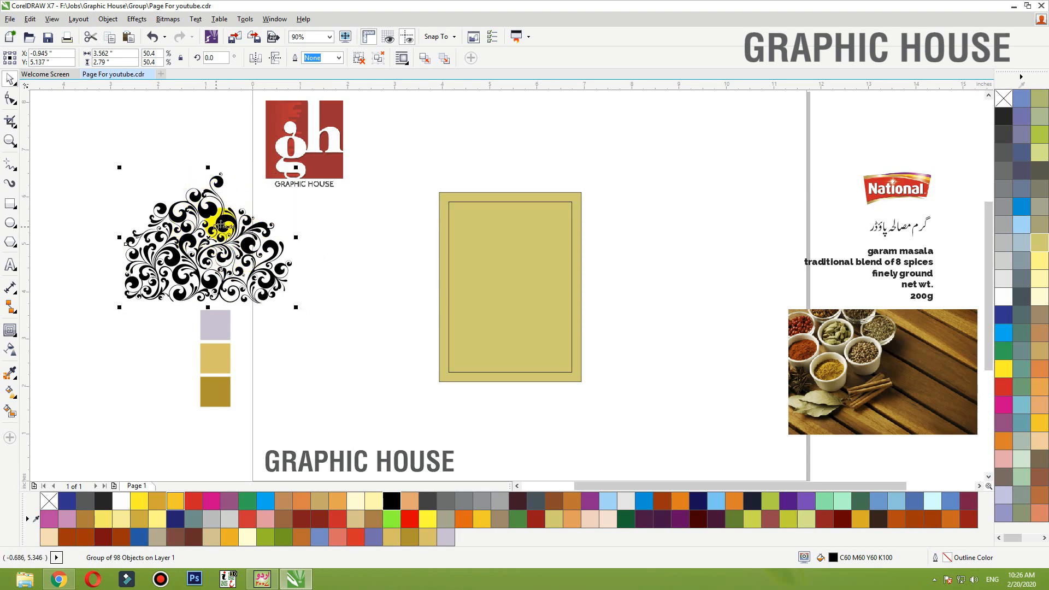
Move the English product text and the spice photo closer to the khaki label
click(889, 253)
drag(870, 251, 711, 255)
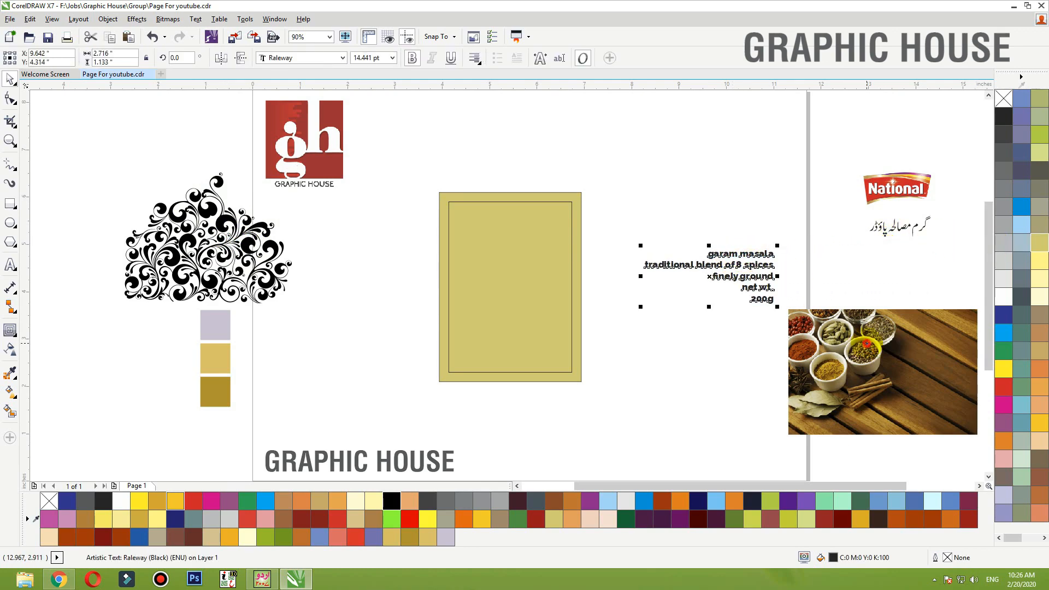
drag(868, 343, 723, 358)
drag(785, 345, 777, 353)
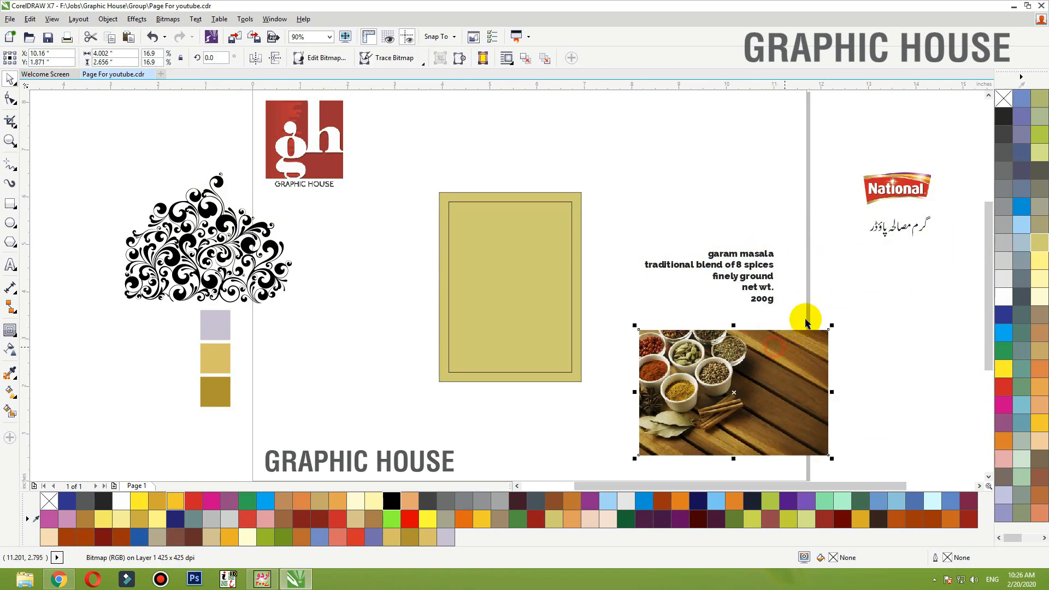
Move the National logo and the Urdu title together to just above the English product text
drag(965, 144, 858, 254)
drag(929, 222, 732, 228)
click(666, 162)
click(686, 189)
click(779, 160)
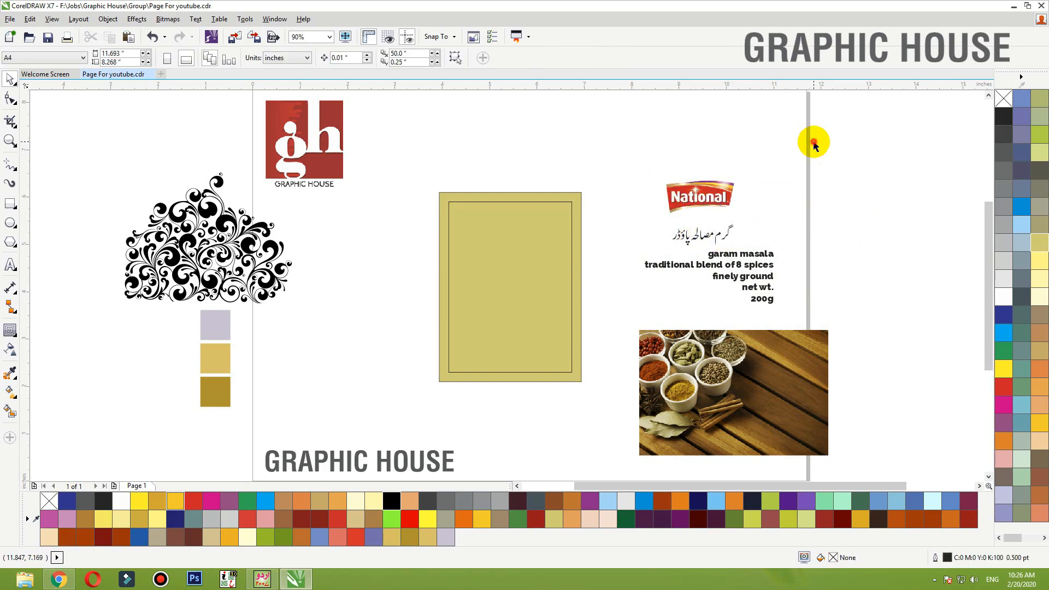
Place the National logo inside the upper end of the label and centre it horizontally on the label
drag(784, 143, 379, 432)
drag(674, 164, 414, 200)
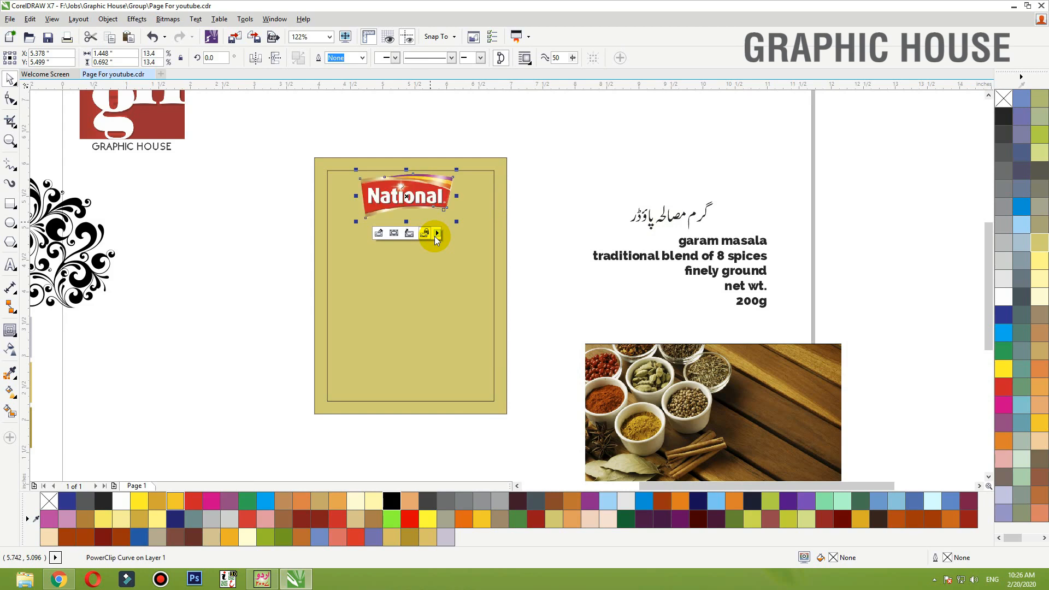
click(426, 286)
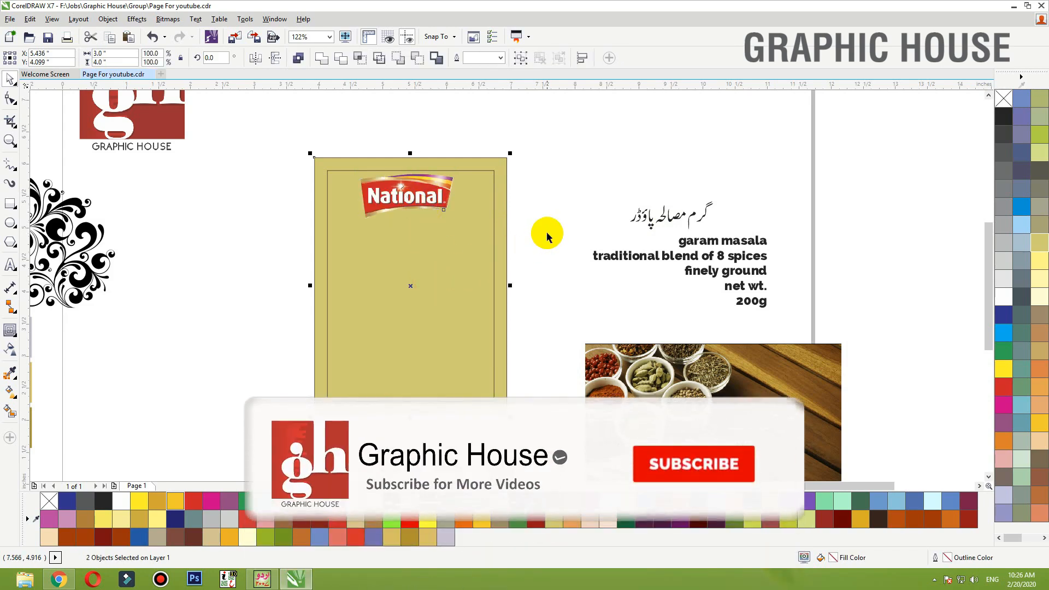
click(585, 194)
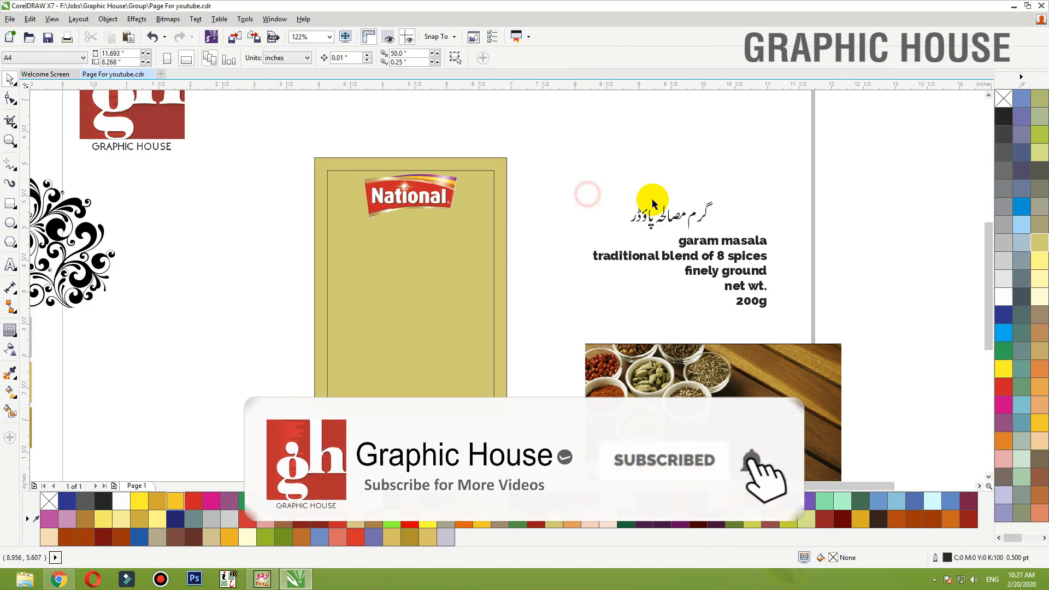
Set the English product text's font to Helvetica LT Std Cond Bold
click(669, 213)
click(730, 302)
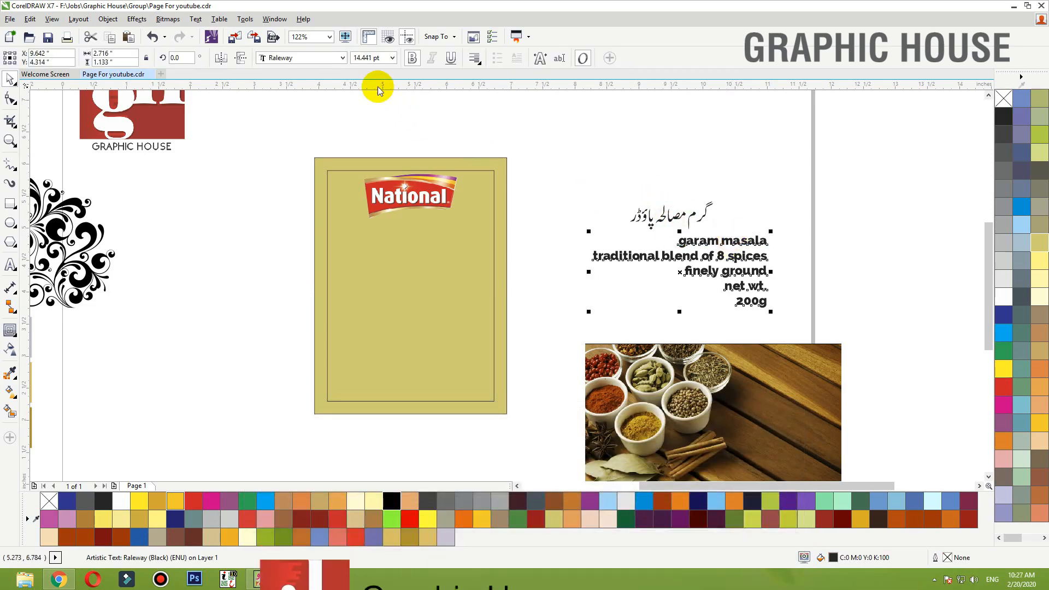
click(307, 57)
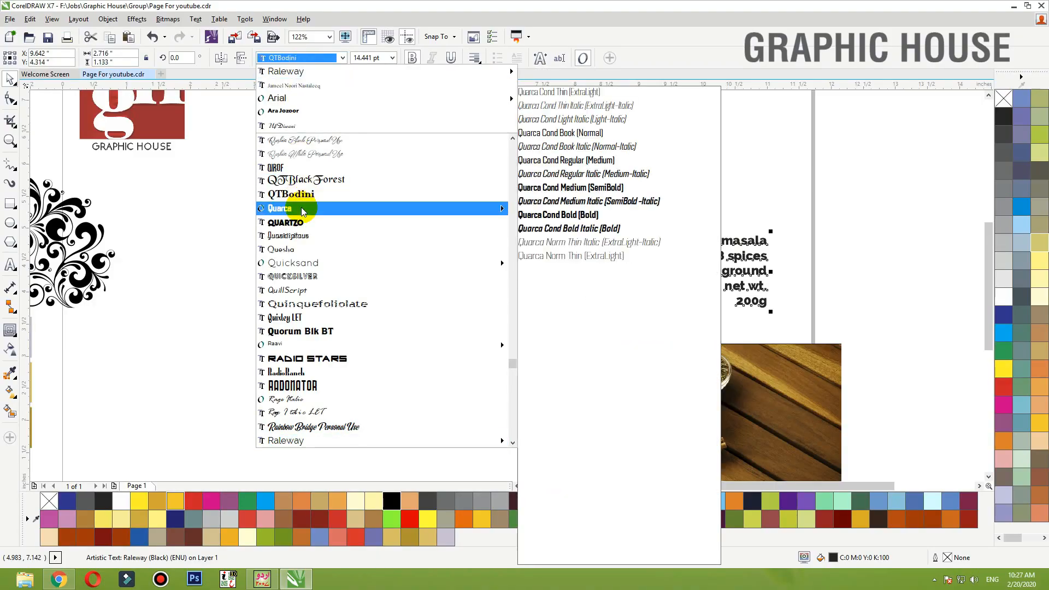
text(Helvetica LT Std Cond)
click(320, 168)
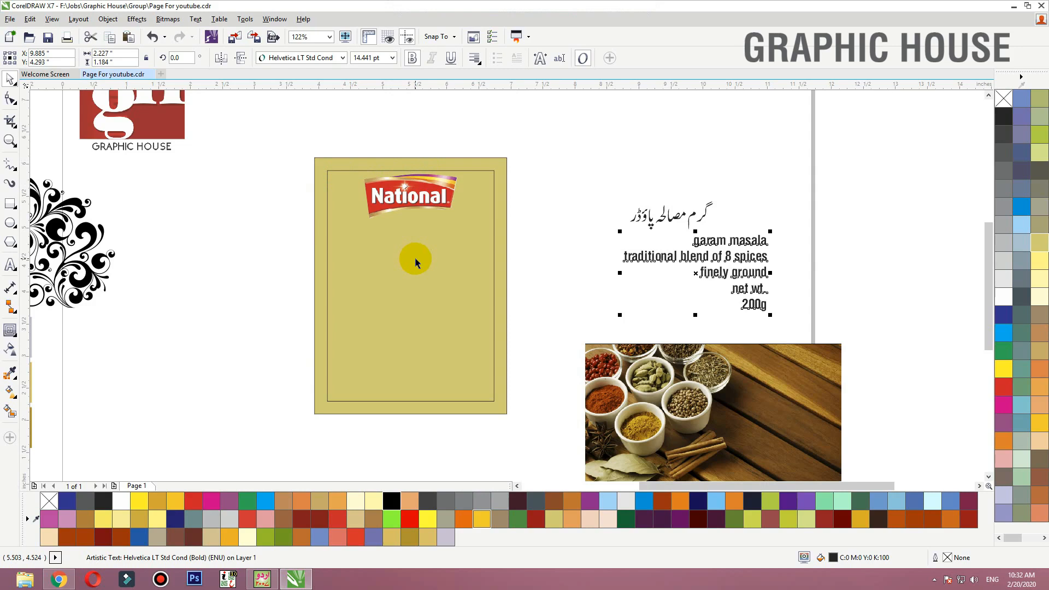
Place the Urdu title below the National logo and centre it horizontally on the label
click(428, 198)
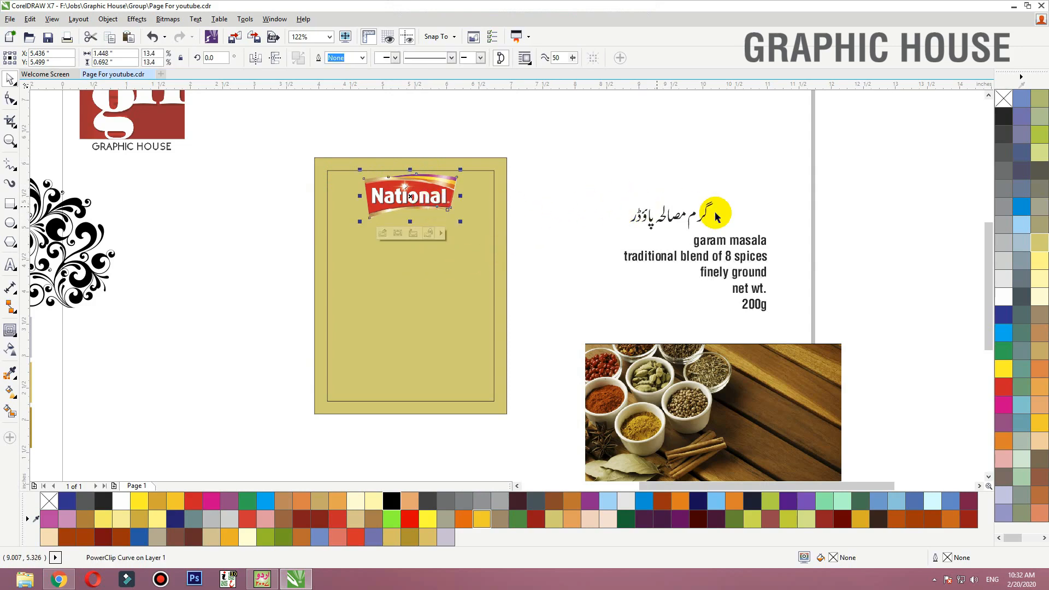
drag(687, 221, 416, 245)
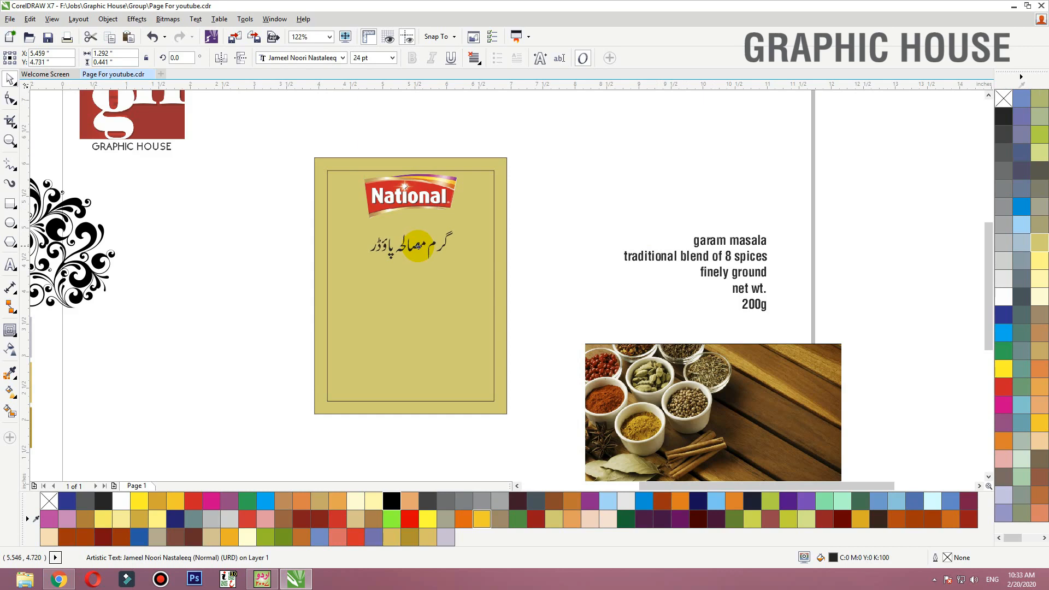
drag(418, 244, 424, 255)
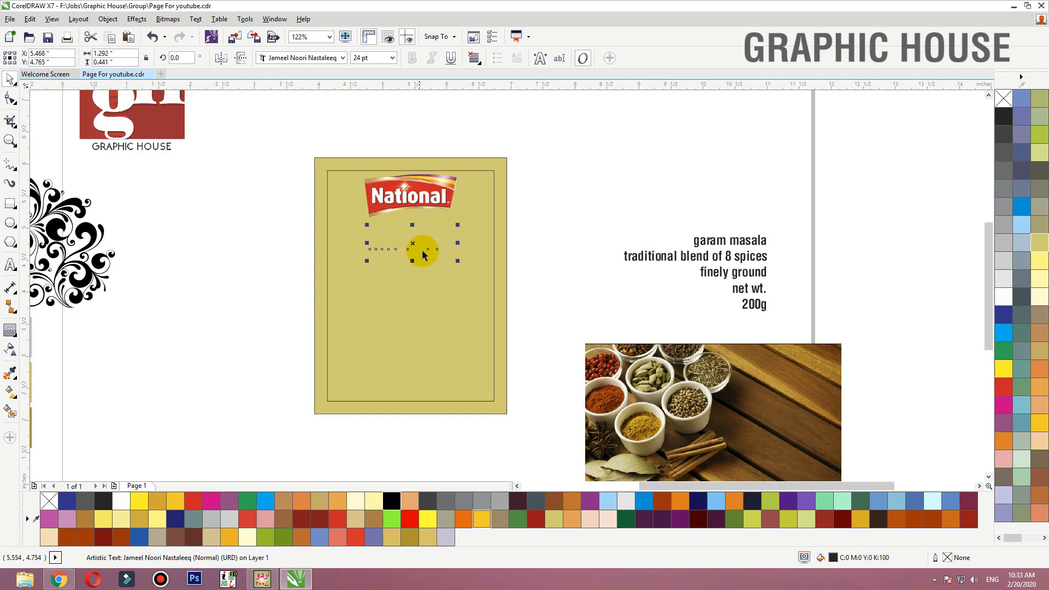
shift+click(398, 289)
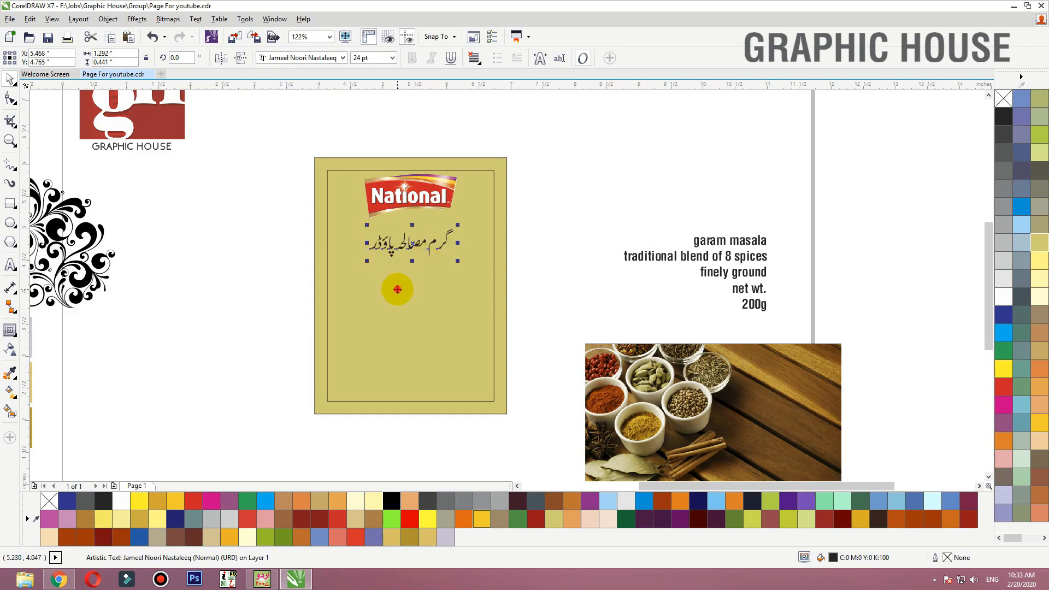
key(c)
click(598, 221)
click(432, 241)
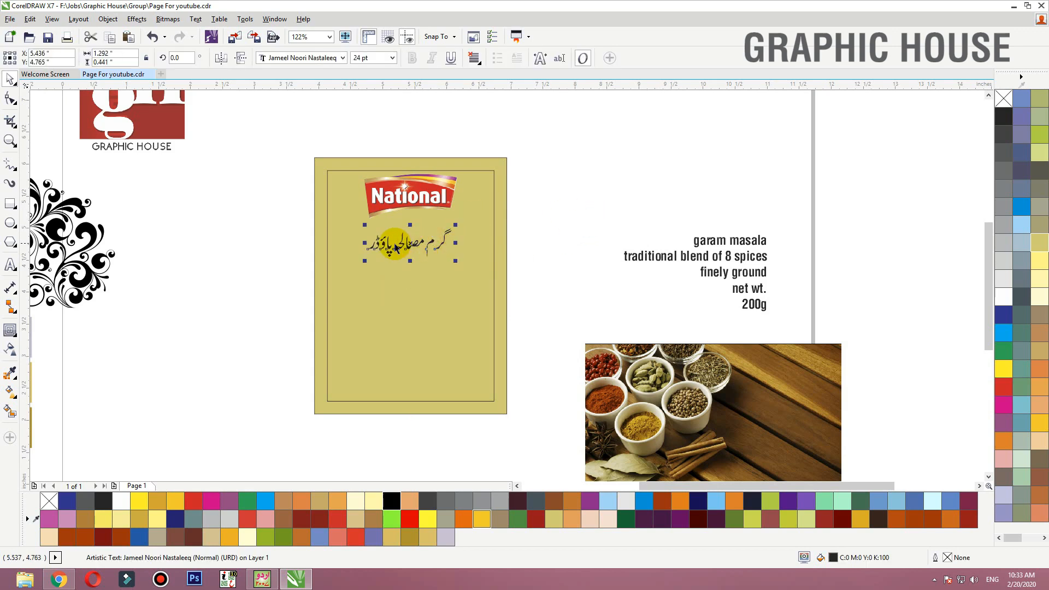
Enlarge the Urdu title to about 31 pt and shift the spice photo slightly closer to the label
drag(455, 225, 468, 221)
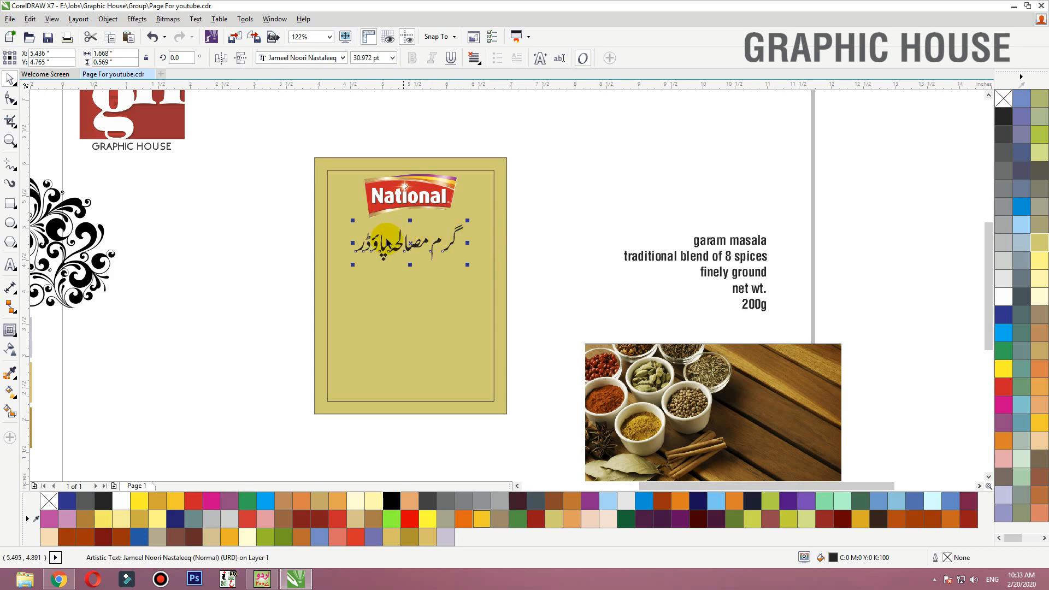
drag(705, 374, 677, 356)
click(415, 251)
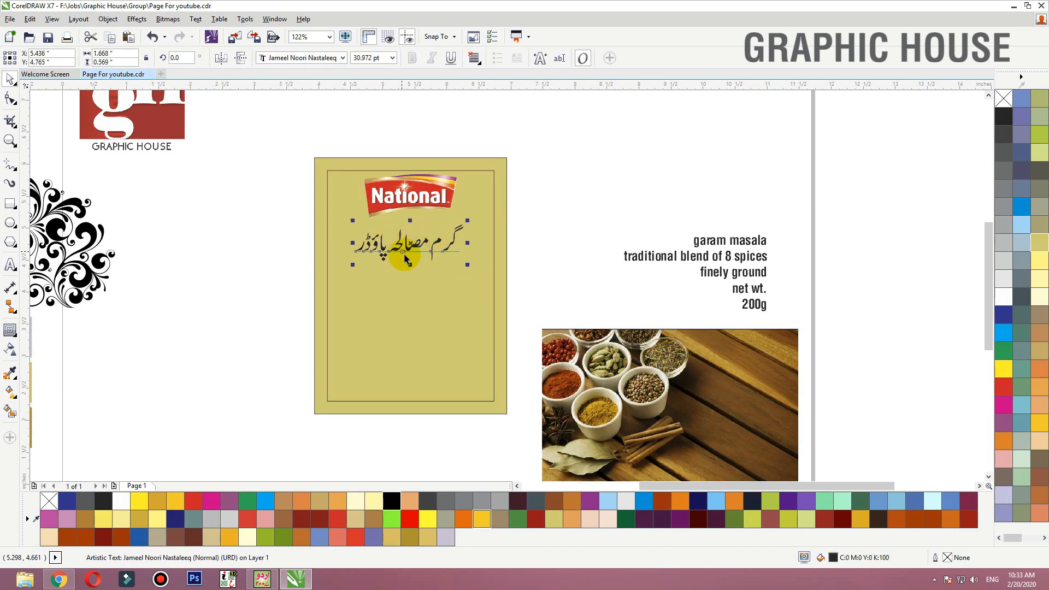
Change the Urdu title's font to UfJaved
click(114, 123)
key(shift+F2)
scroll(230, 90, down, 3)
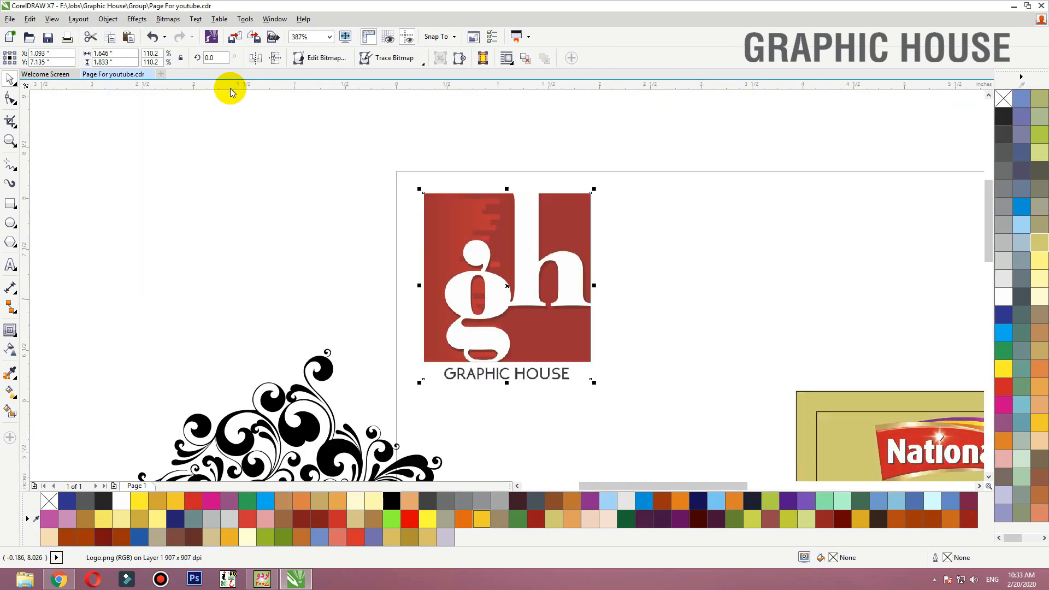
key(F2)
drag(256, 126, 595, 277)
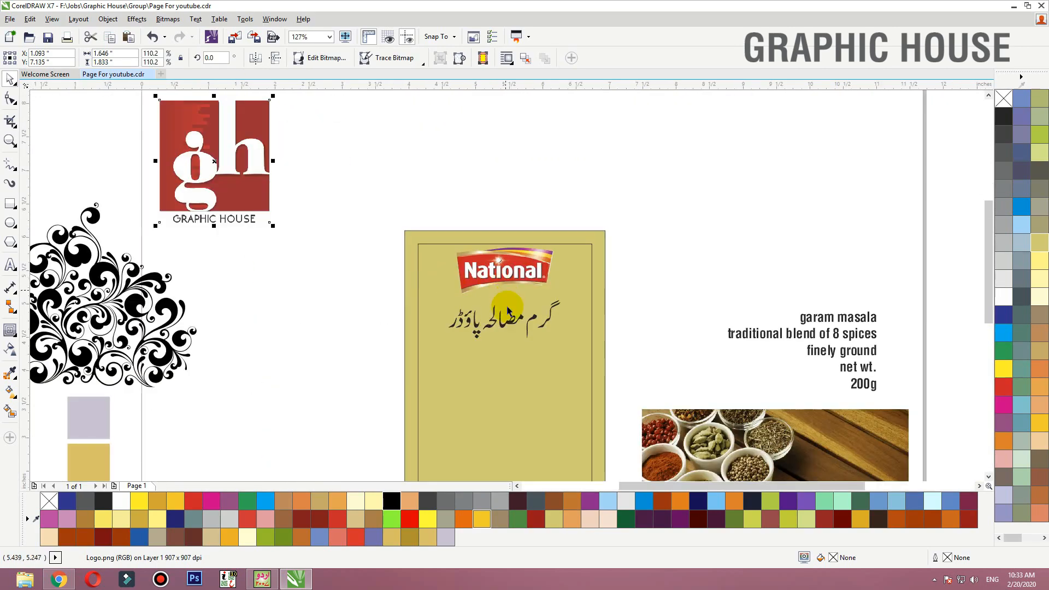
click(503, 321)
click(289, 59)
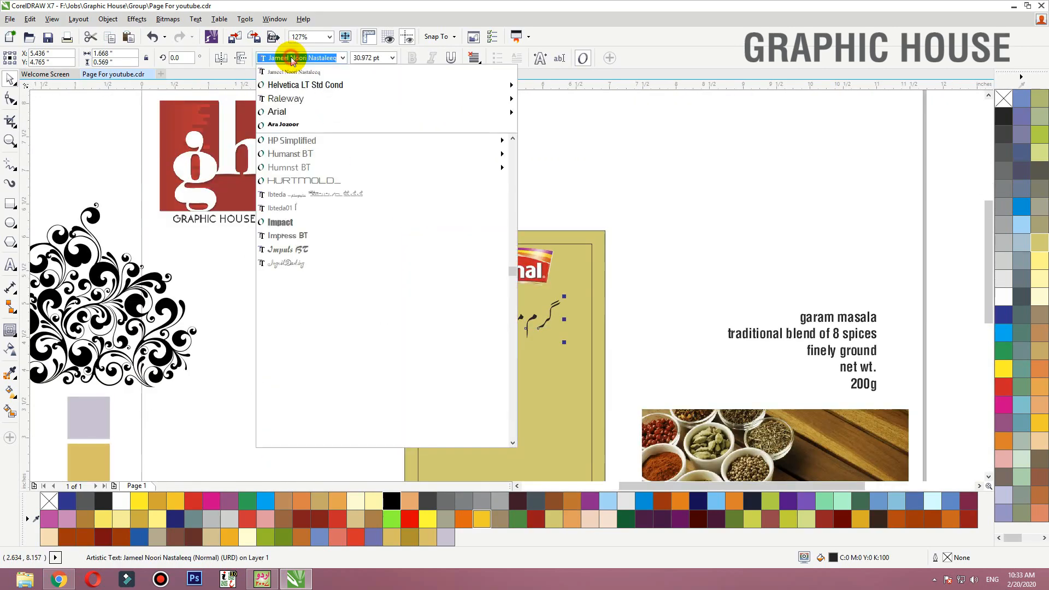
scroll(306, 327, down, 10)
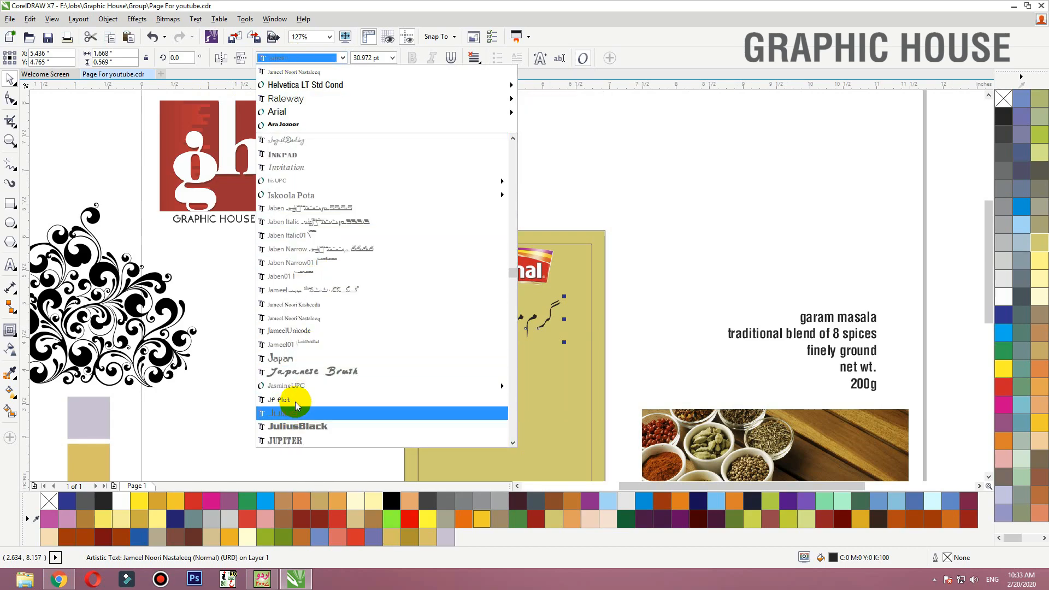
scroll(304, 332, down, 1)
text(uf)
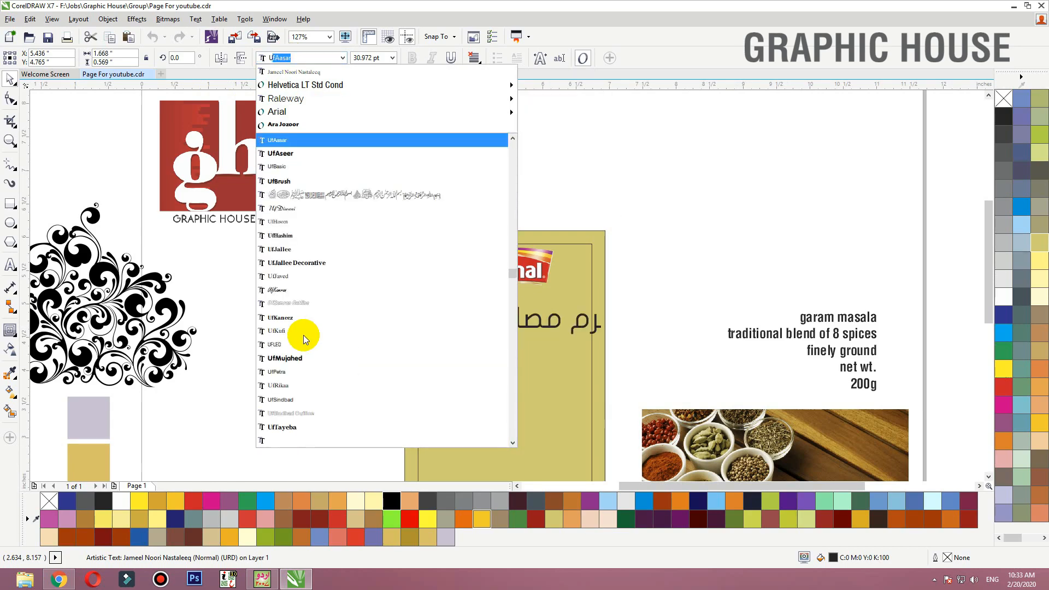
click(288, 278)
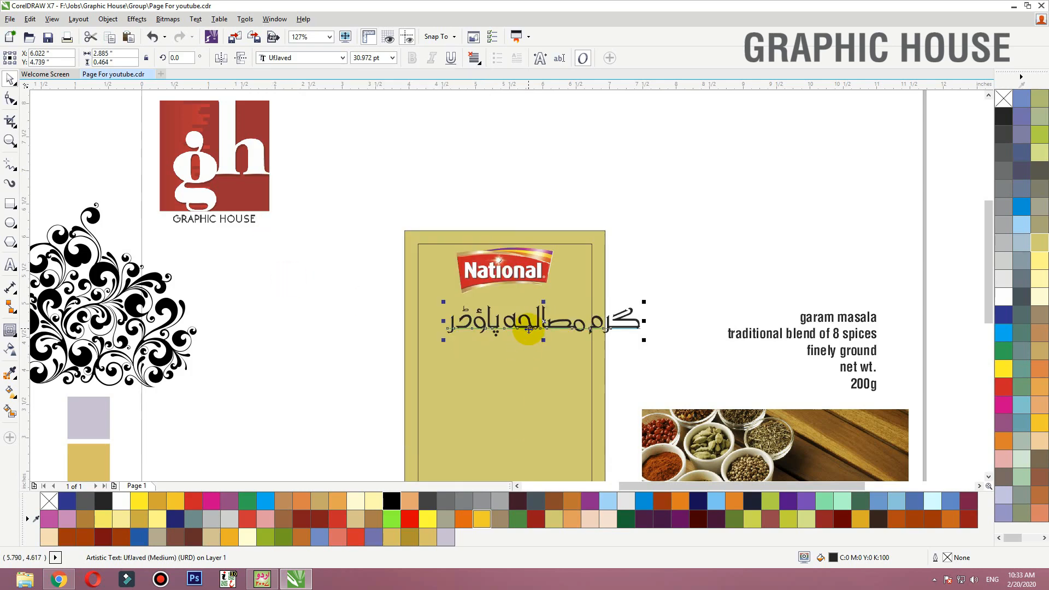
Shrink the Urdu title to fit within the inner frame and centre it horizontally below the National logo
click(515, 334)
drag(627, 304, 573, 298)
shift+click(577, 297)
key(c)
click(677, 273)
Move the English product text onto the label directly below the Urdu title
scroll(451, 233, down, 1)
key(F2)
drag(398, 218, 726, 418)
drag(661, 205, 368, 250)
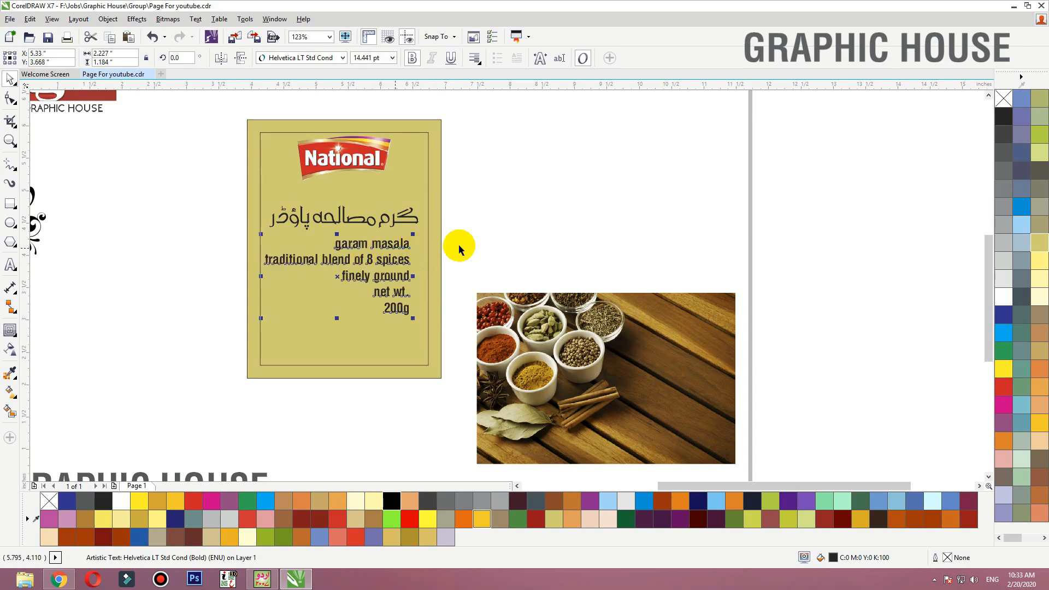
Move the spice photo over the label's lower part, shrink it to about 2.4 inches wide and bring it to the front
click(586, 216)
scroll(583, 240, down, 1)
drag(610, 287, 484, 298)
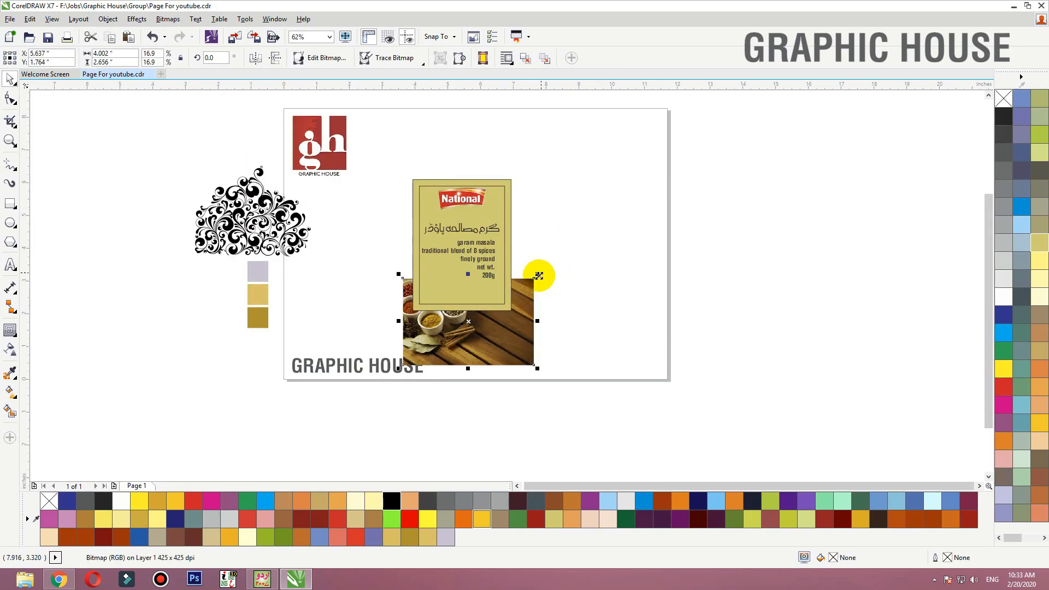
drag(536, 277, 465, 293)
key(shift+Page_Up)
click(568, 277)
key(F4)
Shrink the swirl ornament and move it together with the three colour swatches close beside the label
drag(382, 251, 490, 285)
drag(555, 197, 516, 230)
drag(474, 278, 535, 242)
drag(335, 305, 511, 373)
drag(790, 166, 450, 451)
key(shift+F2)
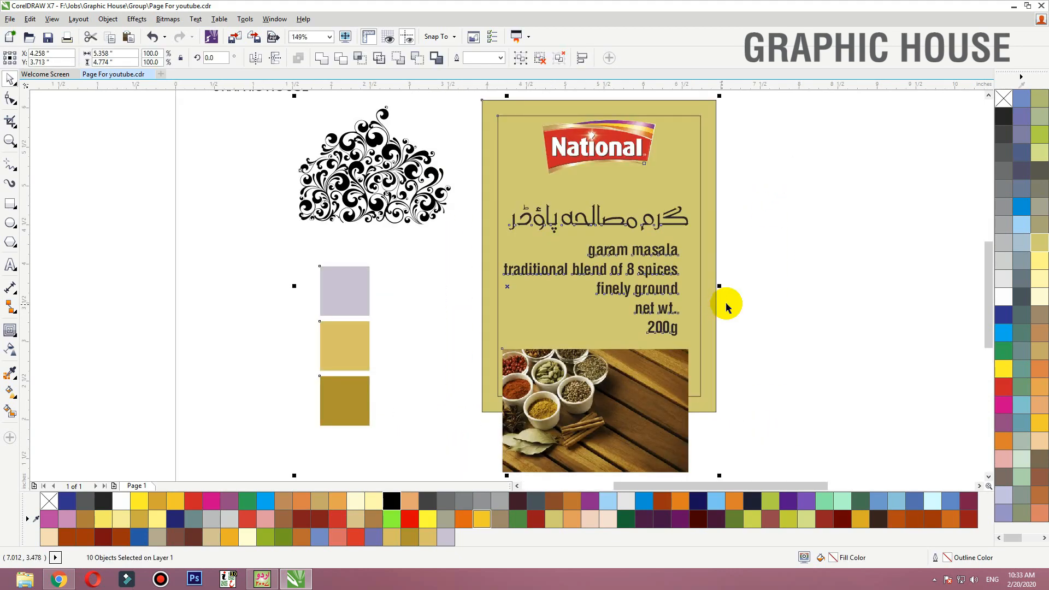
click(747, 295)
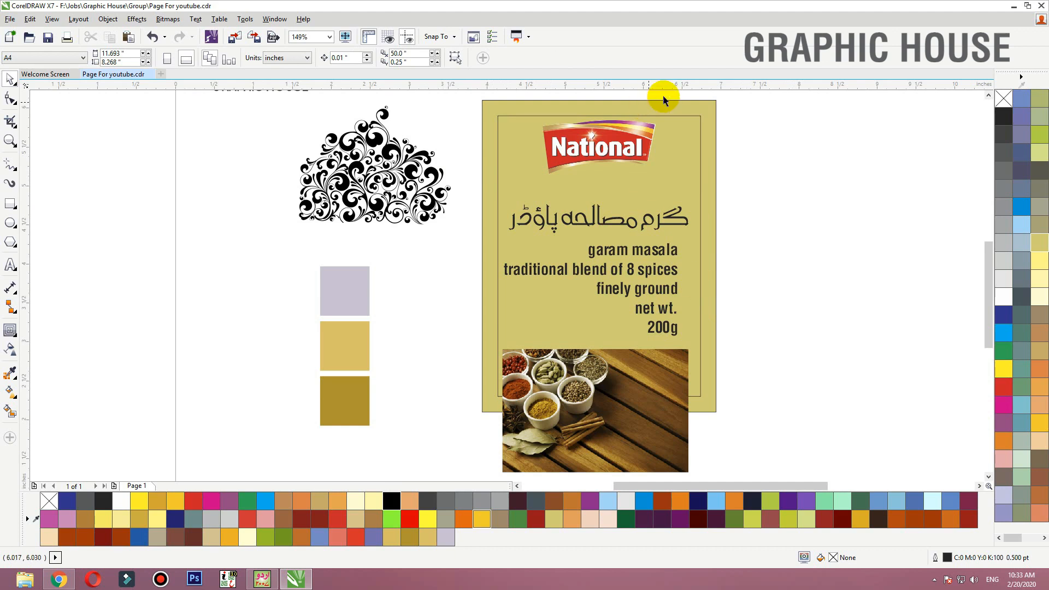
Draw a rectangle about 1.24 x 4 inches along the label's right edge and convert it to curves
click(10, 203)
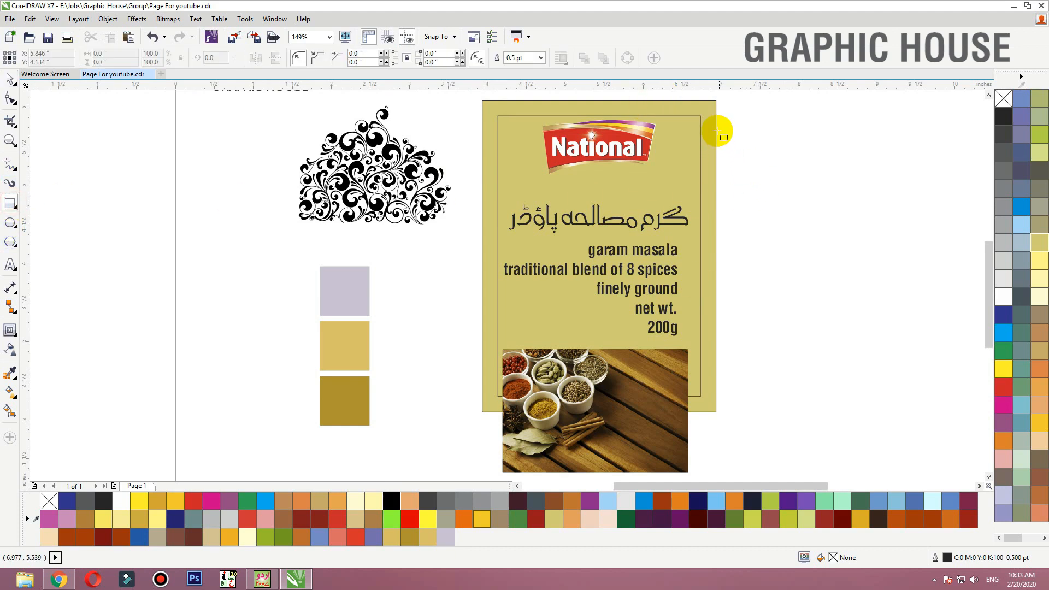
drag(715, 101, 619, 412)
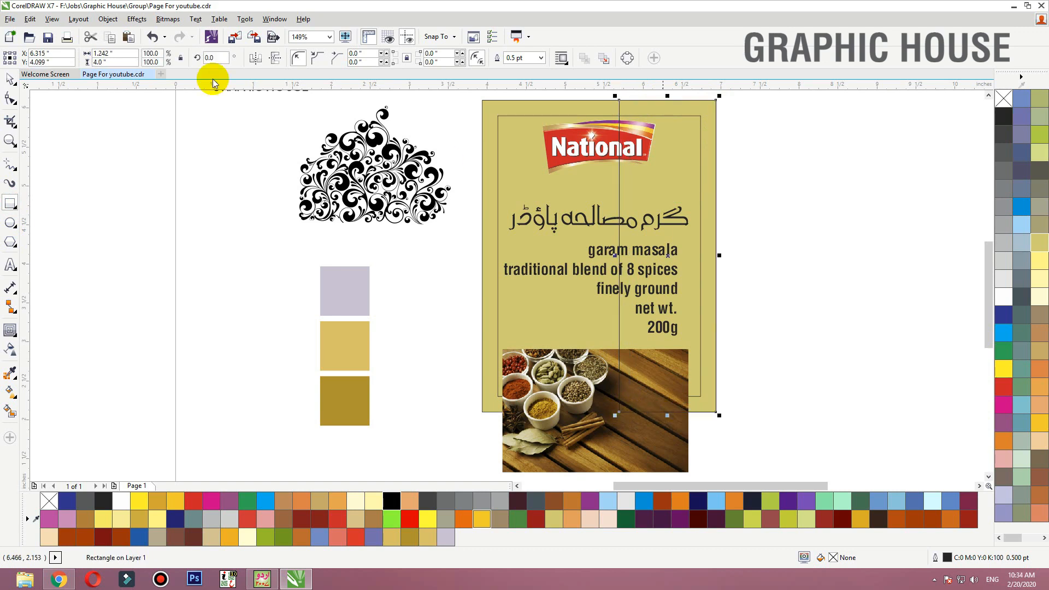
click(11, 79)
click(16, 106)
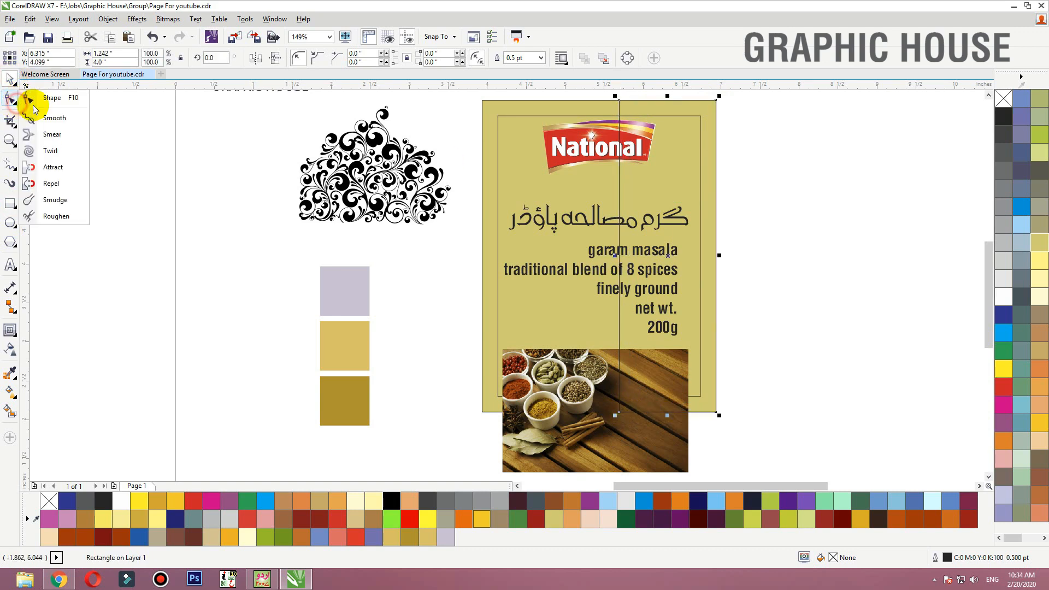
click(49, 100)
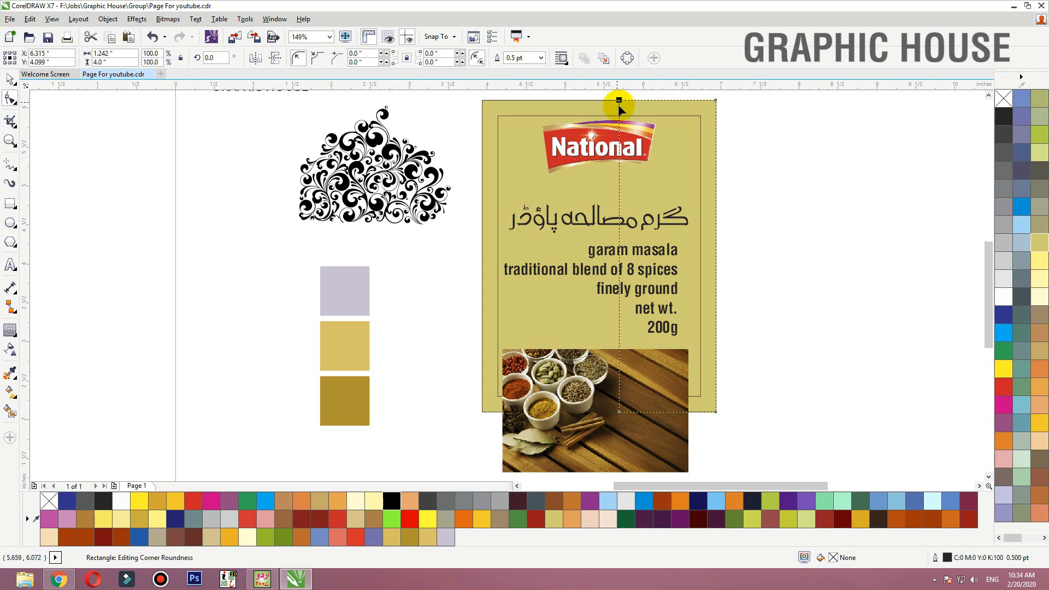
click(626, 60)
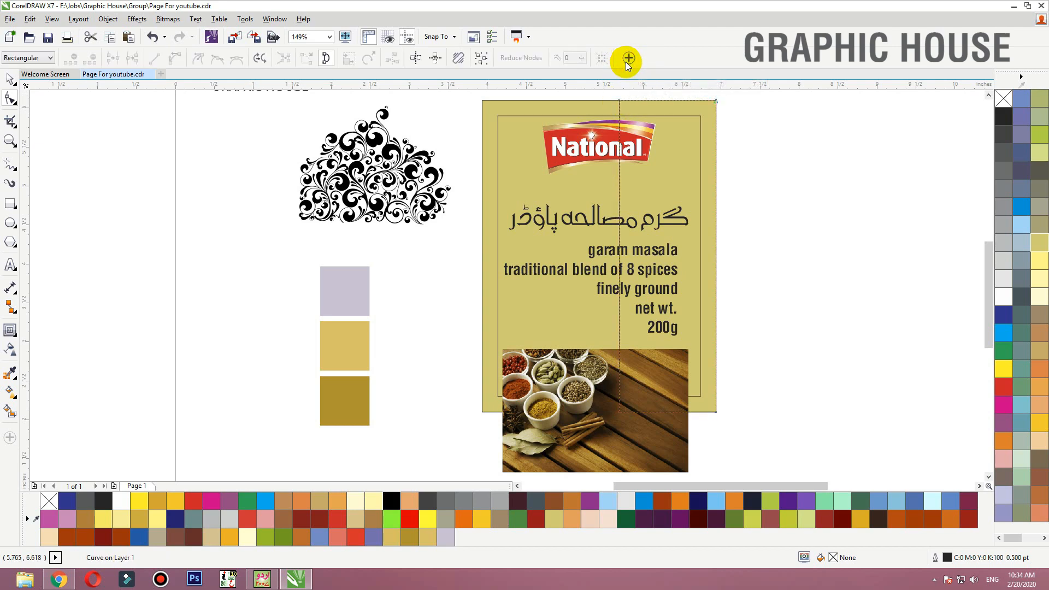
Slant the new rectangle's left side by moving its upper node inward to the right and its lower node to the left
drag(619, 100, 677, 100)
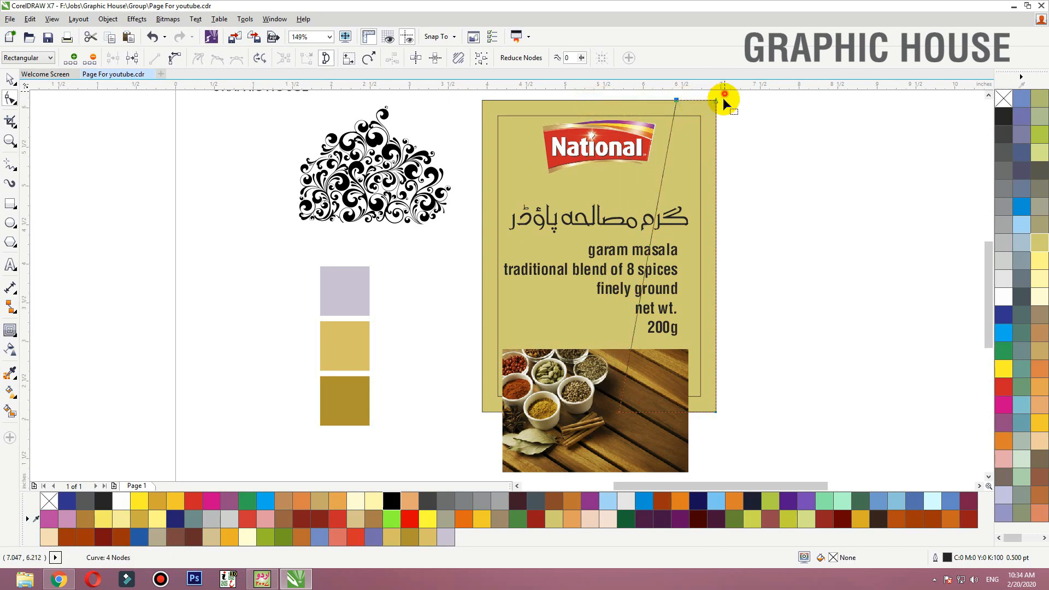
key(ctrl+z)
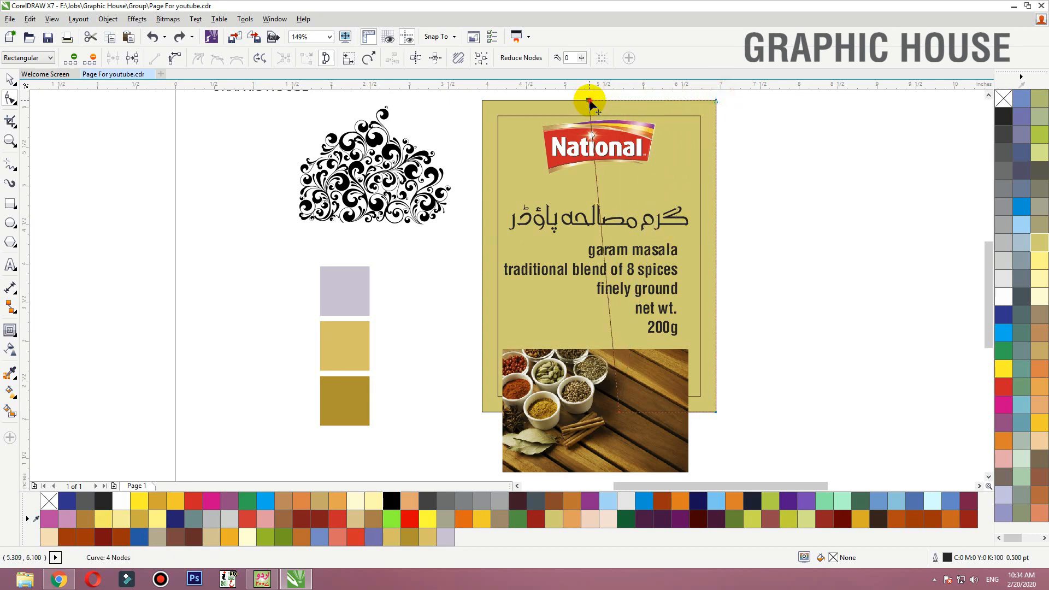
drag(589, 101, 681, 101)
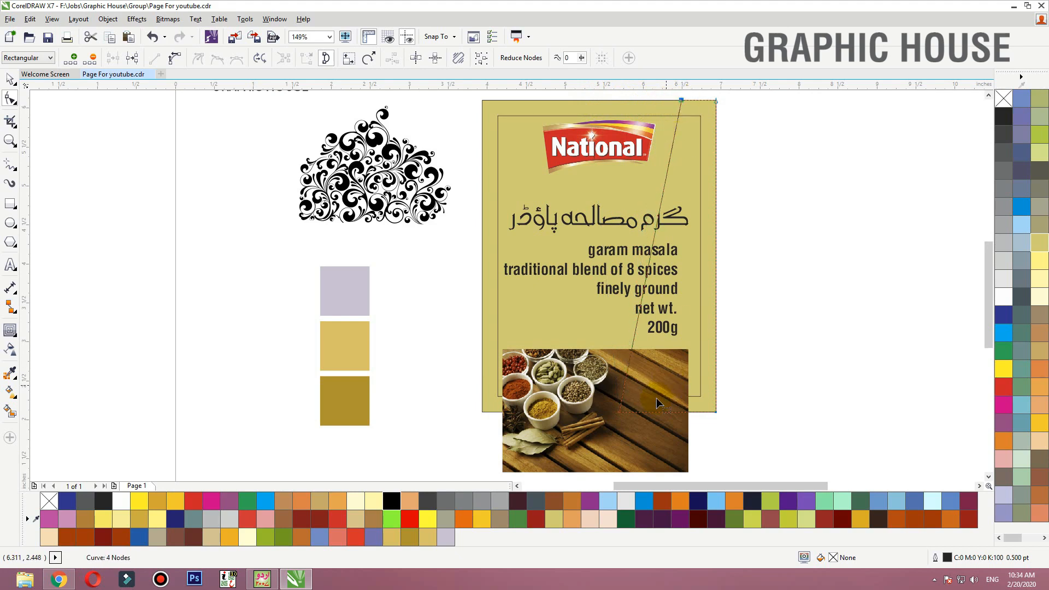
drag(620, 410, 598, 411)
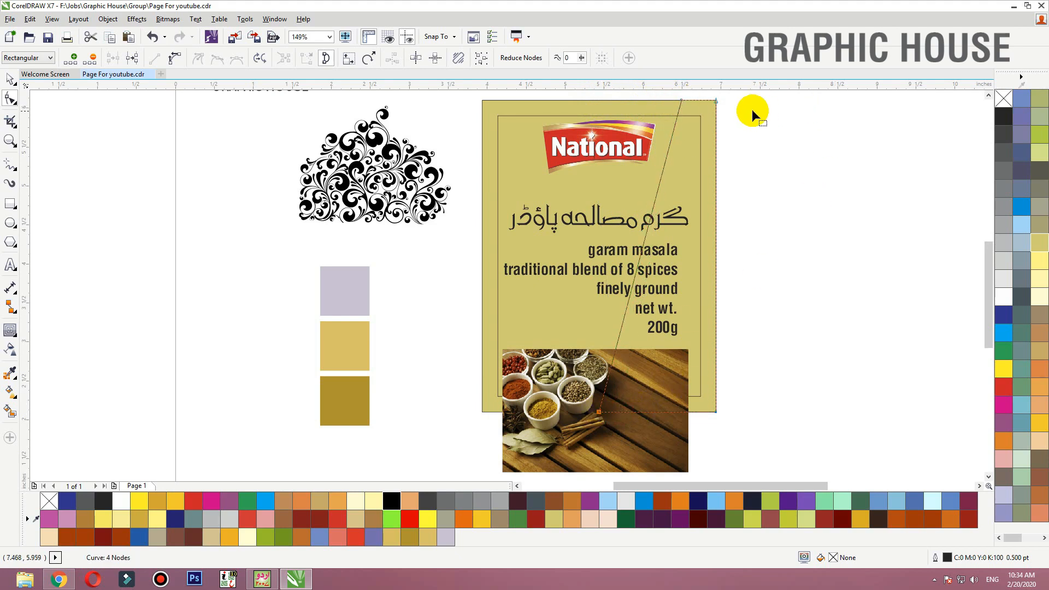
Convert the slanted side to a curve and bow it towards the label's right edge, adjusting its end nodes and handles
drag(744, 95, 573, 431)
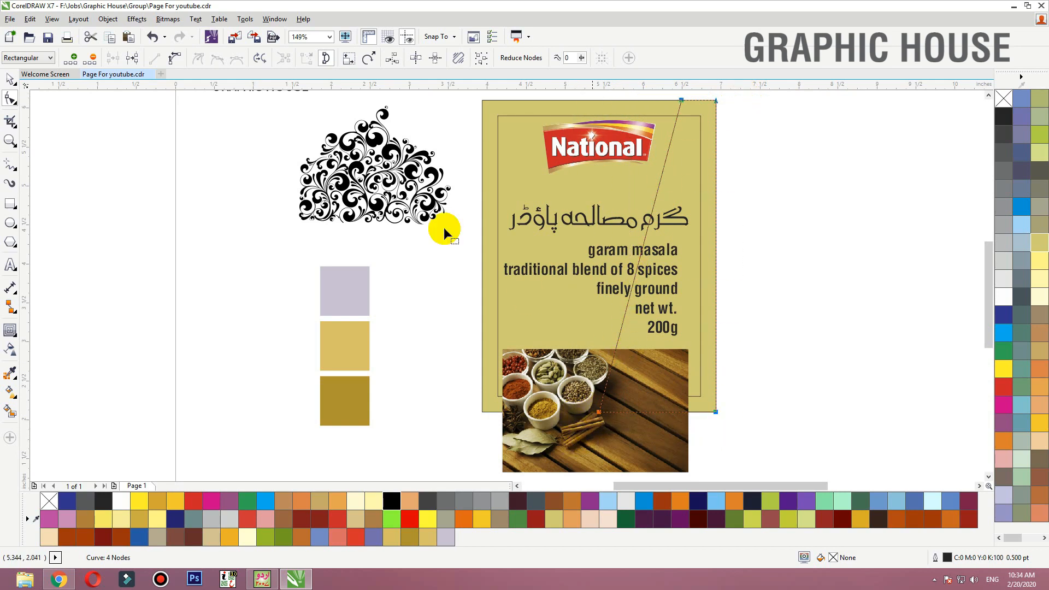
click(175, 59)
drag(640, 269, 684, 269)
mouse_move(681, 102)
mouse_down()
mouse_move(700, 101)
mouse_move(607, 103)
mouse_move(712, 105)
mouse_move(690, 103)
mouse_up()
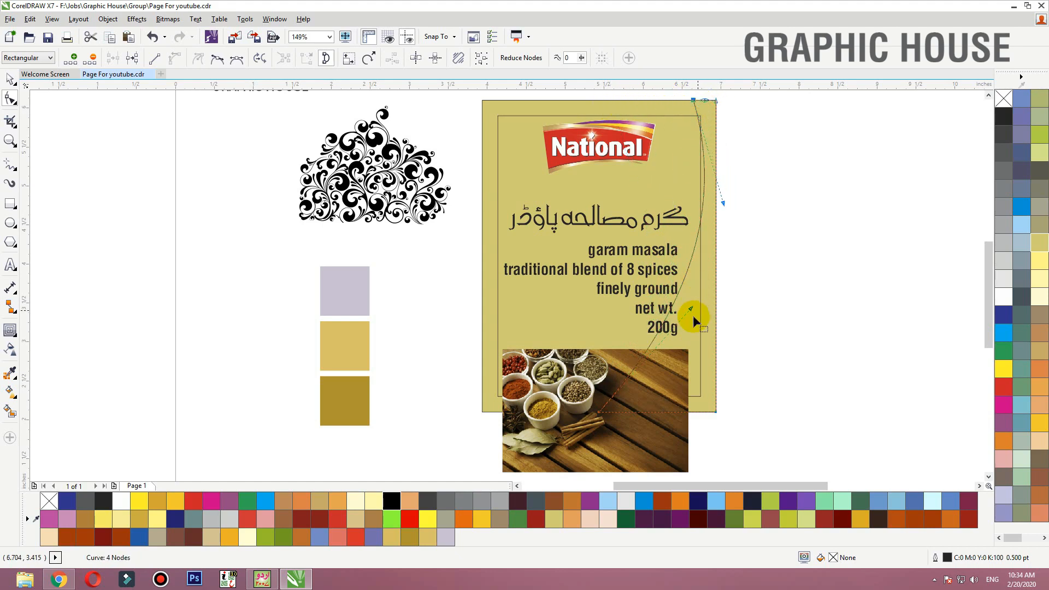
drag(689, 308, 642, 369)
drag(599, 416, 581, 416)
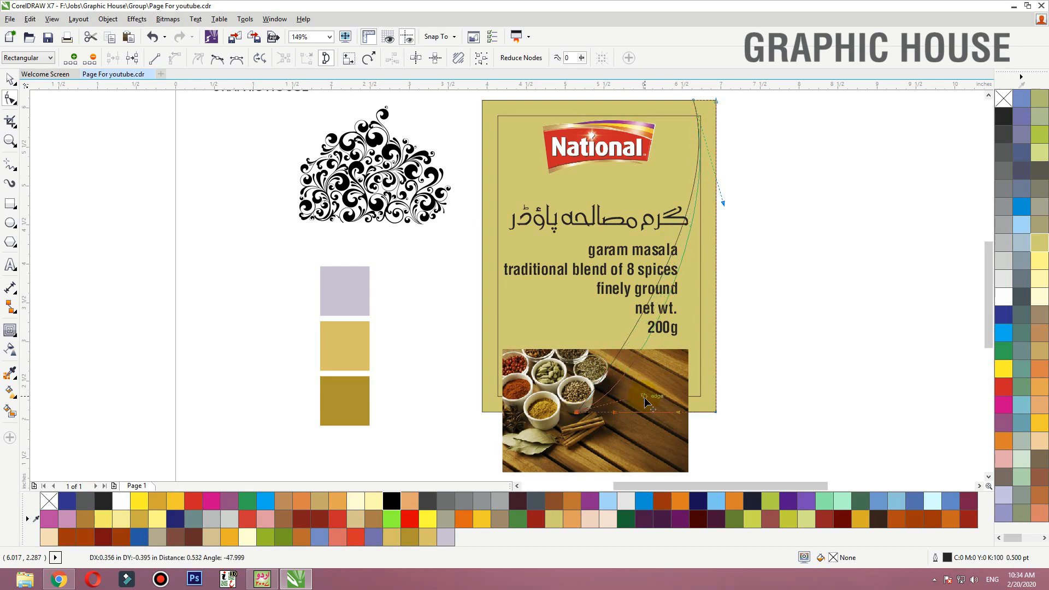
drag(645, 402, 594, 417)
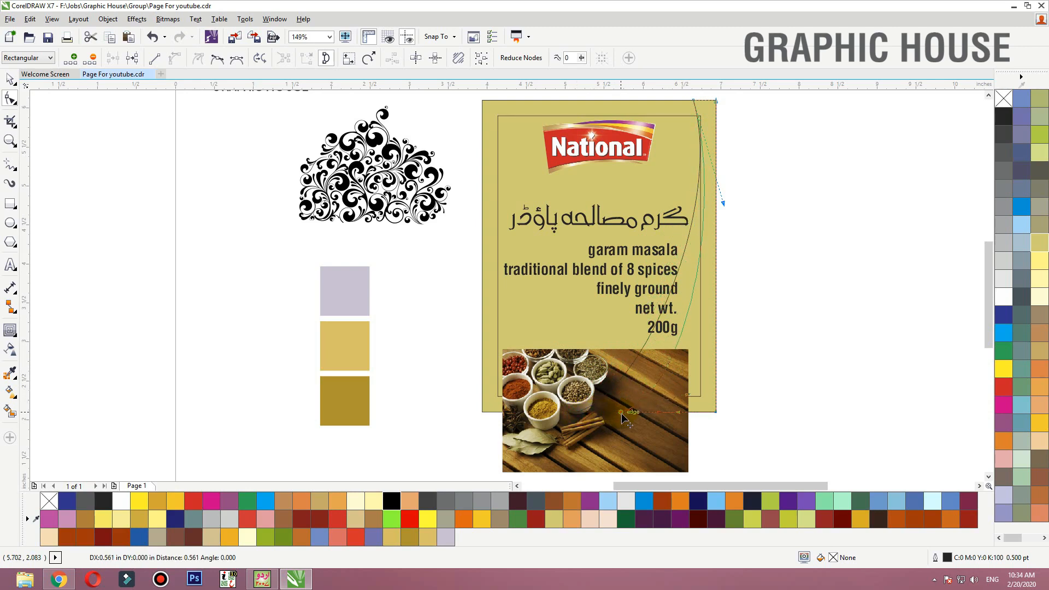
drag(600, 417, 600, 416)
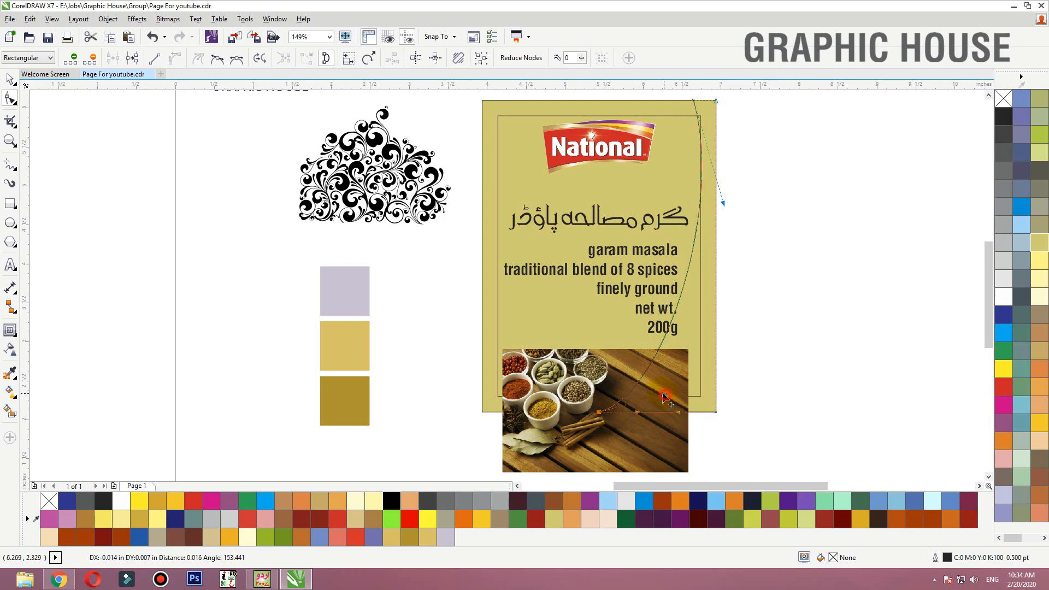
drag(664, 396, 663, 398)
key(space)
Move the spice photo off the label to its right and fill the label background with white
drag(864, 366, 877, 367)
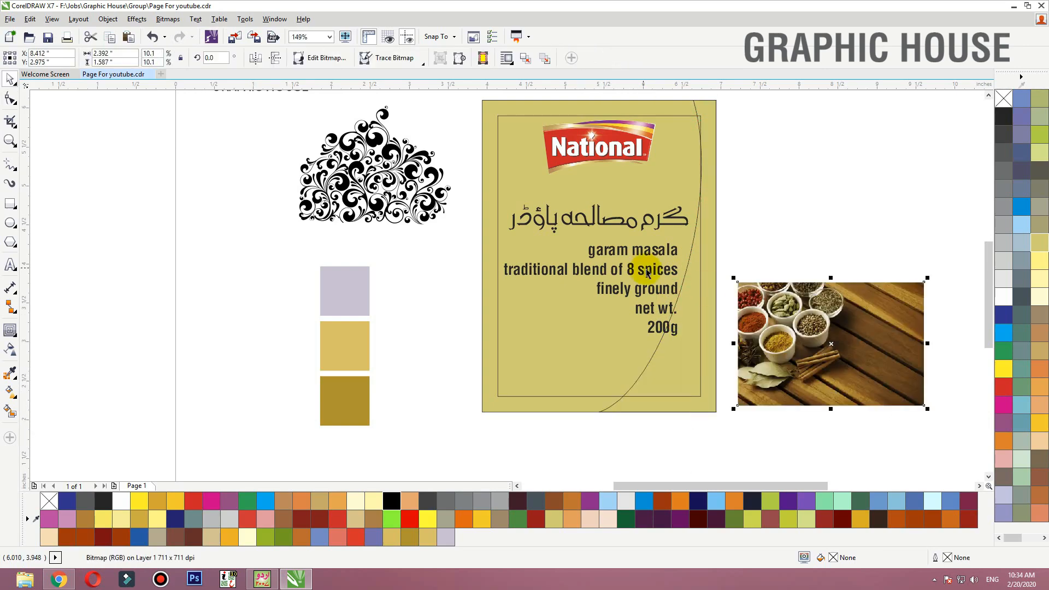
click(661, 282)
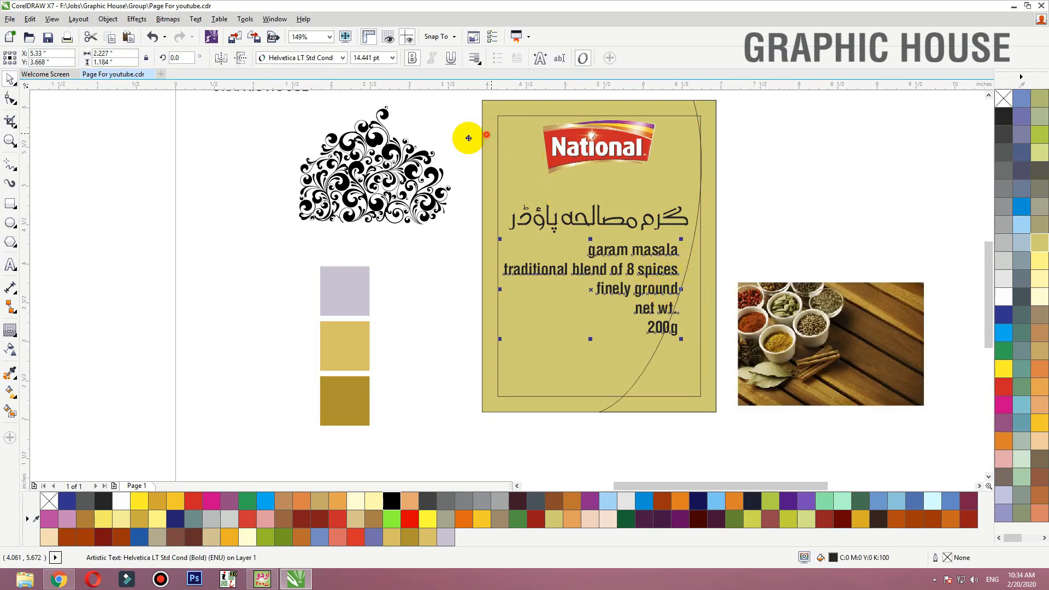
click(485, 136)
click(1002, 298)
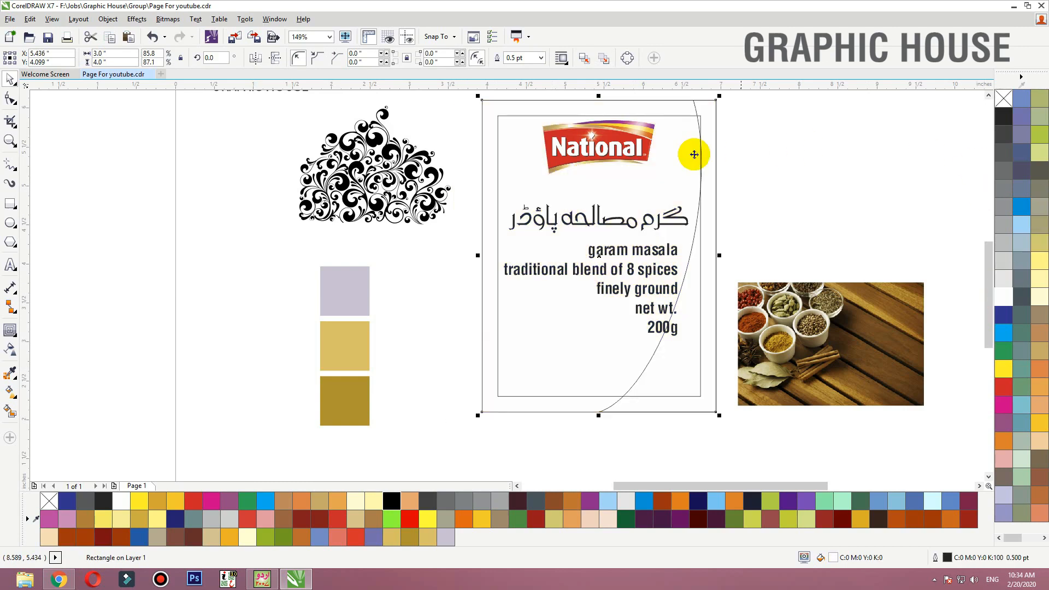
Fill the curved side panel with dark gold sampled from the lowest swatch and remove the panel's outline
click(696, 104)
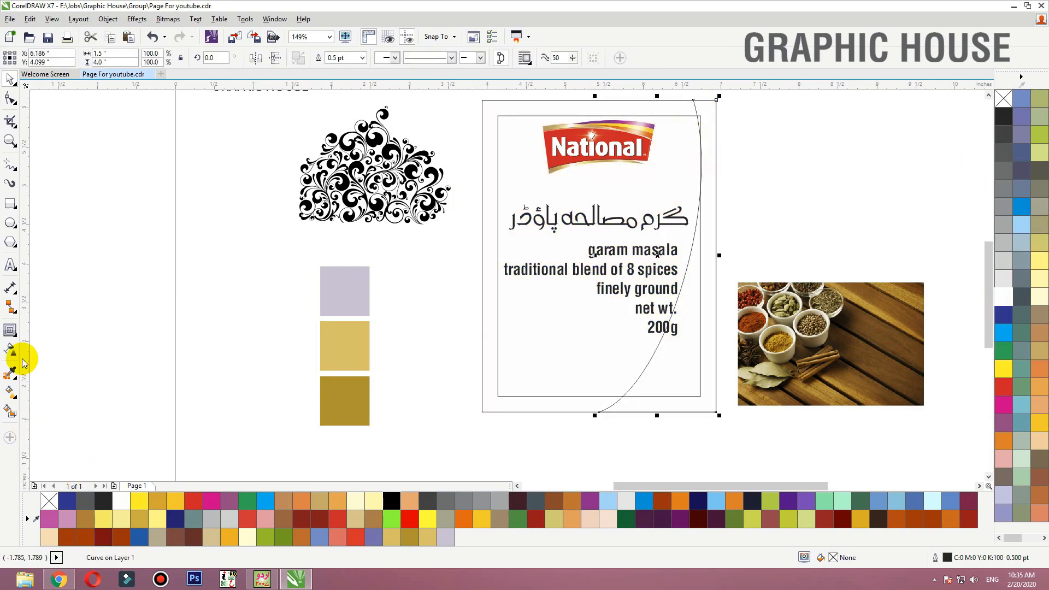
click(11, 373)
click(362, 407)
click(668, 396)
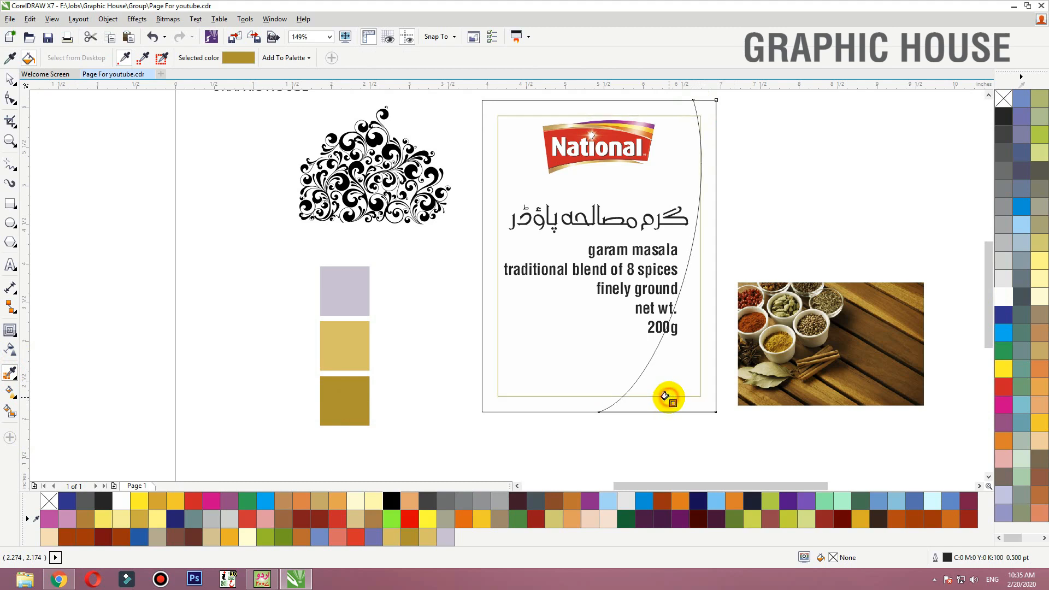
click(657, 379)
key(space)
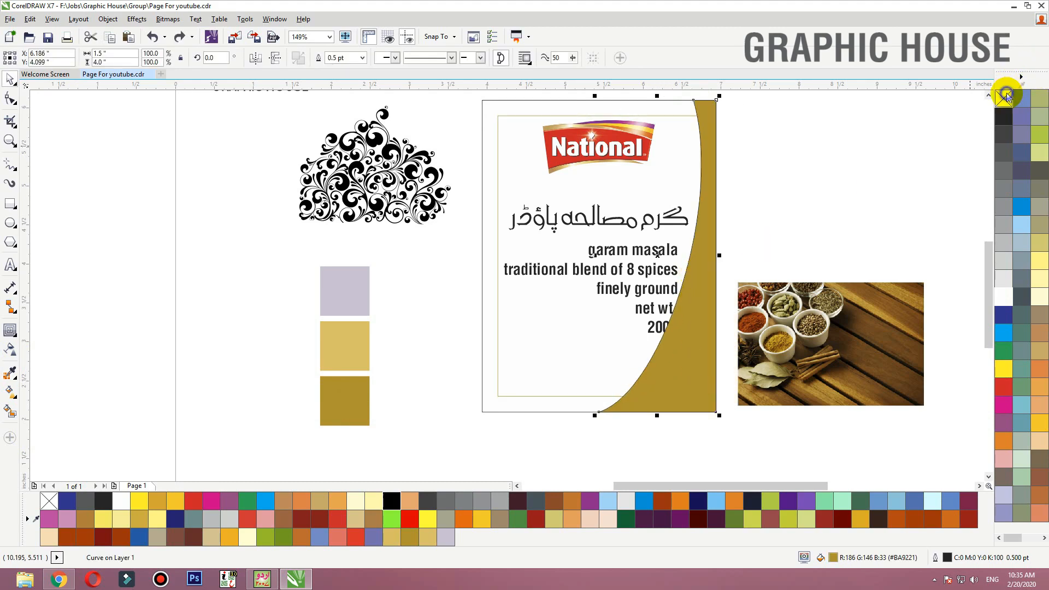
right_click(1006, 98)
Widen the gold panel to about 1.77 inches by shifting the curve's upper and lower end nodes to the left
key(F10)
drag(693, 102, 684, 100)
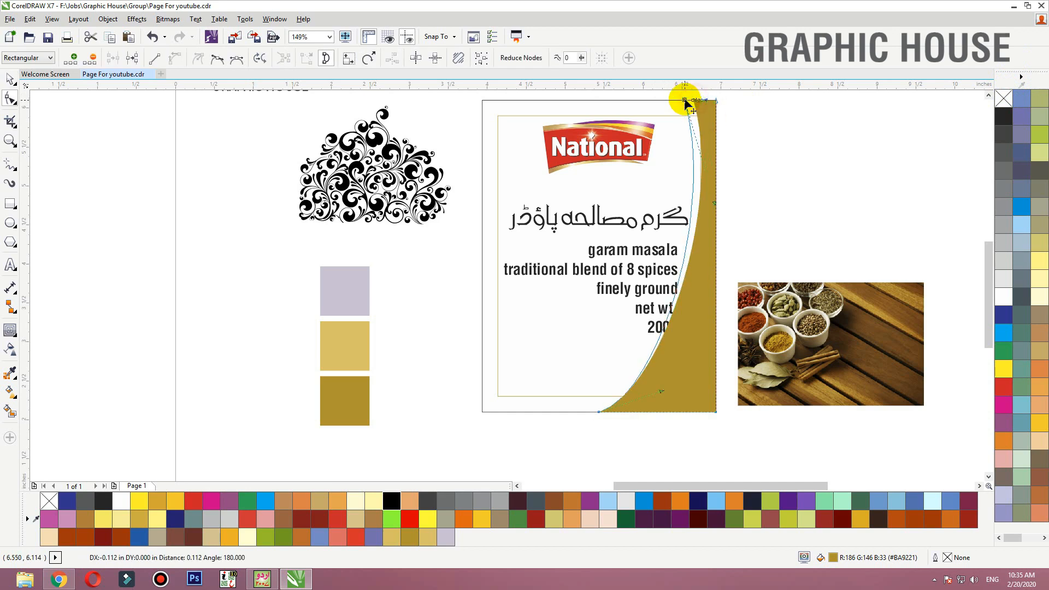
drag(599, 412, 578, 413)
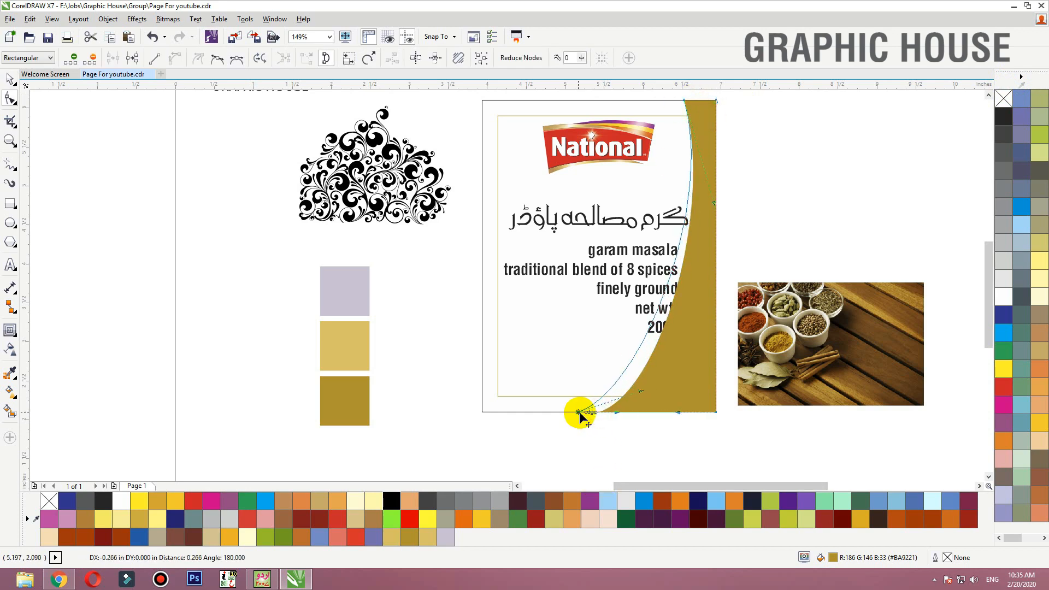
key(space)
Shift the English product text left, clear of the gold panel, and break it apart into separate lines
click(606, 273)
drag(607, 273, 519, 275)
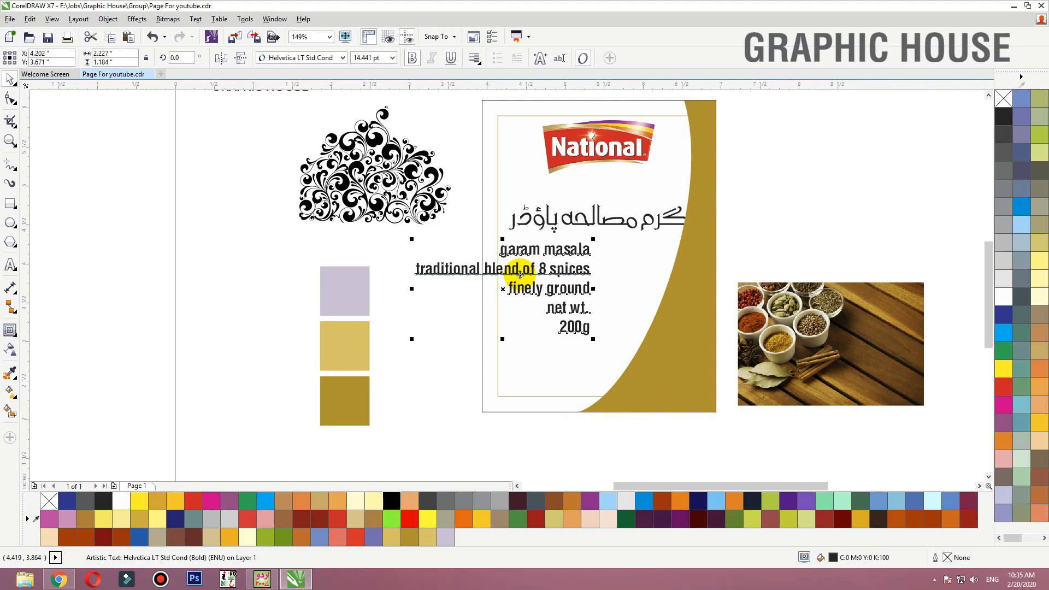
key(ctrl+k)
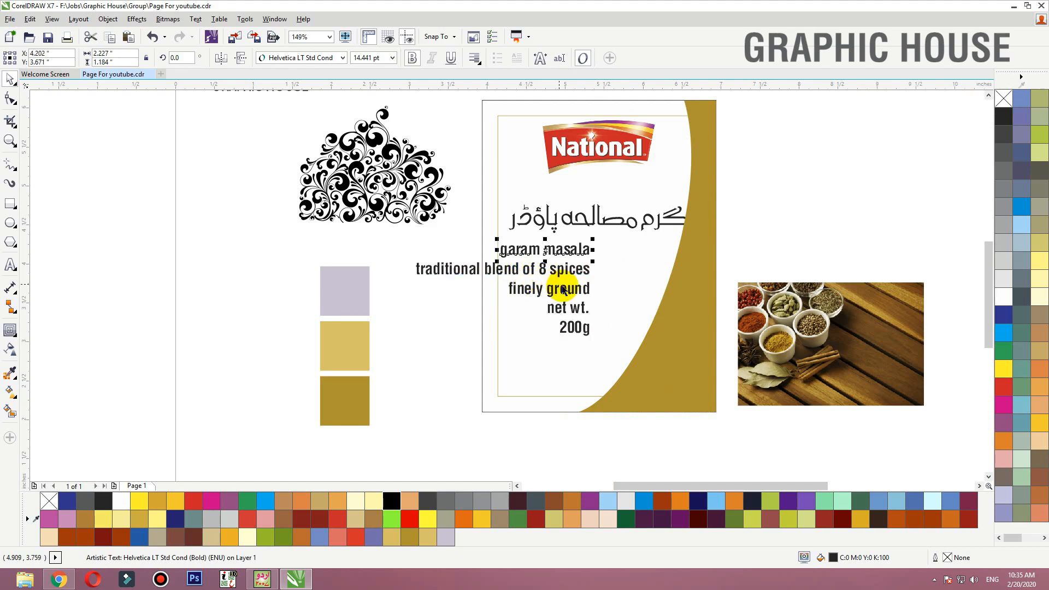
click(579, 272)
Shrink the "net wt." and "200g" lines and place them at the inner frame's lower-left corner
click(575, 309)
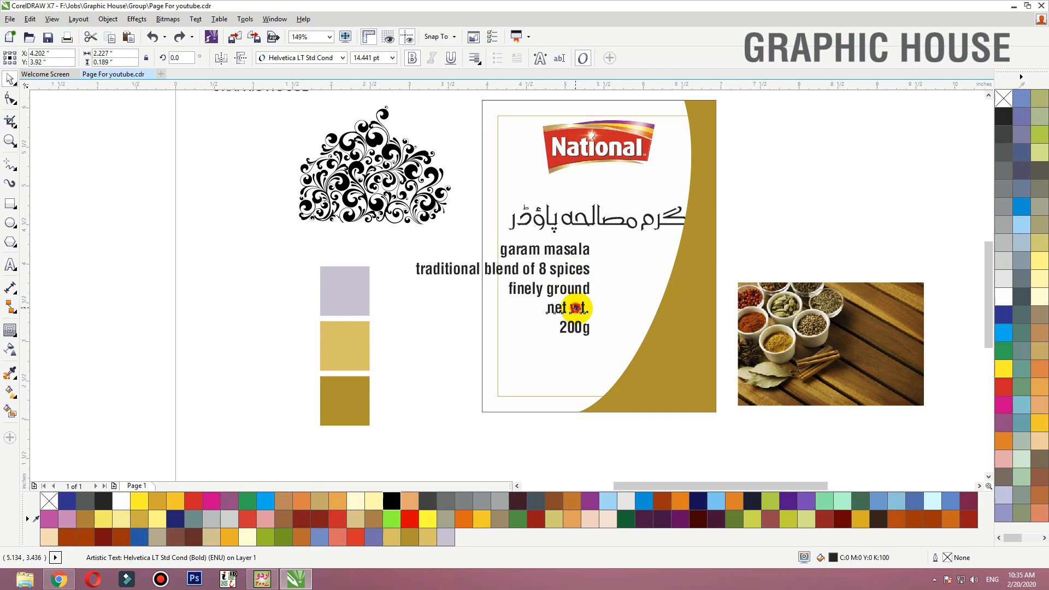
shift+click(581, 334)
drag(573, 323, 520, 377)
Move the two description lines down and place an enlarged "garam masala" directly under a smaller, raised Urdu title
click(552, 289)
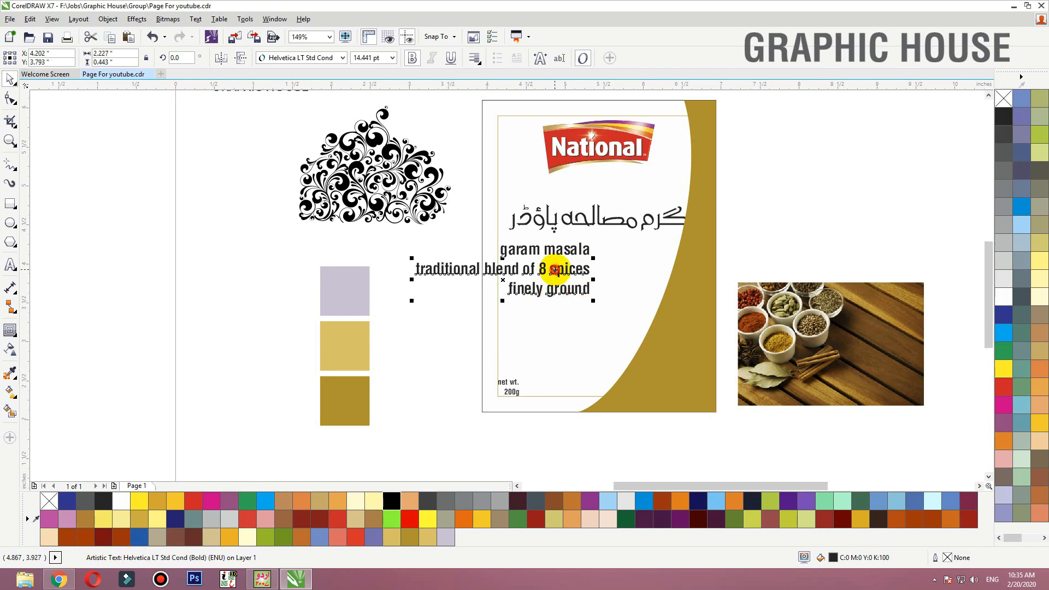
drag(555, 269, 574, 308)
drag(569, 249, 635, 211)
shift+click(670, 215)
Bring the inner frame in front of the gold panel and set its outline to black
click(701, 254)
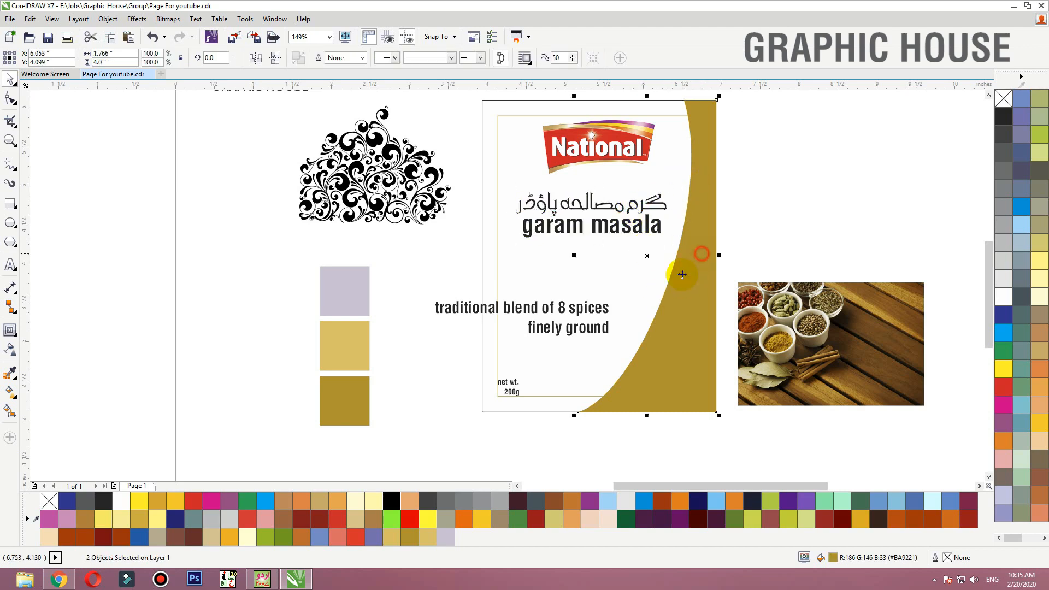
click(680, 116)
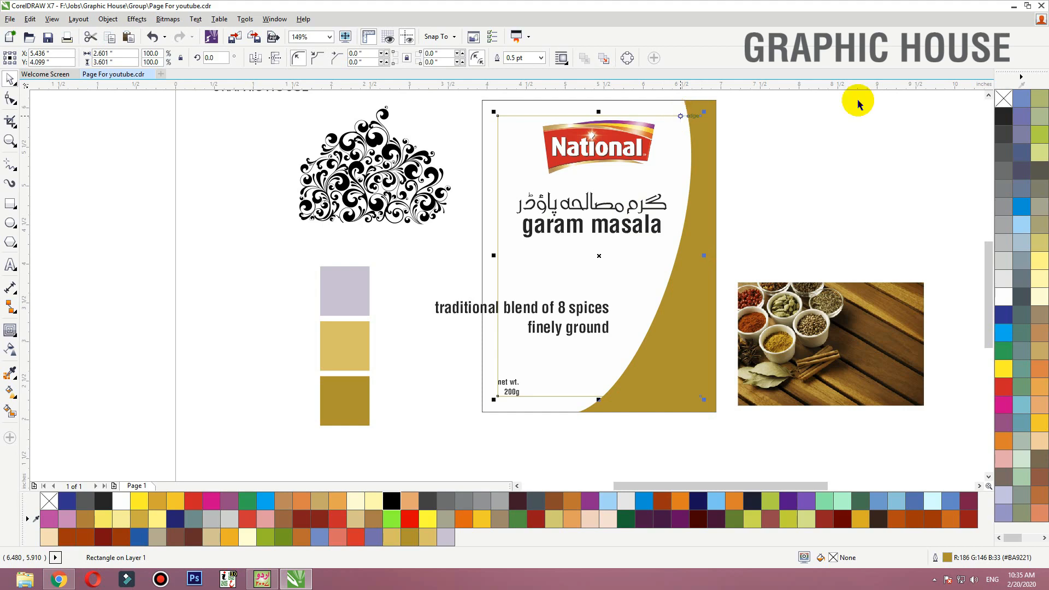
right_click(1003, 114)
click(718, 136)
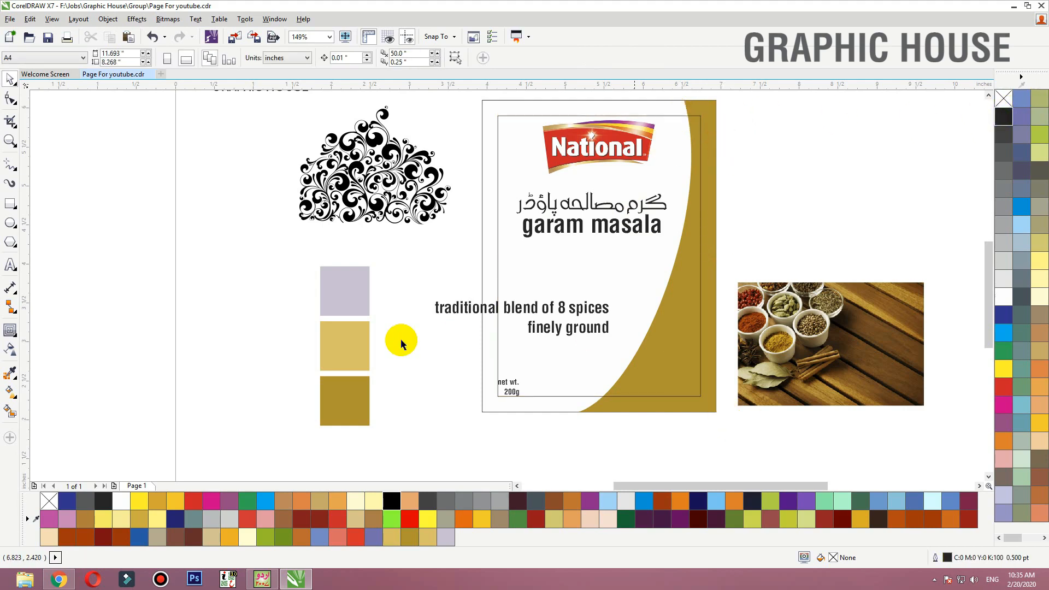
click(347, 398)
drag(708, 406, 699, 413)
key(ctrl+z)
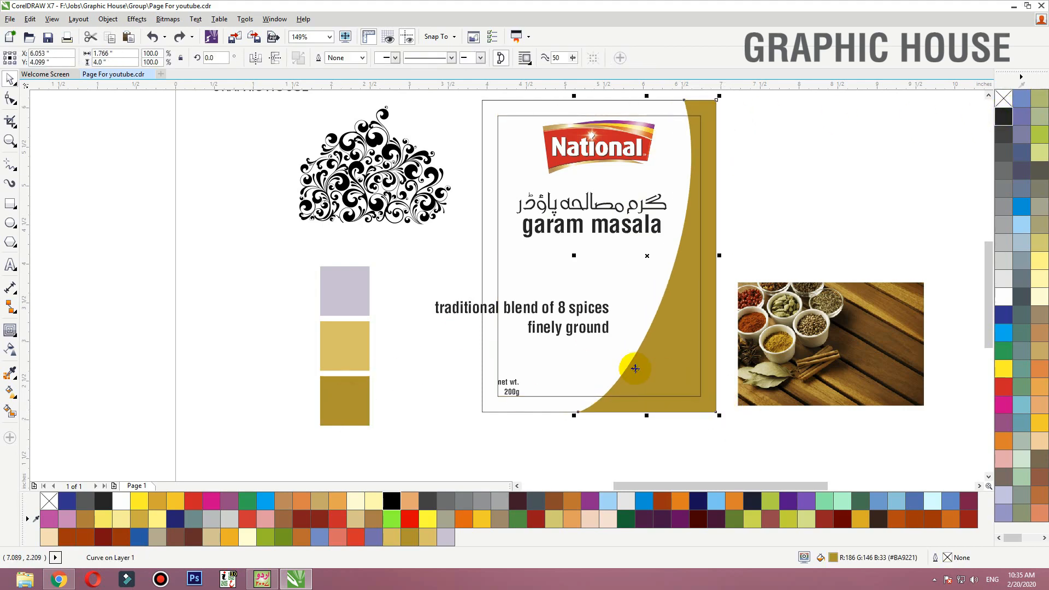
Move the "traditional blend of 8 spices" and "finely ground" lines directly below "garam masala" and colour them grey
drag(585, 306, 630, 251)
click(1003, 207)
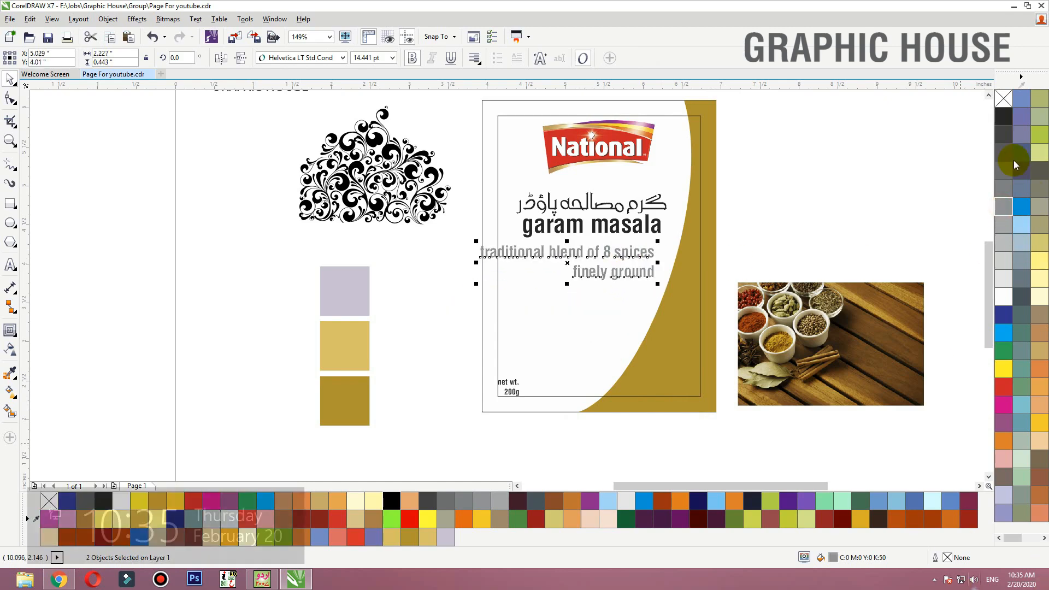
click(840, 355)
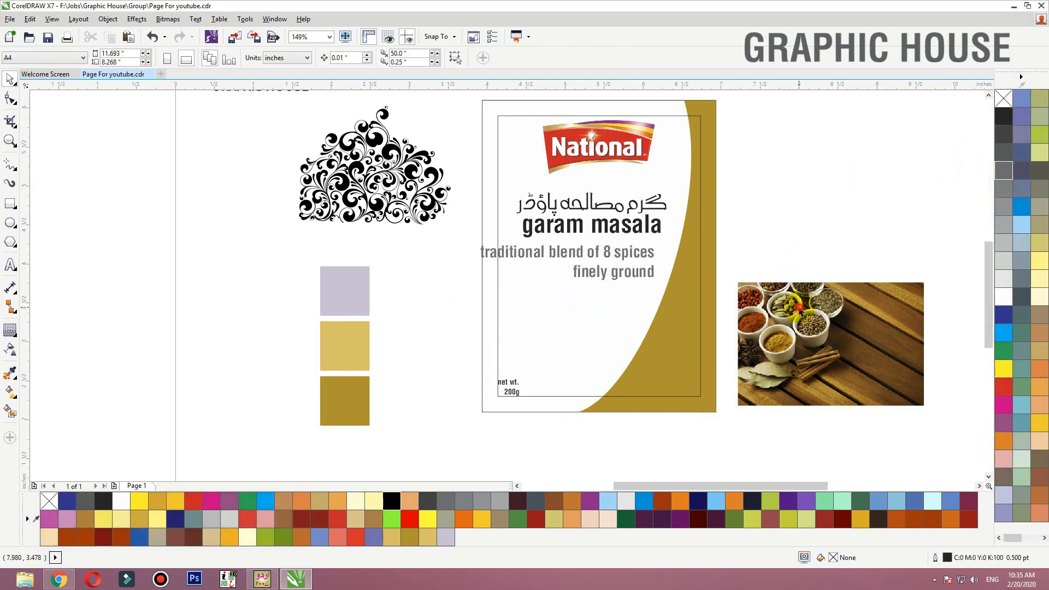
Place the spice photo over the label's lower-left corner and PowerClip it inside the label rectangle
drag(840, 355, 582, 365)
key(F2)
drag(418, 224, 792, 441)
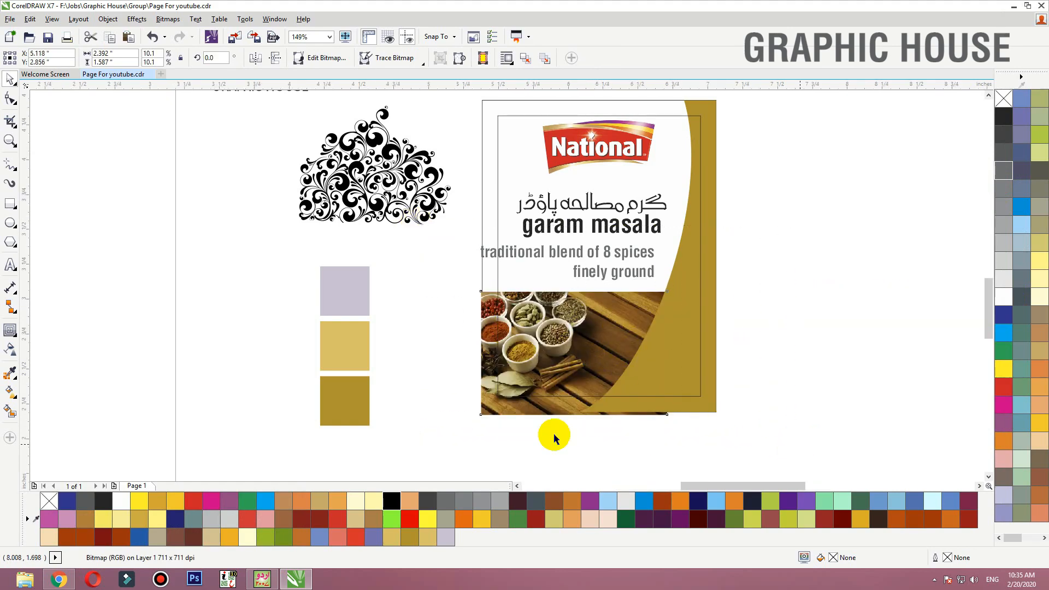
drag(362, 430, 356, 418)
right_click(355, 418)
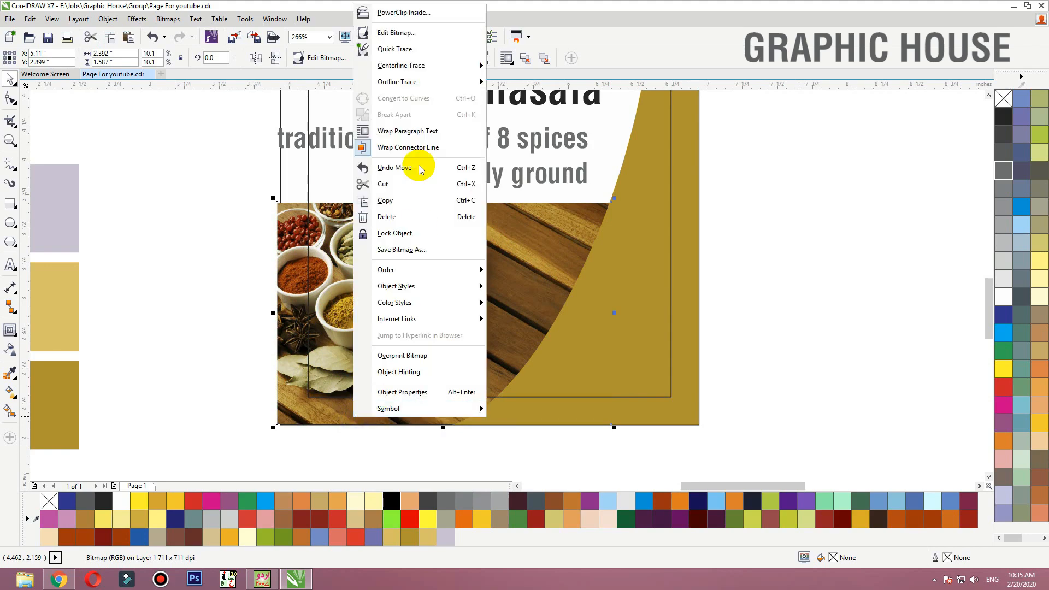
click(405, 12)
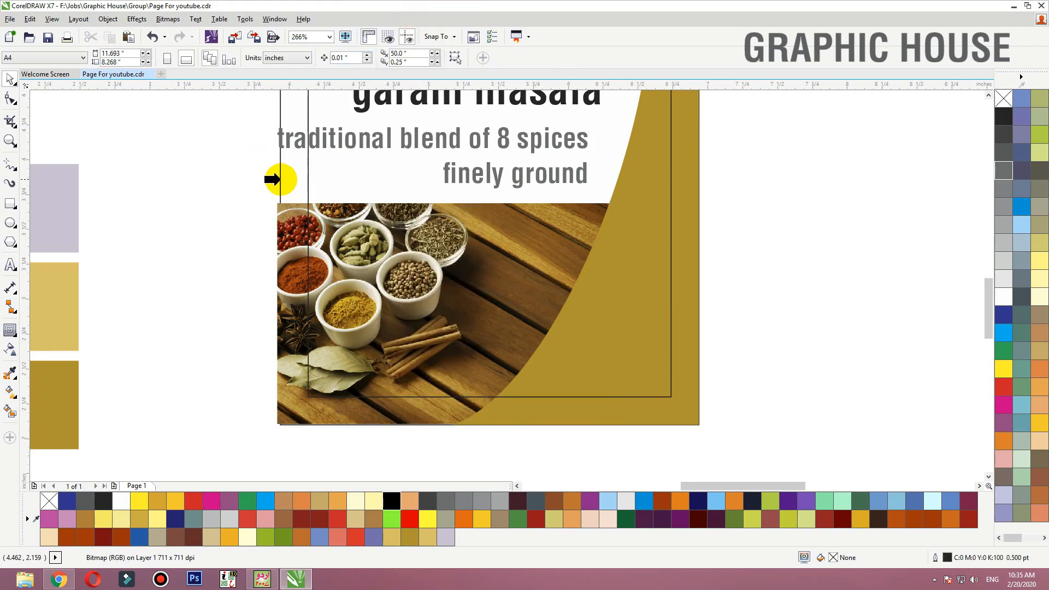
click(280, 180)
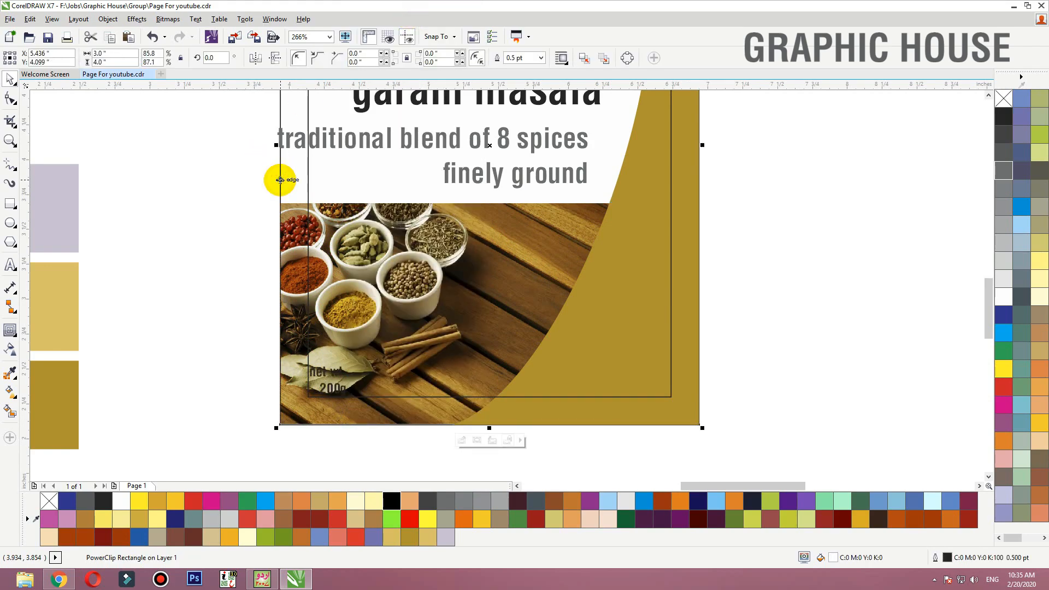
Edit the PowerClip contents, enlarging the spice photo to about 3.08 inches wide and lowering it within the label
ctrl+click(280, 407)
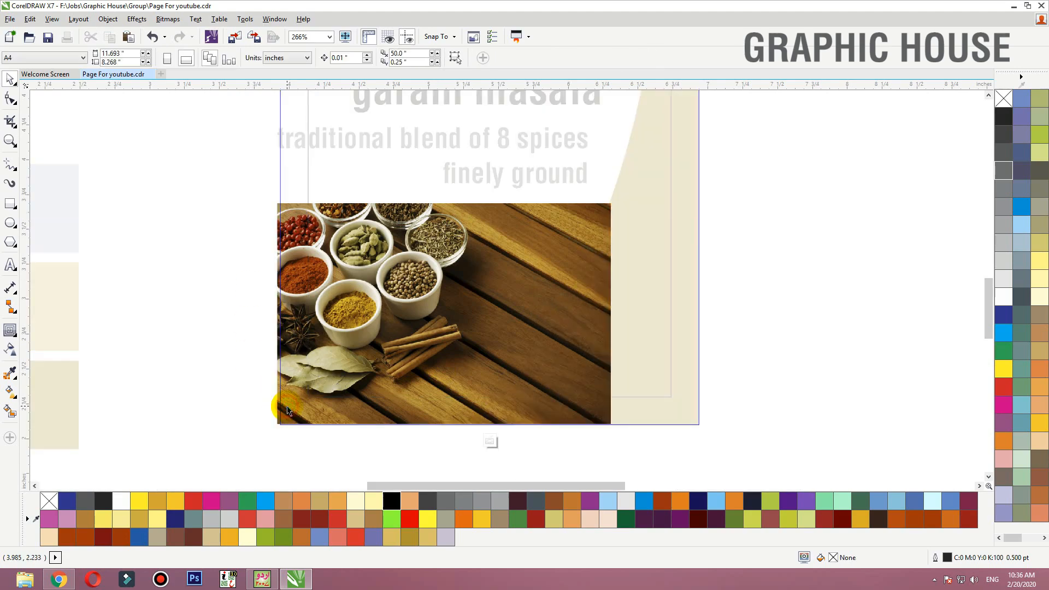
drag(283, 406, 378, 368)
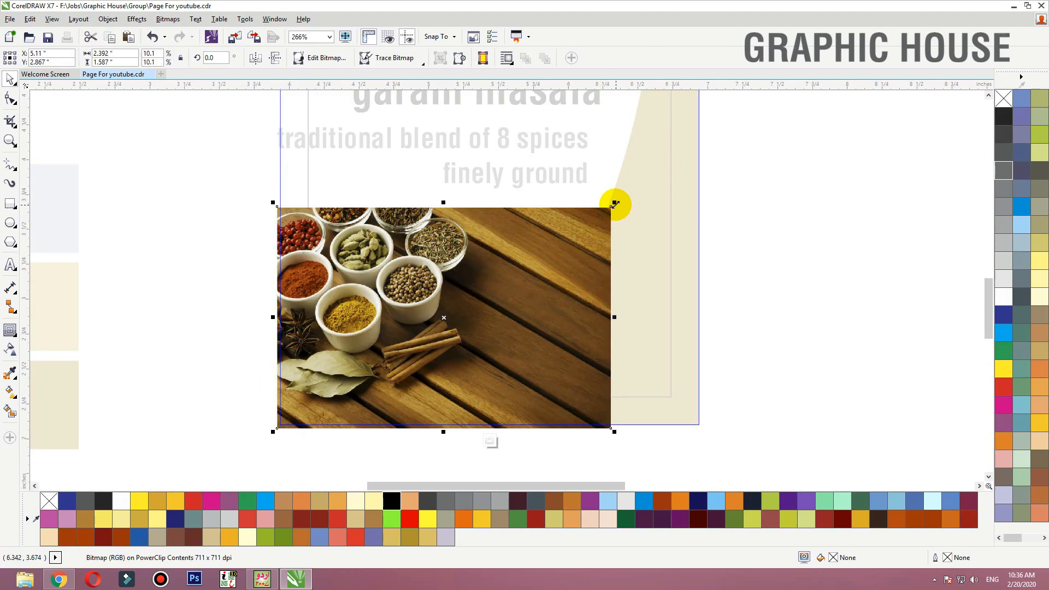
drag(615, 204, 743, 137)
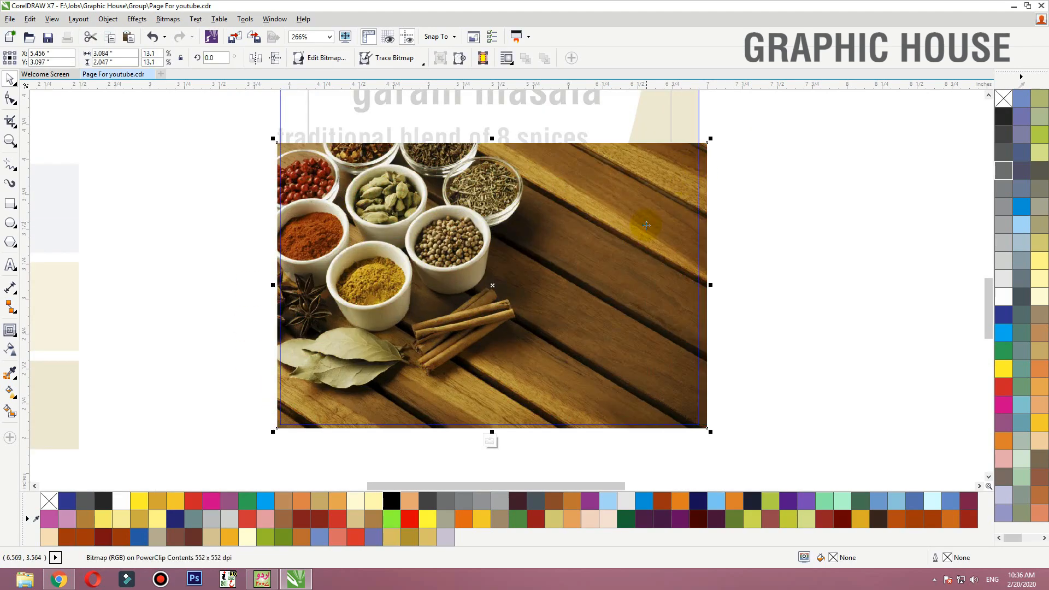
ctrl+click(837, 249)
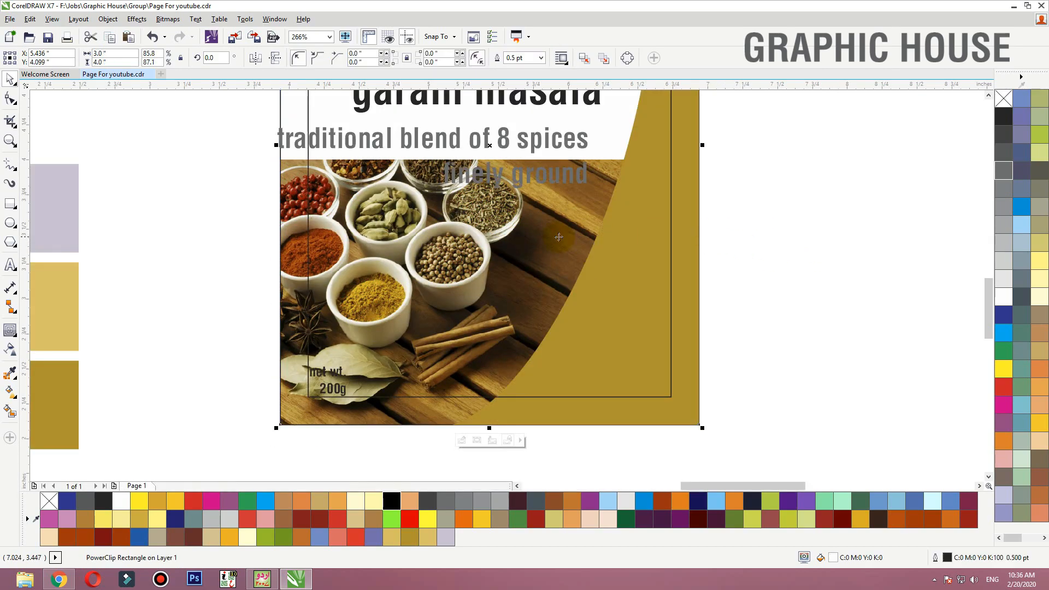
ctrl+click(346, 398)
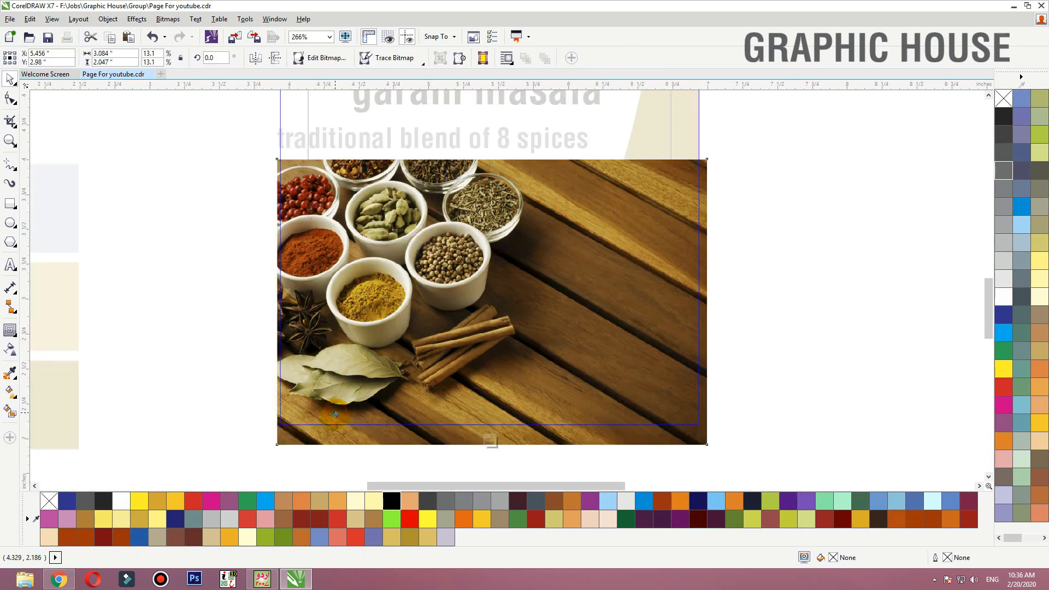
ctrl+click(188, 387)
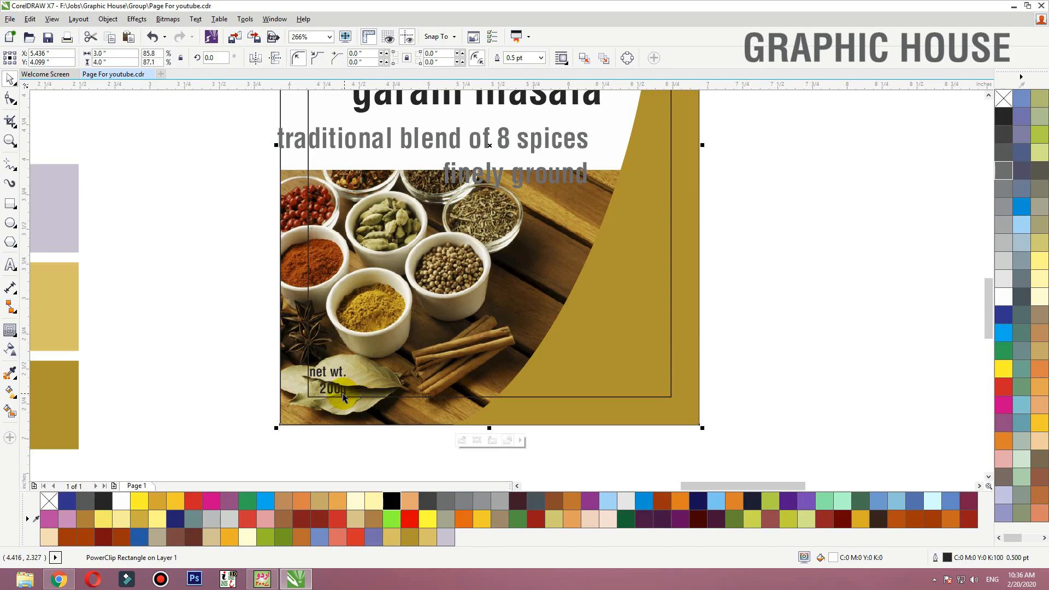
Move the "net wt." and "200g" lines across to the inner frame's lower-right corner on the gold panel
shift+click(341, 372)
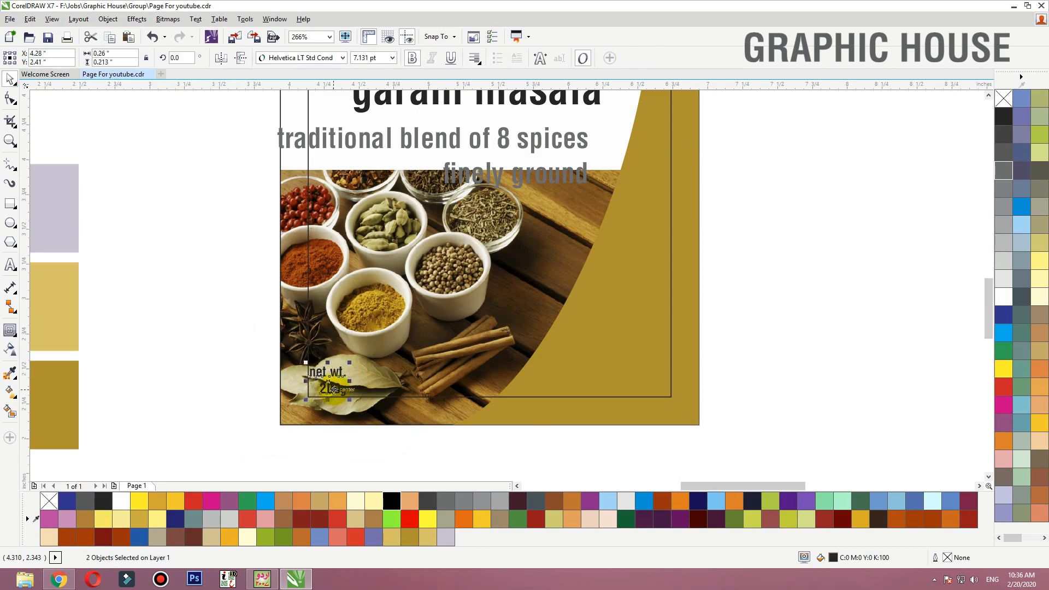
drag(333, 388, 656, 387)
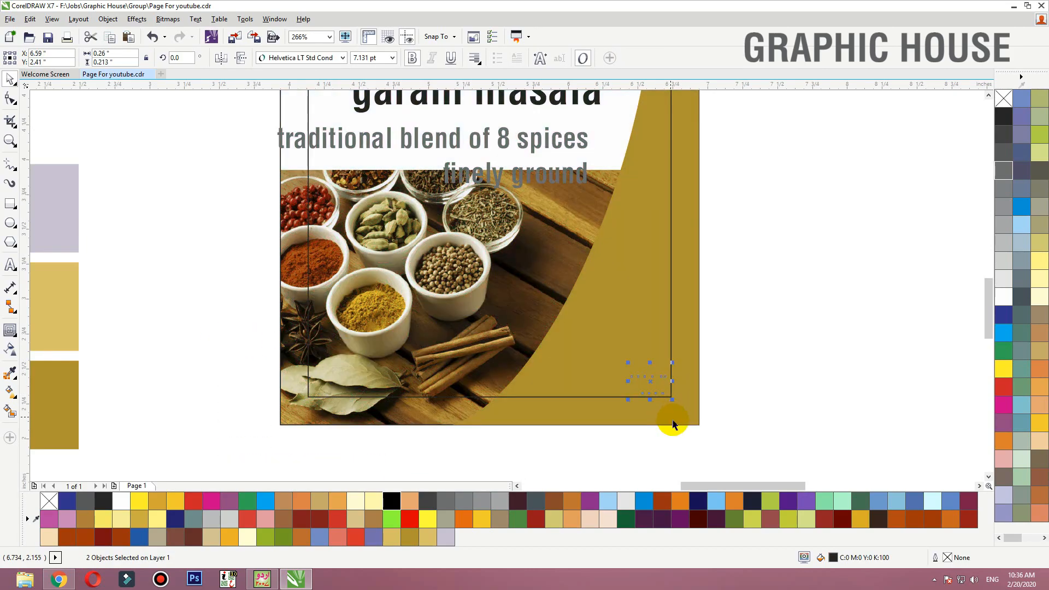
click(675, 420)
key(shift+F2)
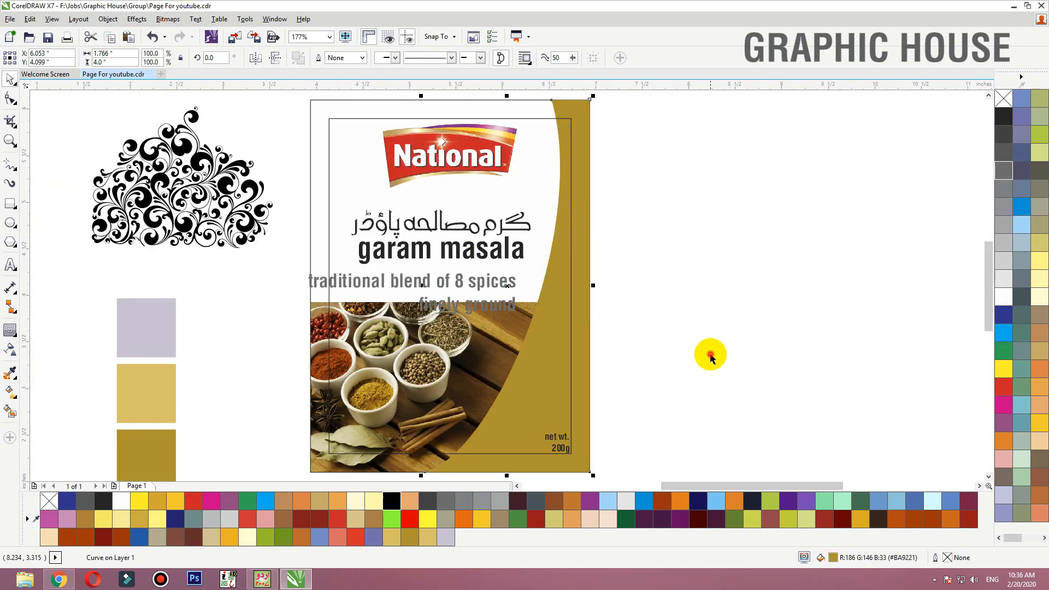
Raise the Urdu title and "garam masala" together, closer to the National logo
click(715, 162)
click(531, 282)
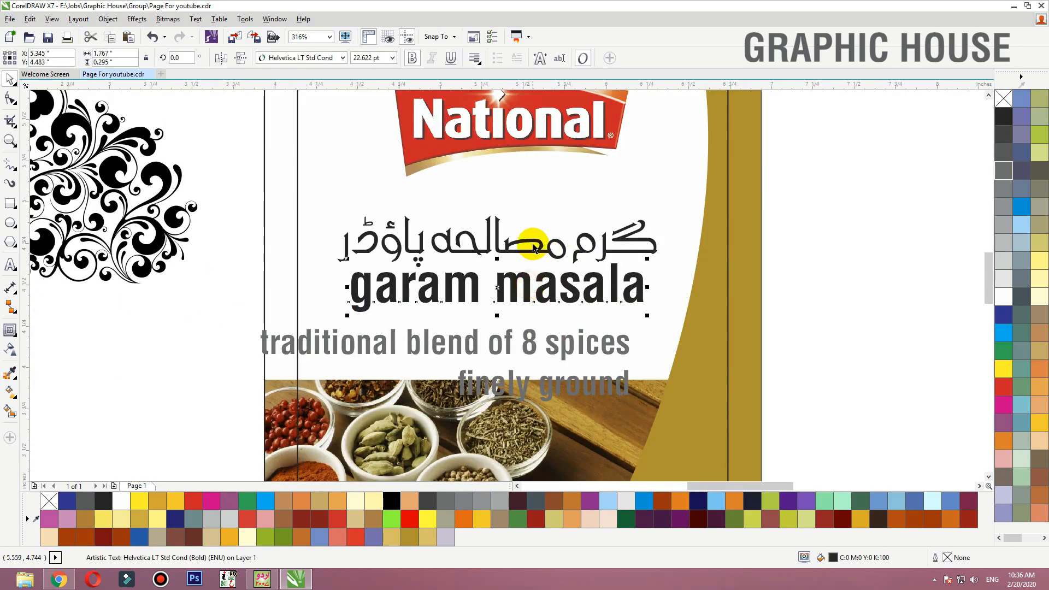
shift+click(533, 246)
drag(535, 250, 534, 216)
click(175, 311)
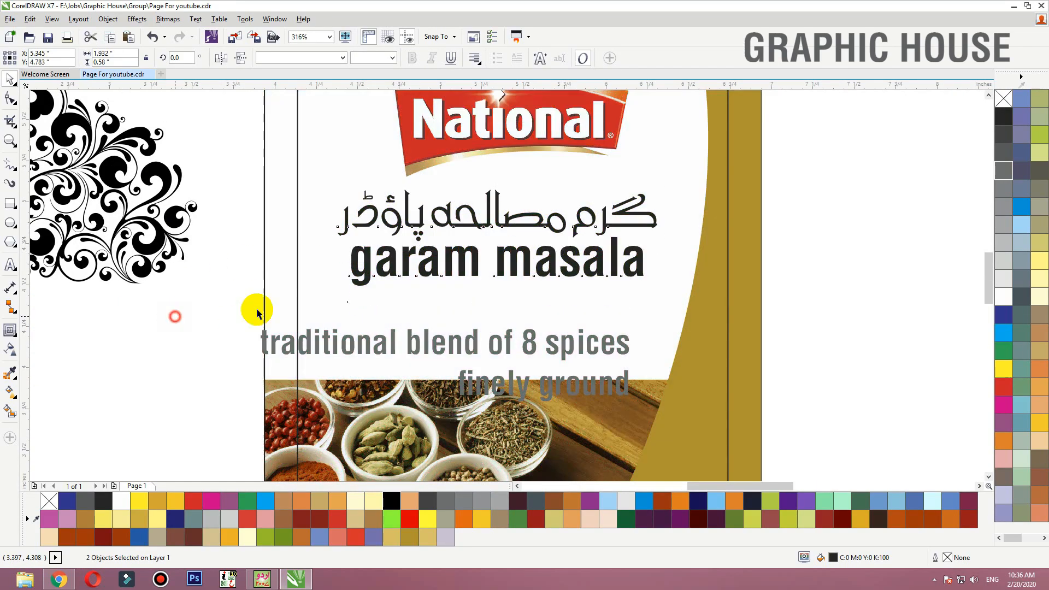
Change the font of "garam masala" to High Tower Text
click(365, 279)
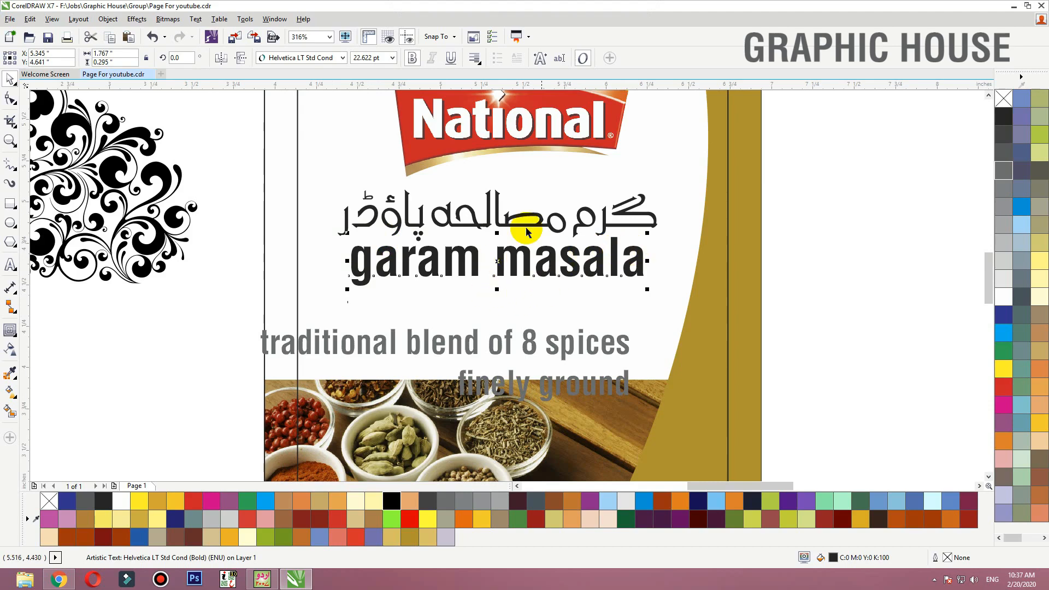
click(301, 57)
text(gr)
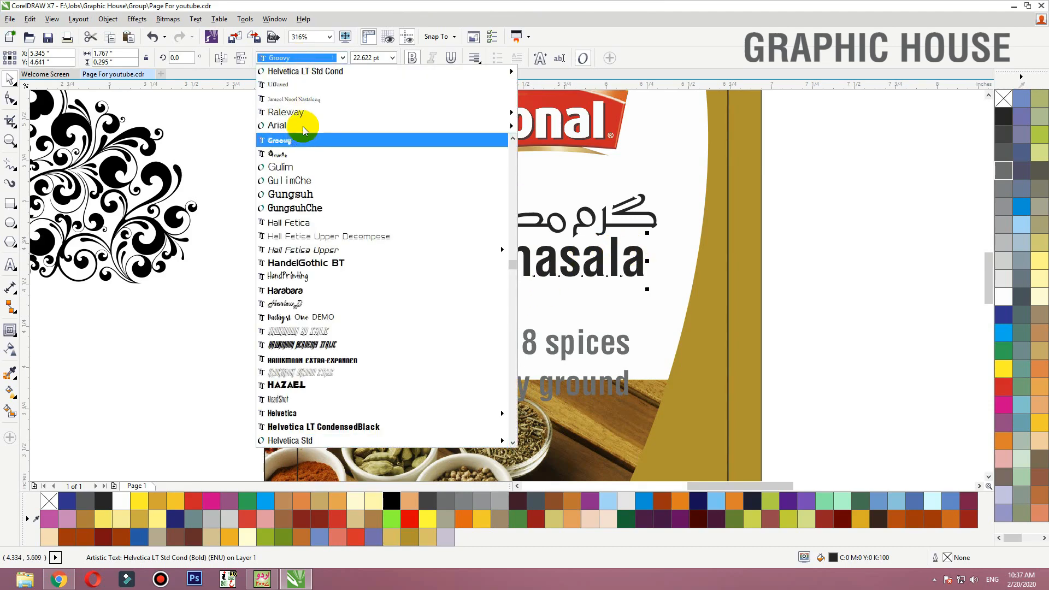
scroll(316, 140, down, 1)
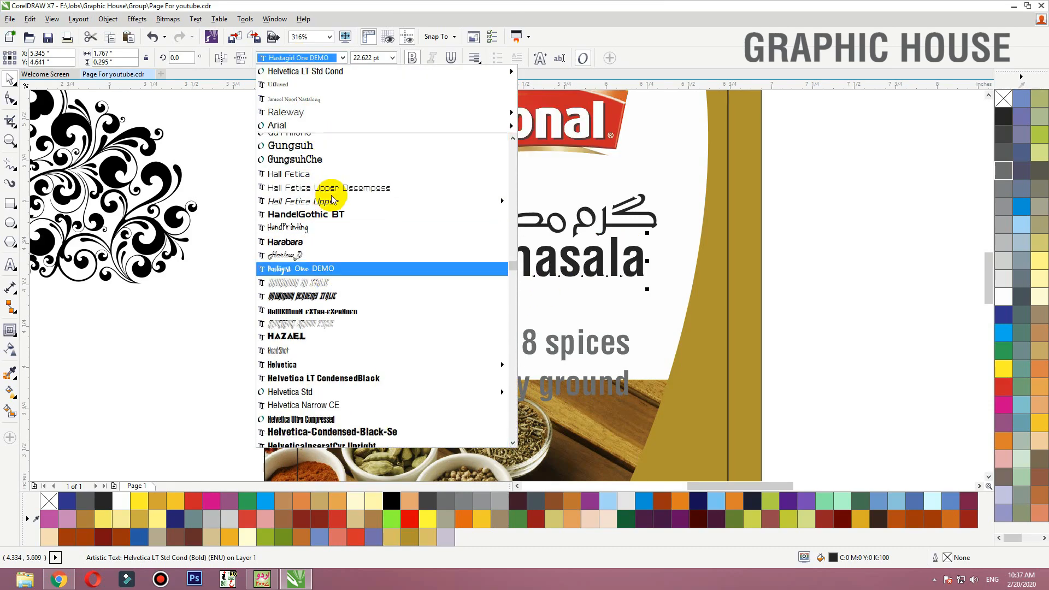
scroll(332, 200, down, 2)
click(313, 429)
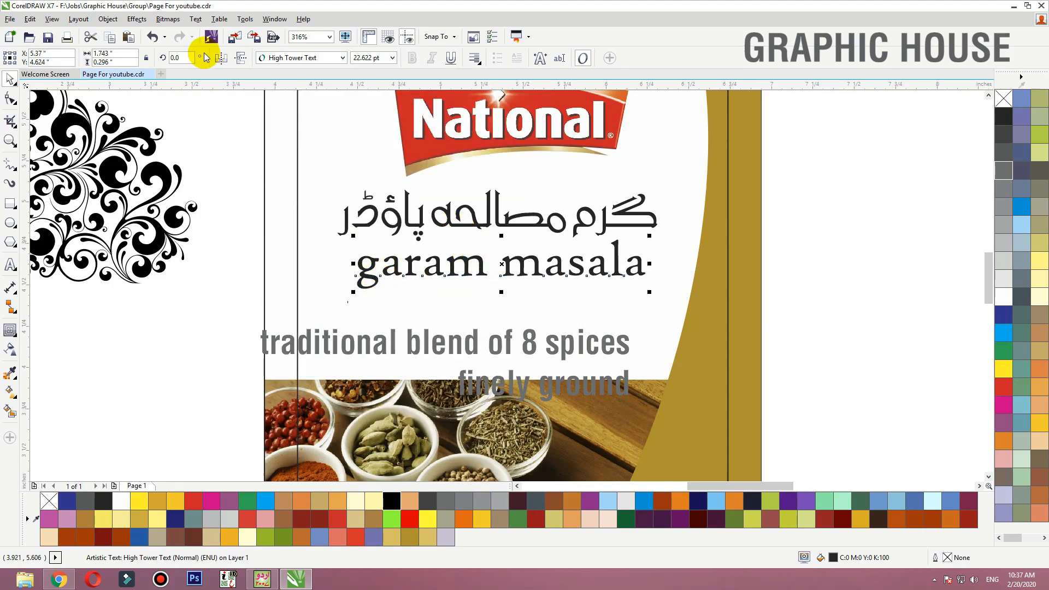
Convert "garam masala" to title case and align it beneath the Urdu title
click(195, 19)
click(224, 367)
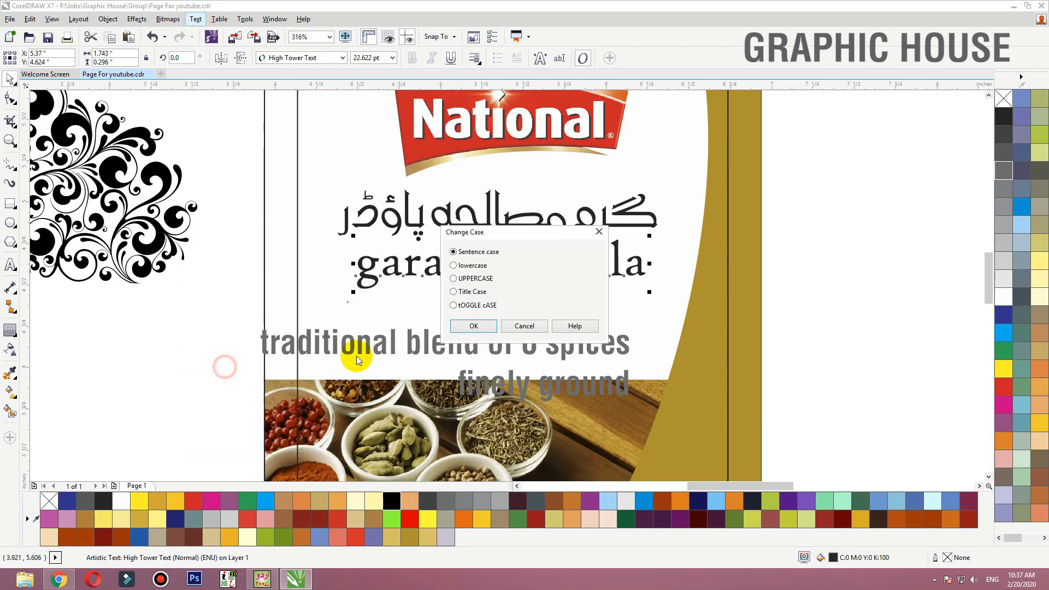
click(469, 325)
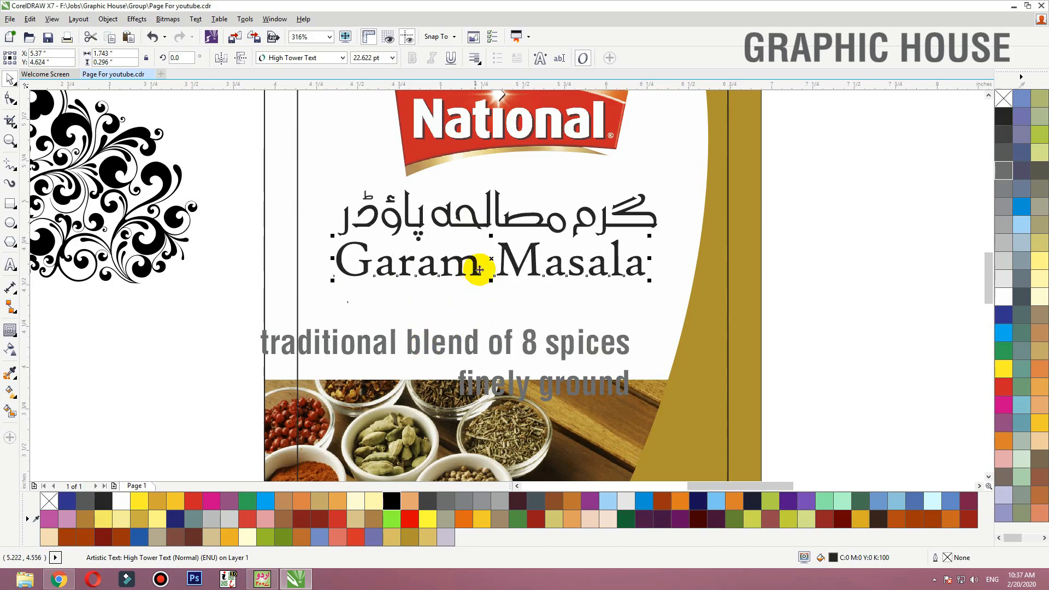
drag(514, 267, 520, 268)
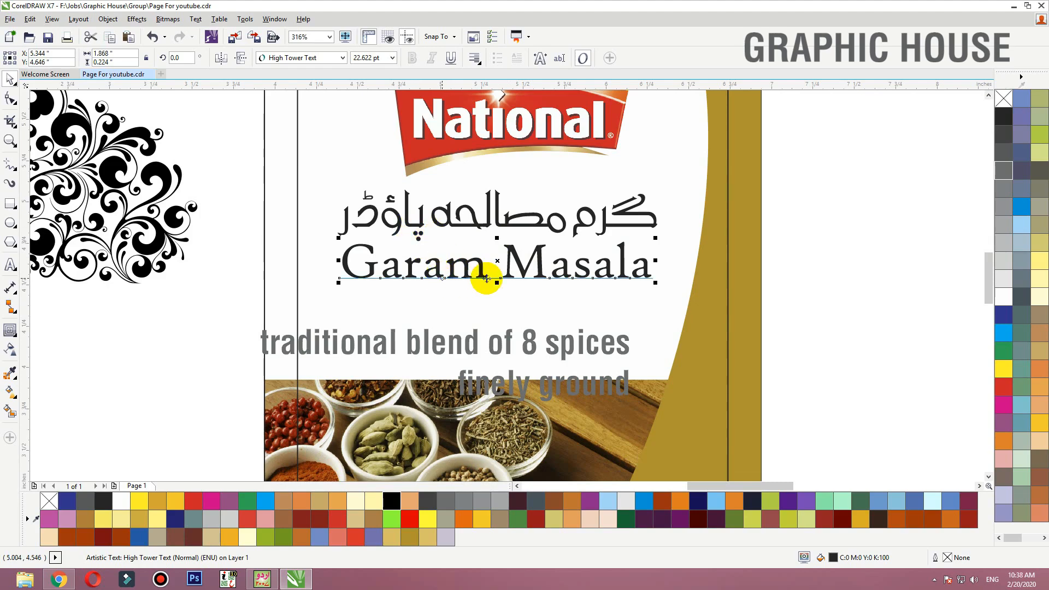
Shrink "Garam Masala" slightly to fit the Urdu title's width, and reposition both title lines together
drag(654, 260, 648, 234)
shift+click(648, 226)
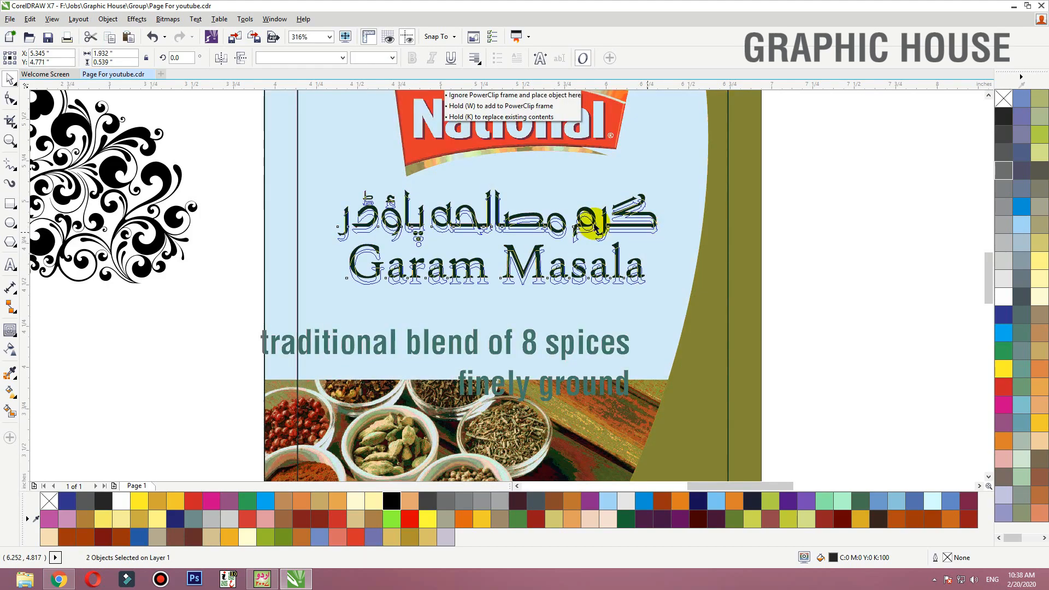
click(265, 223)
key(shift+F2)
click(679, 218)
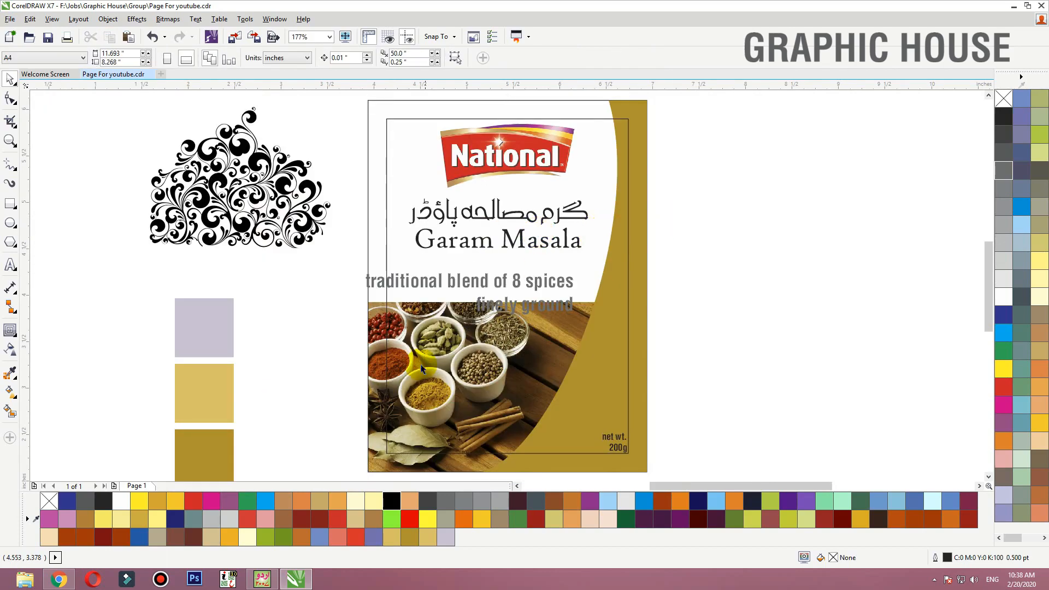
PowerClip the curved gold panel inside the label rectangle
click(380, 382)
click(636, 346)
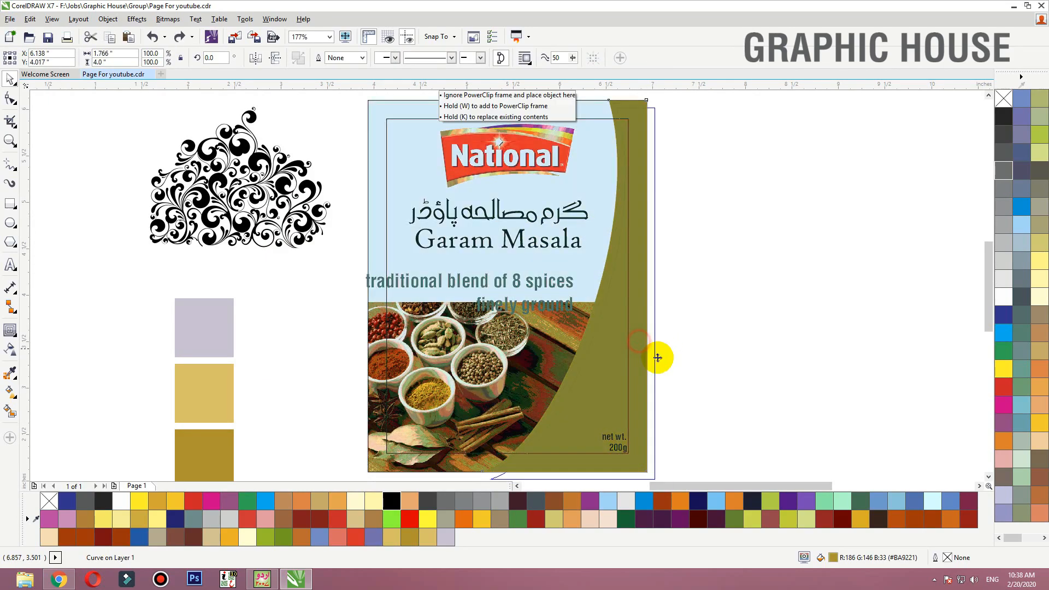
right_click(644, 126)
click(655, 131)
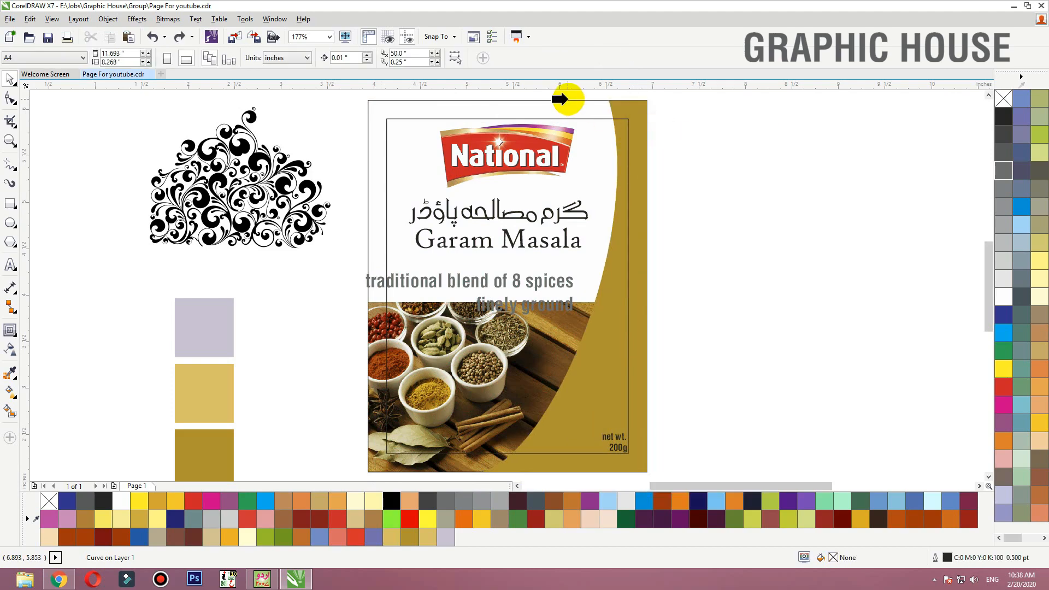
click(568, 99)
Open the label's PowerClip contents for editing and move the gold panel back against the label's right edge
click(523, 309)
click(367, 326)
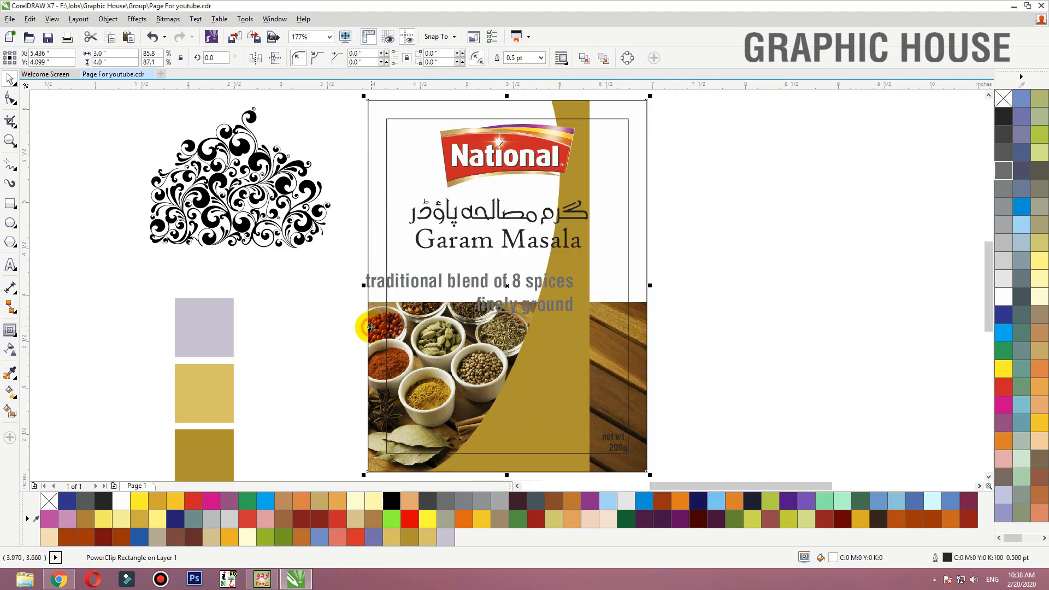
ctrl+click(367, 326)
drag(568, 404, 606, 353)
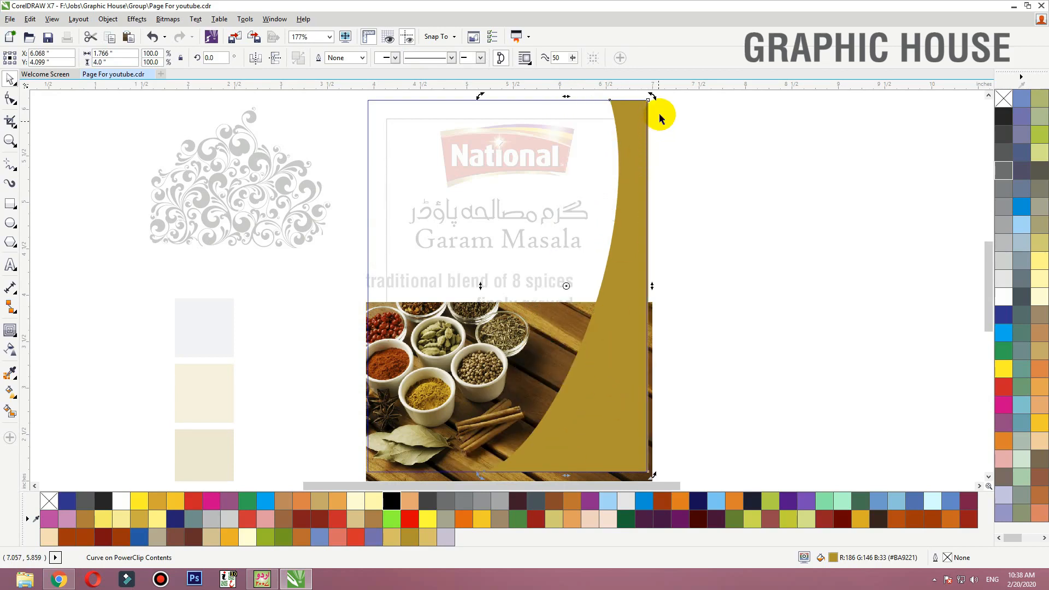
Rotate a copy of the gold panel by about 110° and lay it across the photo's upper edge, lowering the photo slightly
mouse_move(651, 100)
mouse_down()
mouse_move(554, 117)
mouse_move(426, 194)
mouse_move(412, 271)
mouse_move(437, 267)
mouse_up()
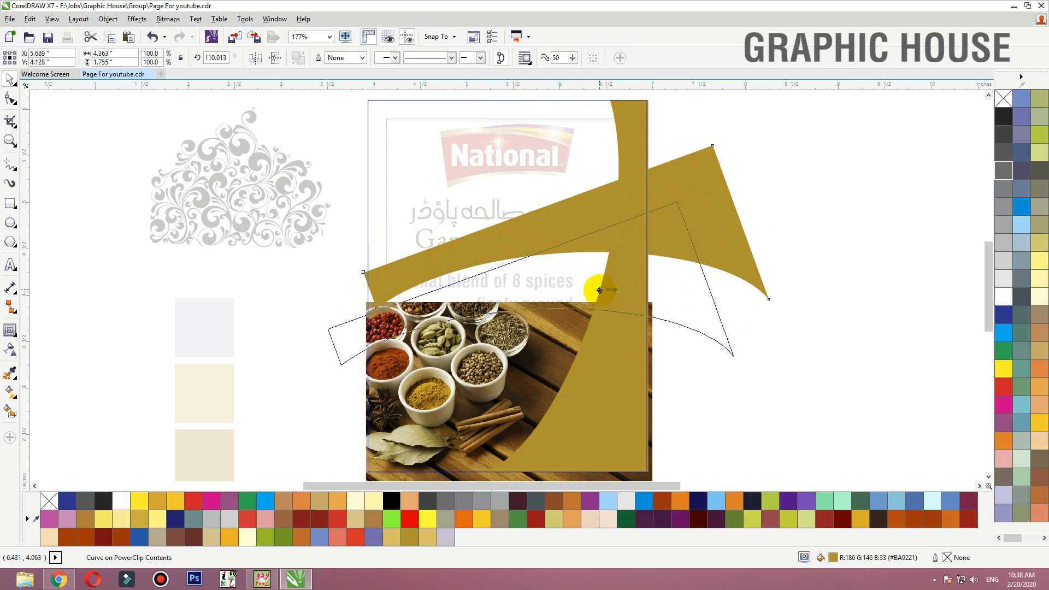
drag(578, 286, 568, 286)
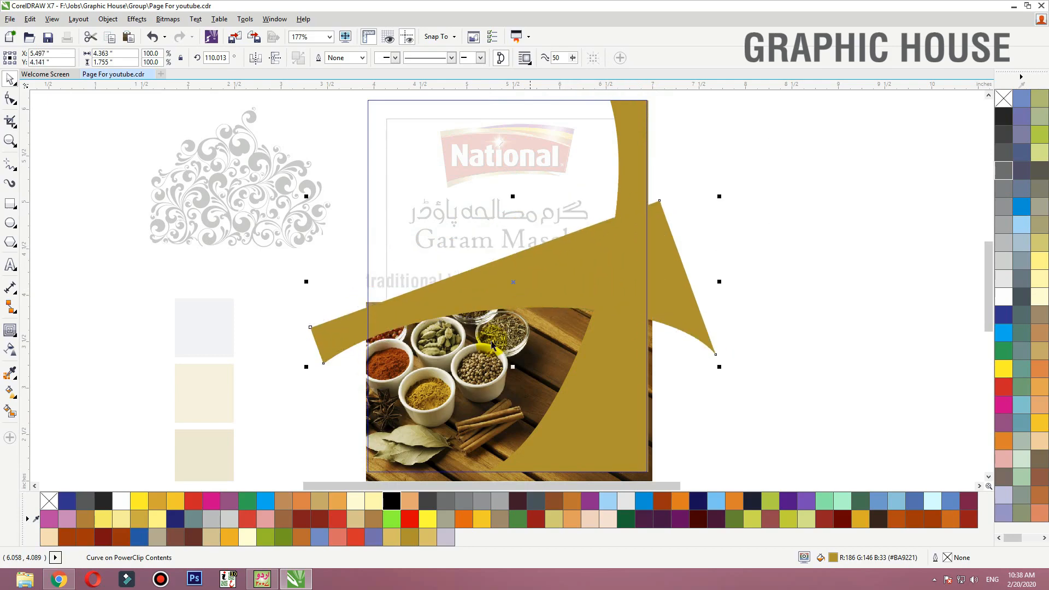
drag(487, 358, 489, 369)
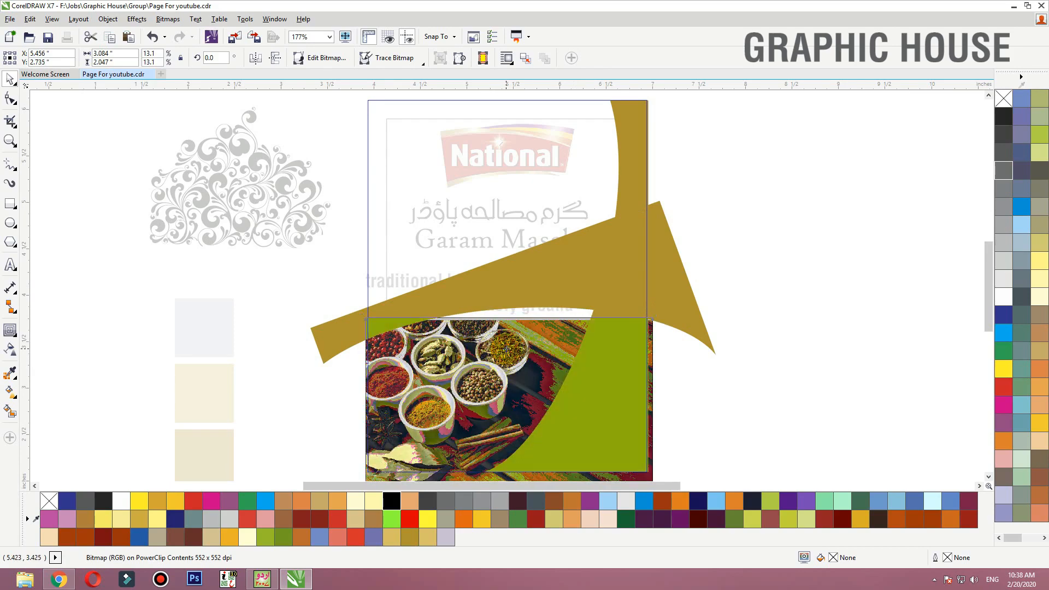
drag(604, 277, 604, 292)
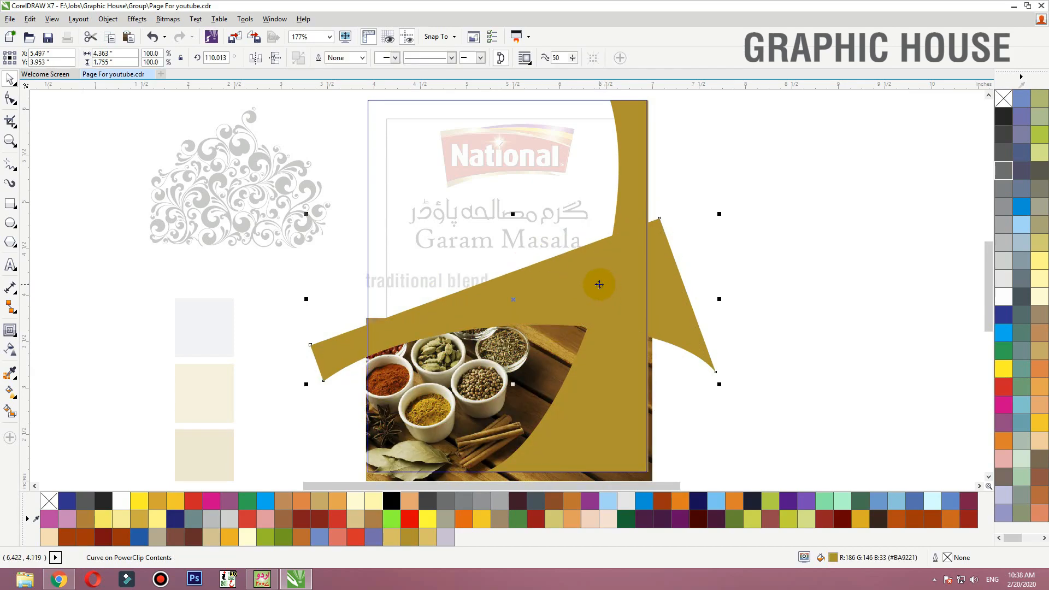
Reshape the rotated gold copy by lowering its upper-right corner node and bending its straight upper edge into a curve
key(F10)
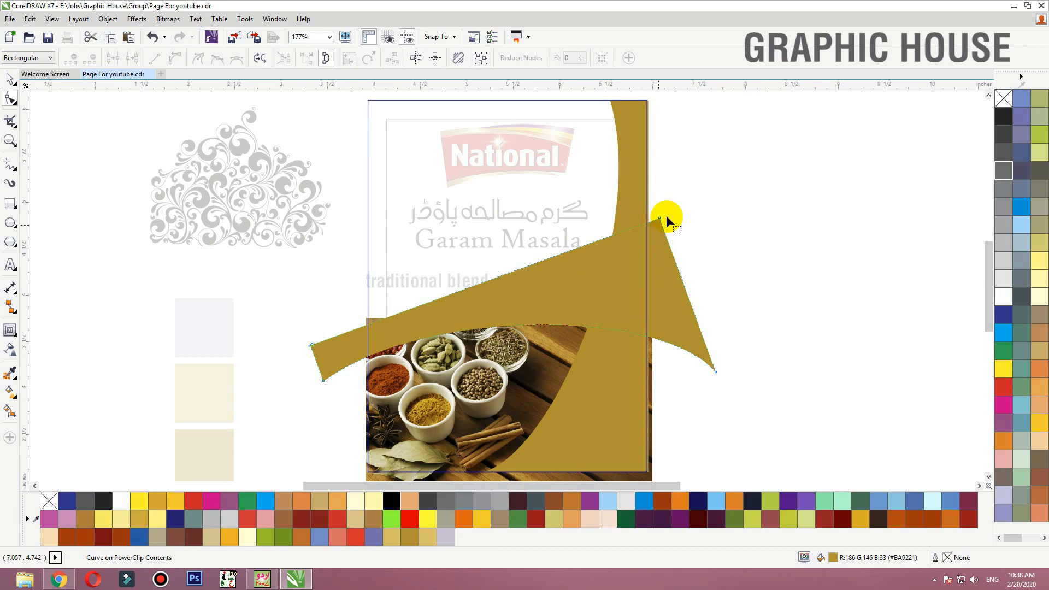
drag(676, 211, 651, 233)
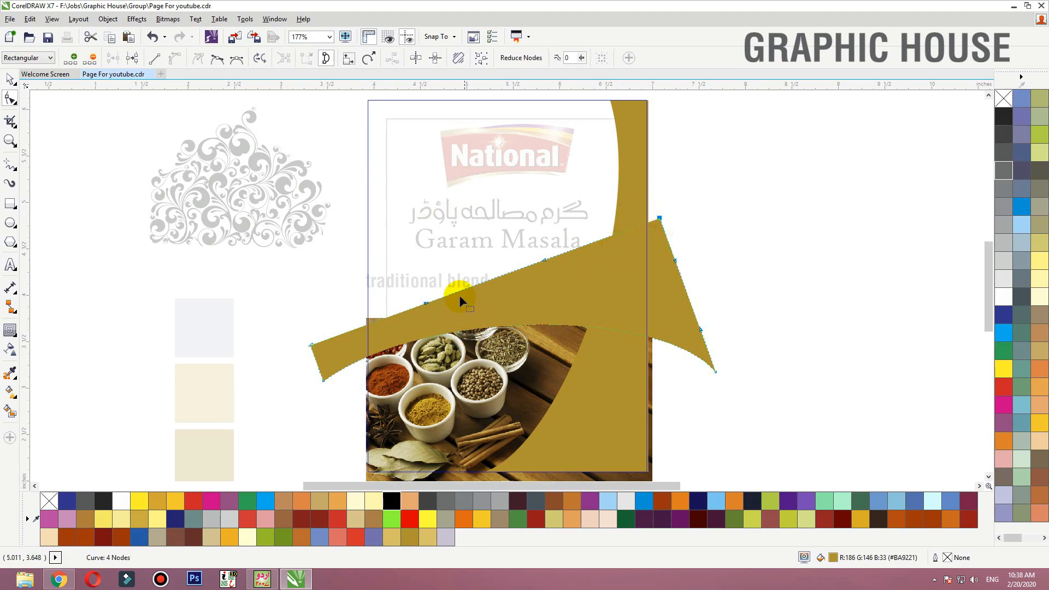
drag(458, 290, 451, 276)
drag(659, 219, 664, 237)
drag(421, 294, 416, 284)
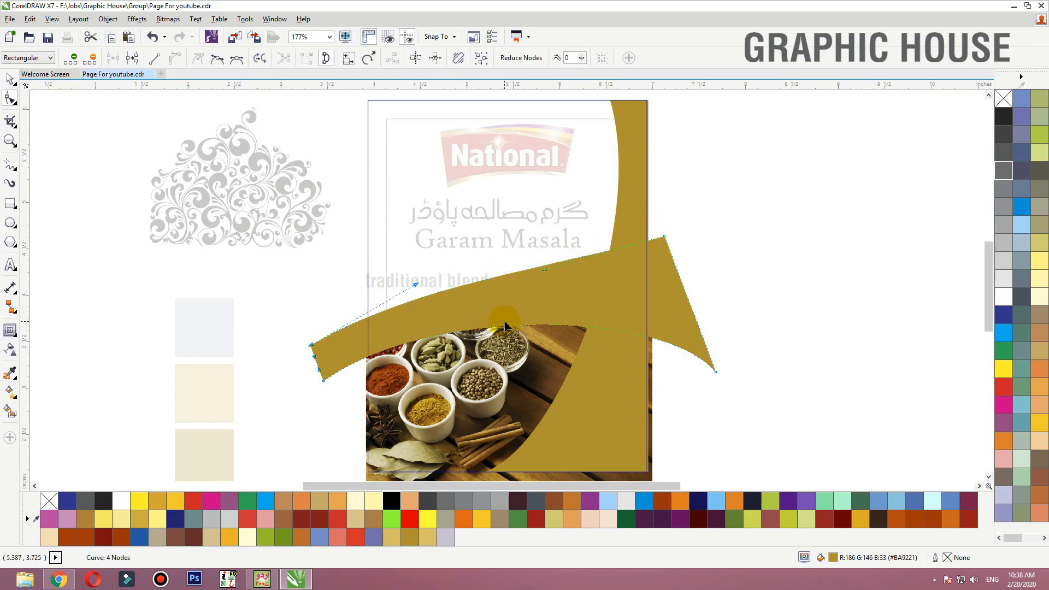
Raise the lower-left node of the rotated gold band and shift the band slightly down over the photo's upper edge
drag(322, 381, 323, 366)
key(space)
drag(566, 299, 804, 316)
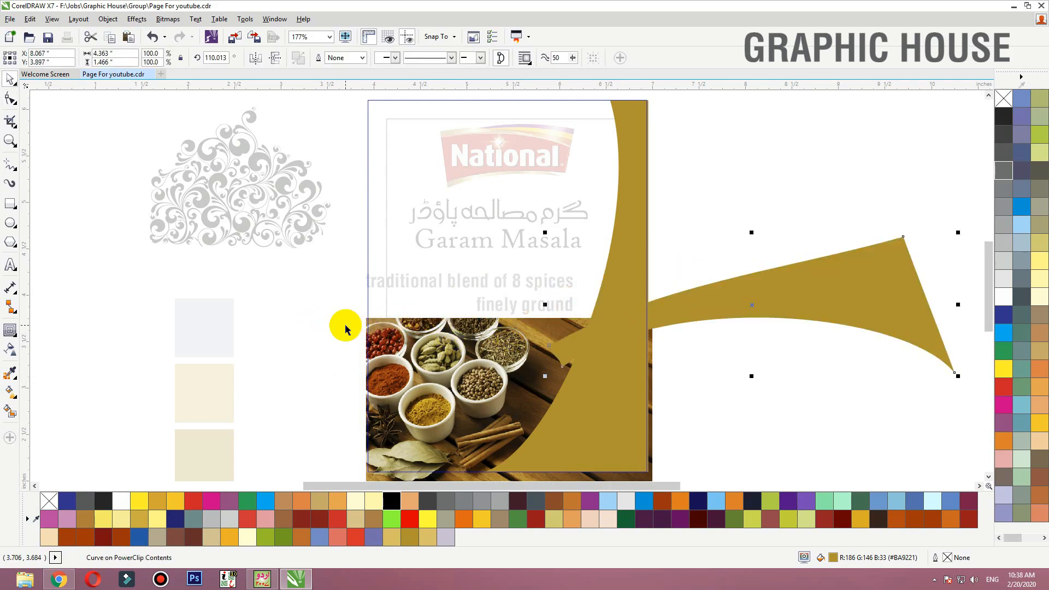
key(ctrl+z)
drag(489, 303, 490, 308)
key(space)
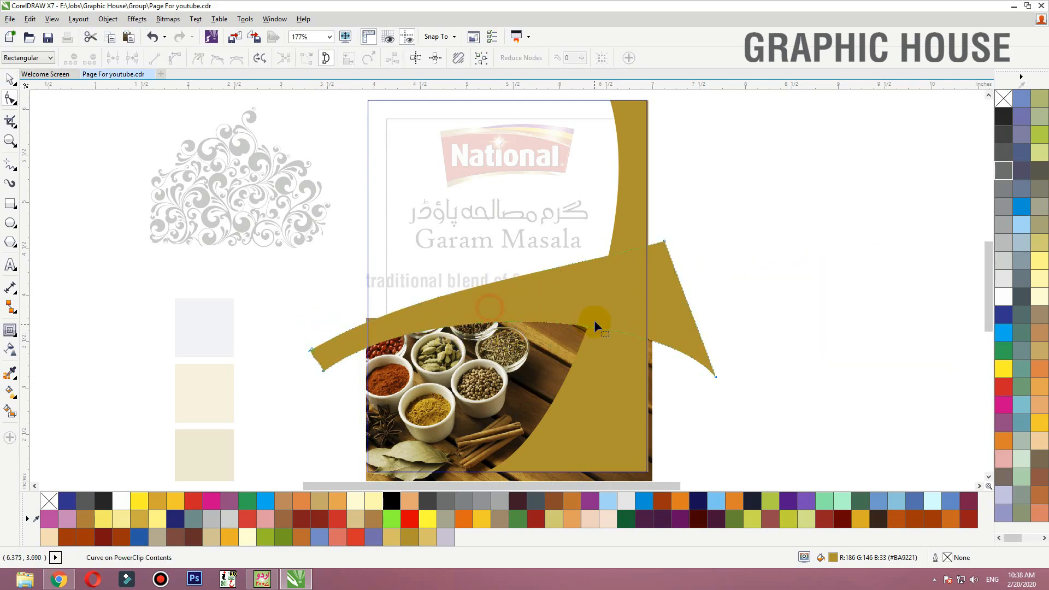
Slim the rotated gold band by adjusting its upper-right and lower-left nodes, nudge it down and finish editing the PowerClip
drag(668, 251, 674, 275)
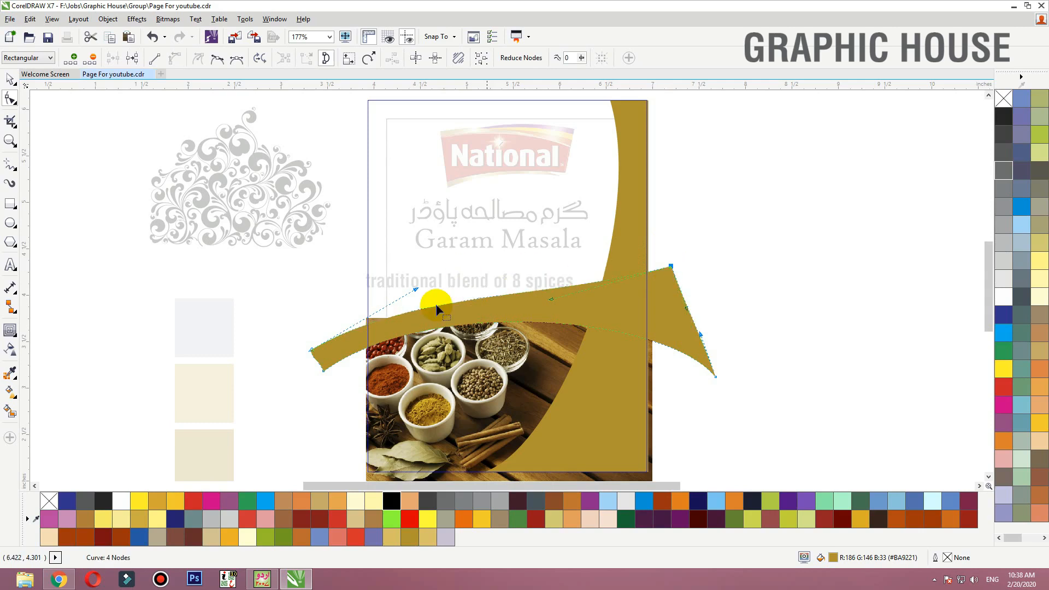
drag(322, 371, 322, 364)
key(space)
key(Down)
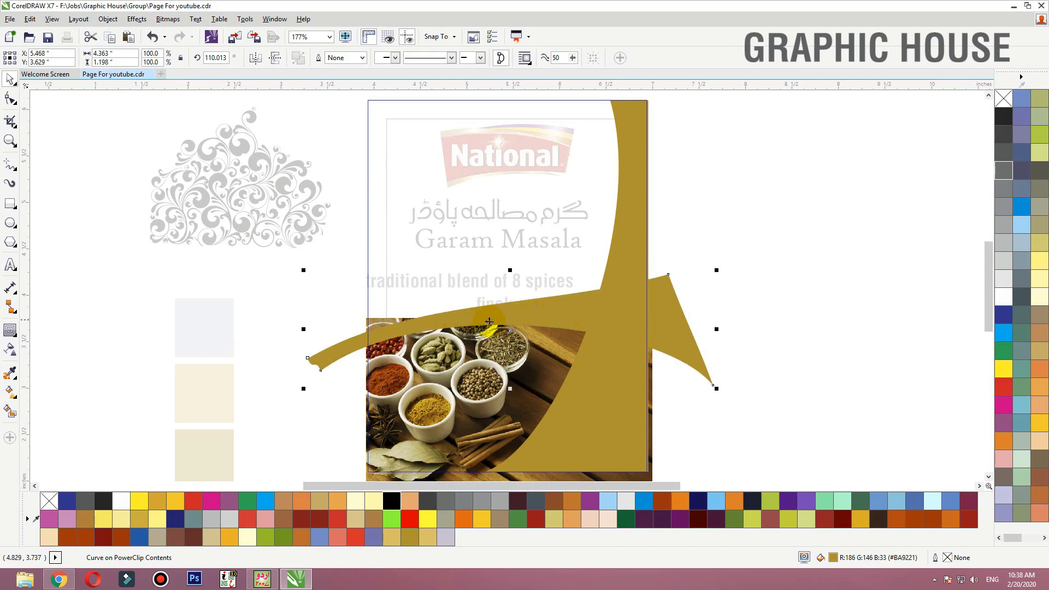
click(267, 384)
Sample the light gold swatch with the color eyedropper and fill the label rectangle with it
click(221, 434)
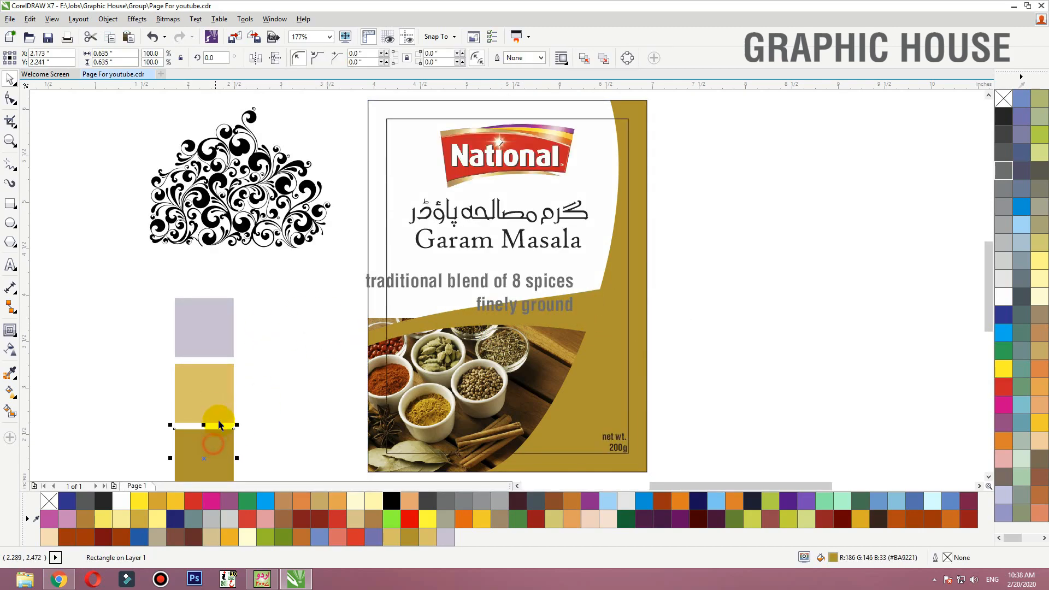
click(295, 367)
click(195, 393)
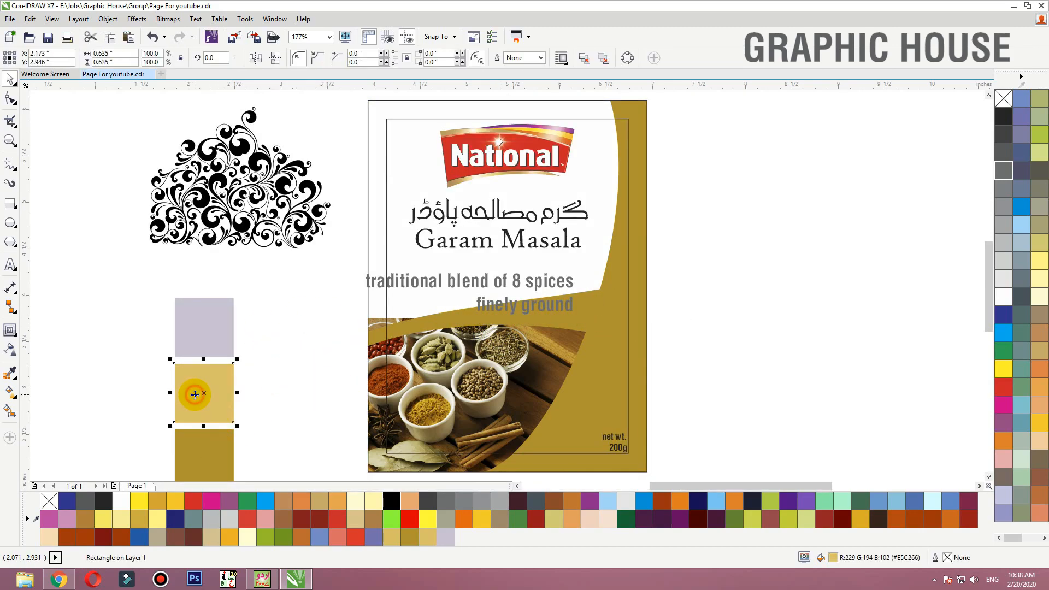
click(9, 373)
click(220, 383)
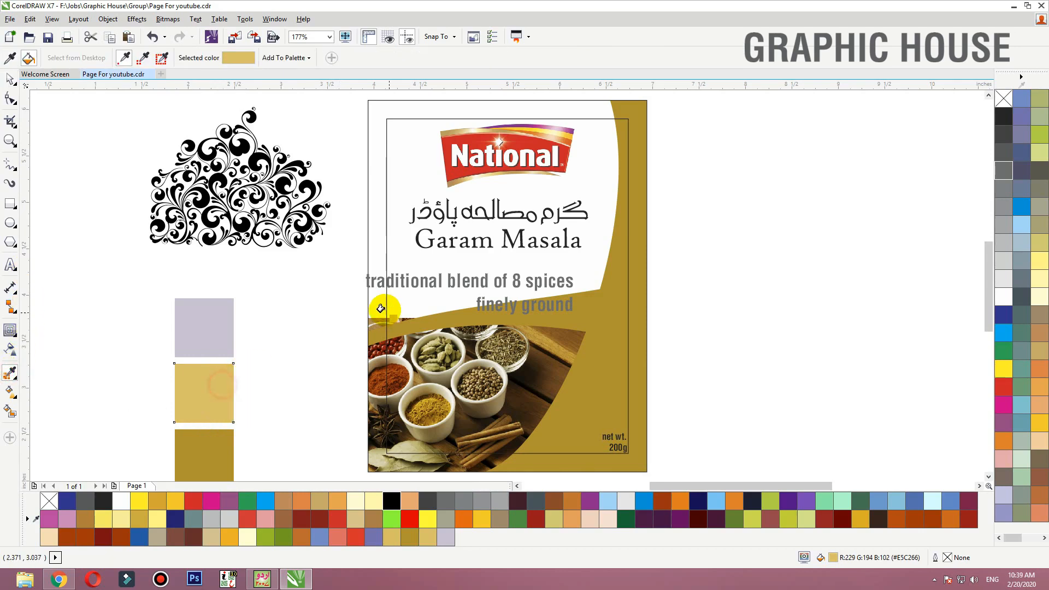
click(377, 309)
key(space)
Open the label's PowerClip contents and give the horizontal band a vertical fountain fill from dark gold to light gold
double_click(381, 327)
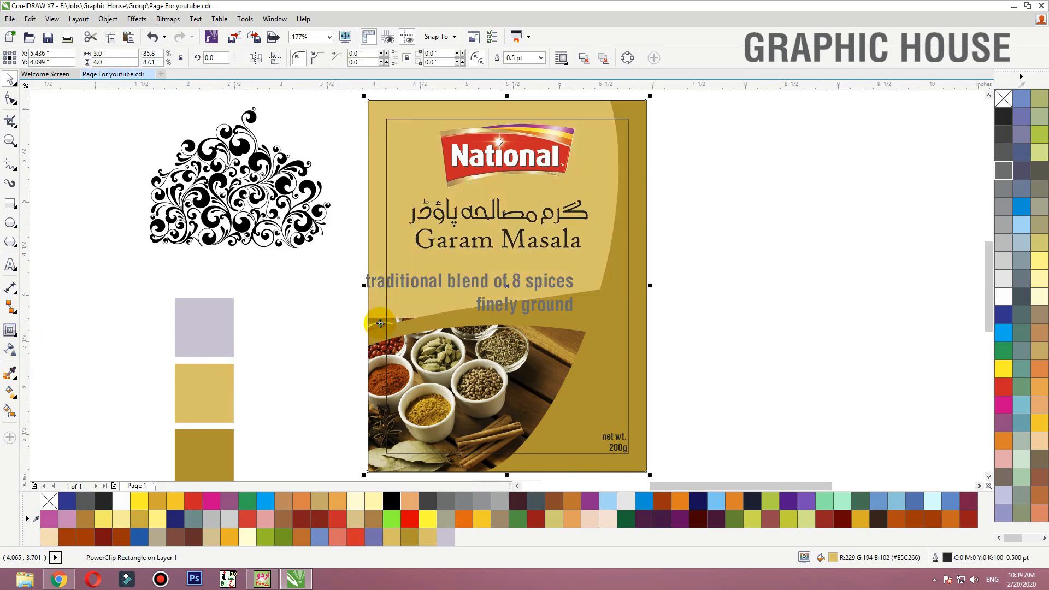
click(566, 297)
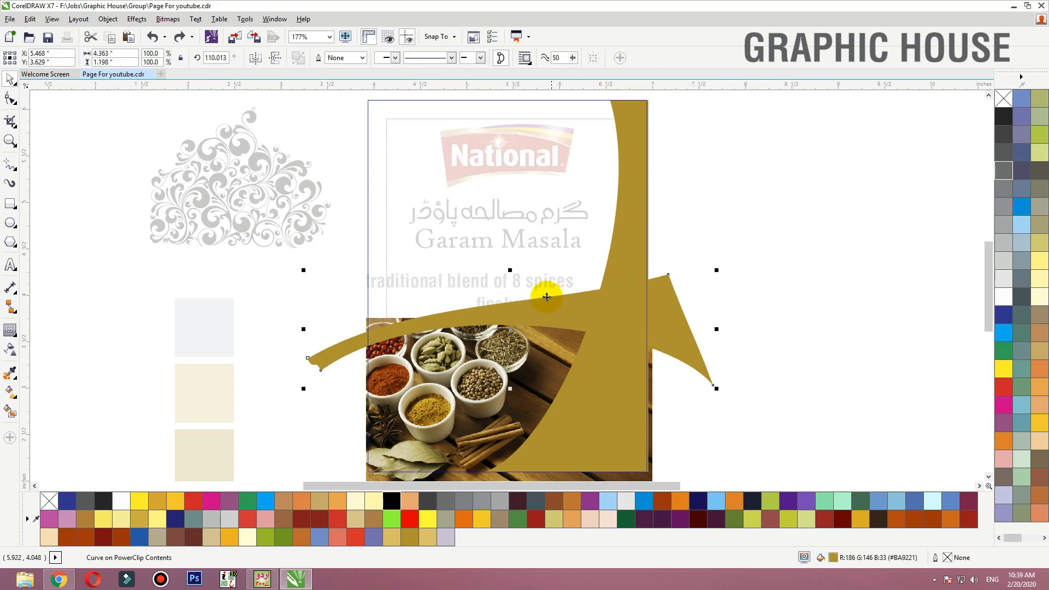
key(h)
key(g)
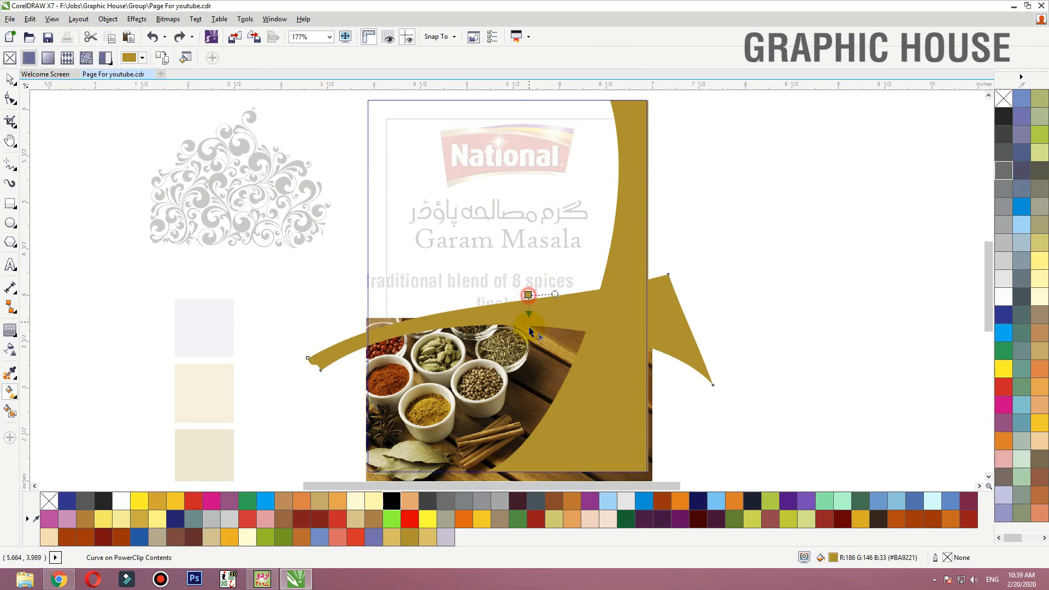
drag(530, 337, 528, 335)
click(430, 539)
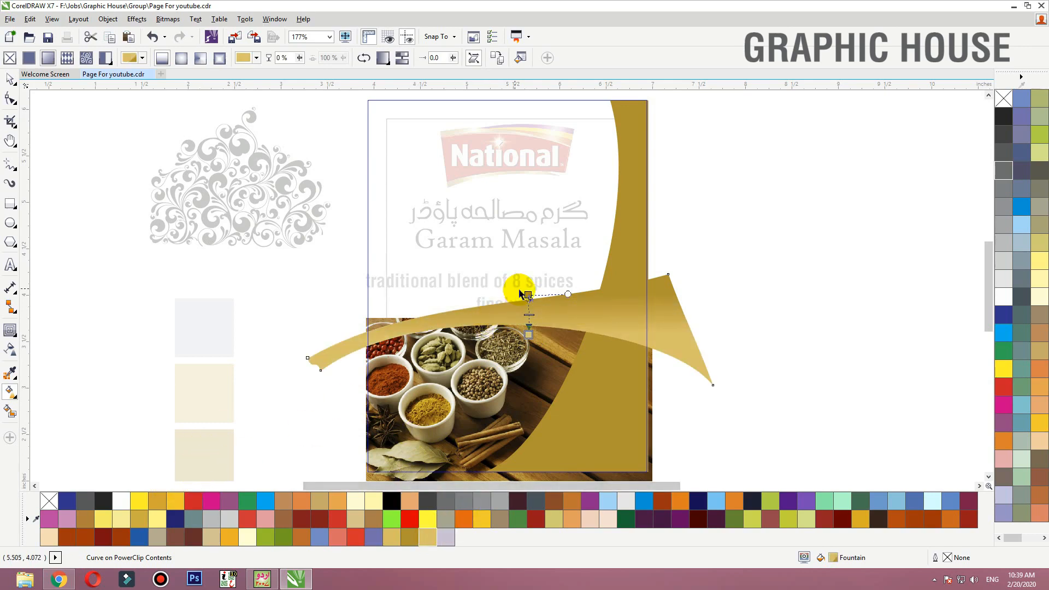
drag(524, 292, 587, 281)
key(space)
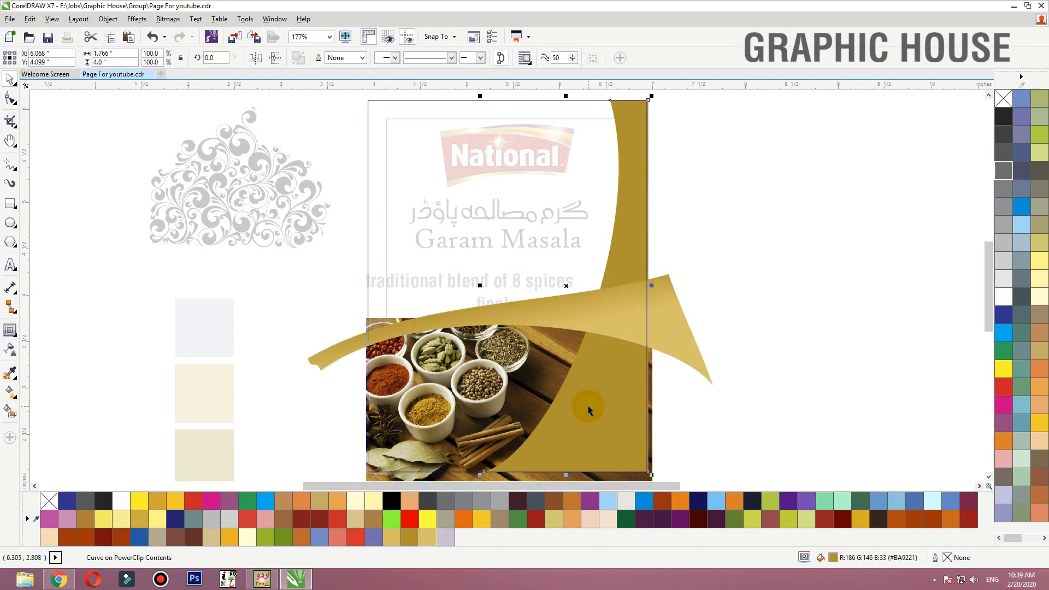
Repeat the gold fountain fill on the vertical side panel and redirect its gradient to run horizontally across the panel
key(ctrl+r)
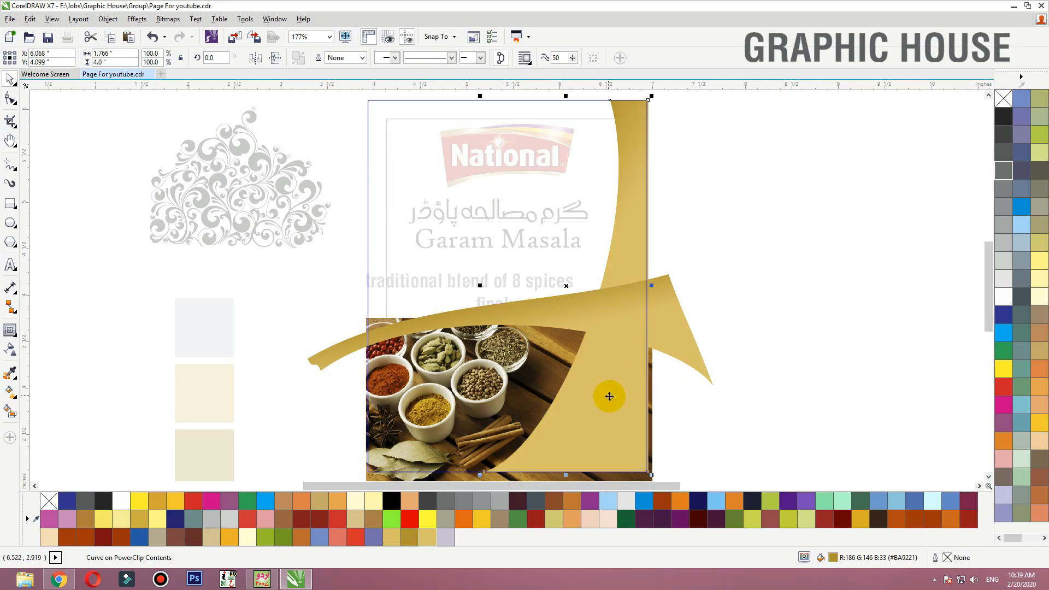
key(g)
drag(673, 386, 482, 362)
key(space)
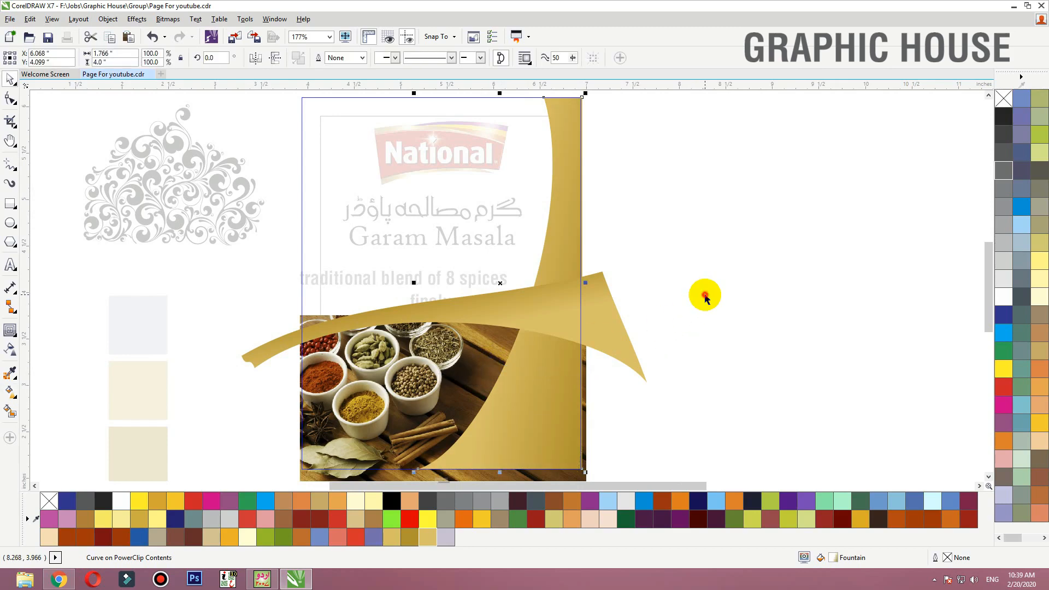
Finish editing the PowerClip contents and fill the label rectangle with white
ctrl+click(704, 295)
scroll(705, 298, left, 2)
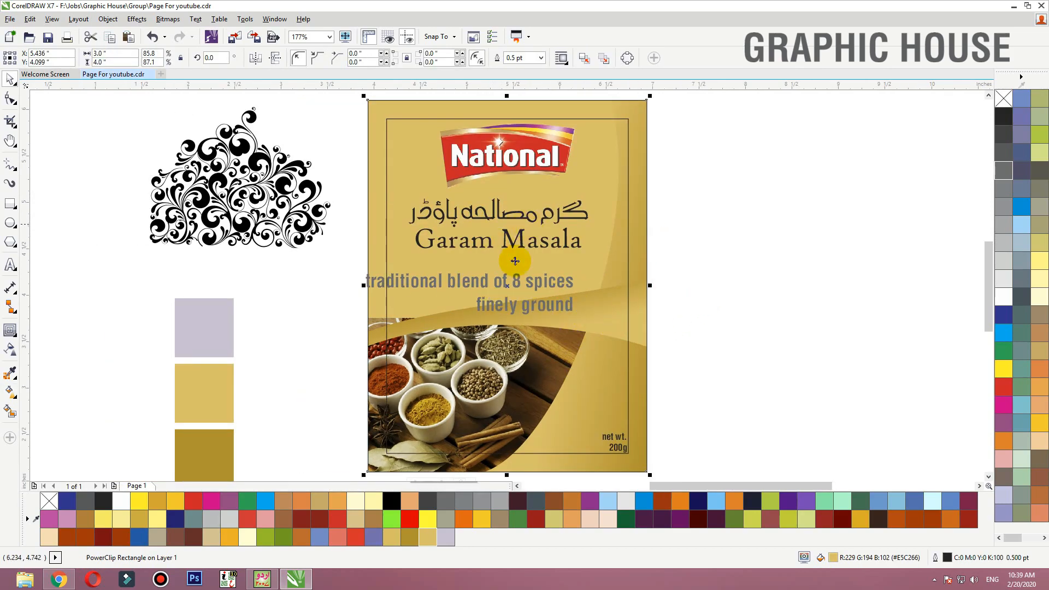
click(1000, 302)
Inside the PowerClip, duplicate the horizontal band slightly upward and fill the lower copy solid dark gold (#BA9221) as an edge
click(637, 321)
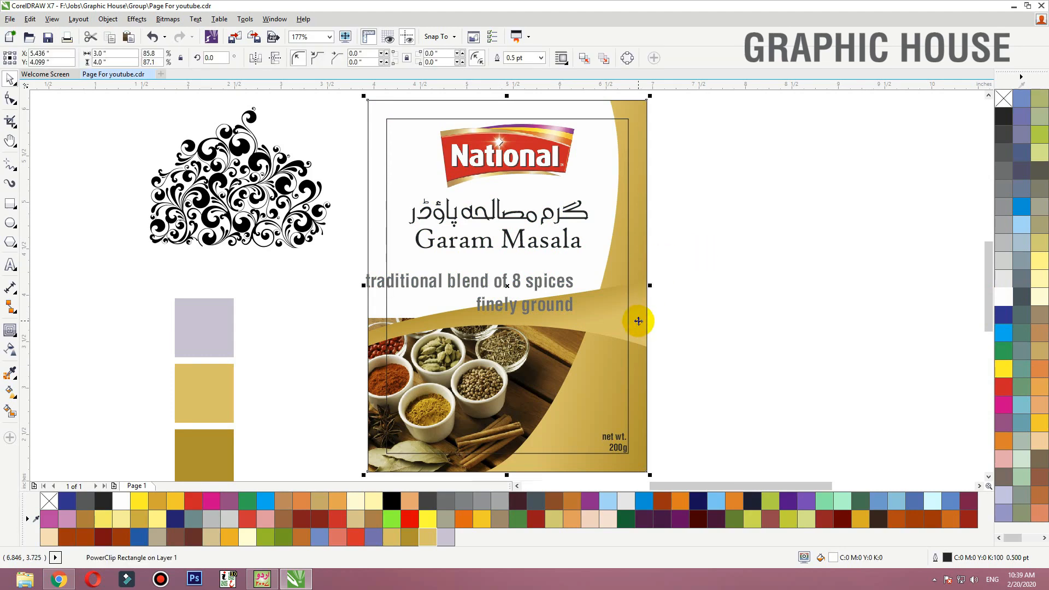
ctrl+click(639, 321)
click(628, 322)
key(F2)
drag(785, 246, 173, 444)
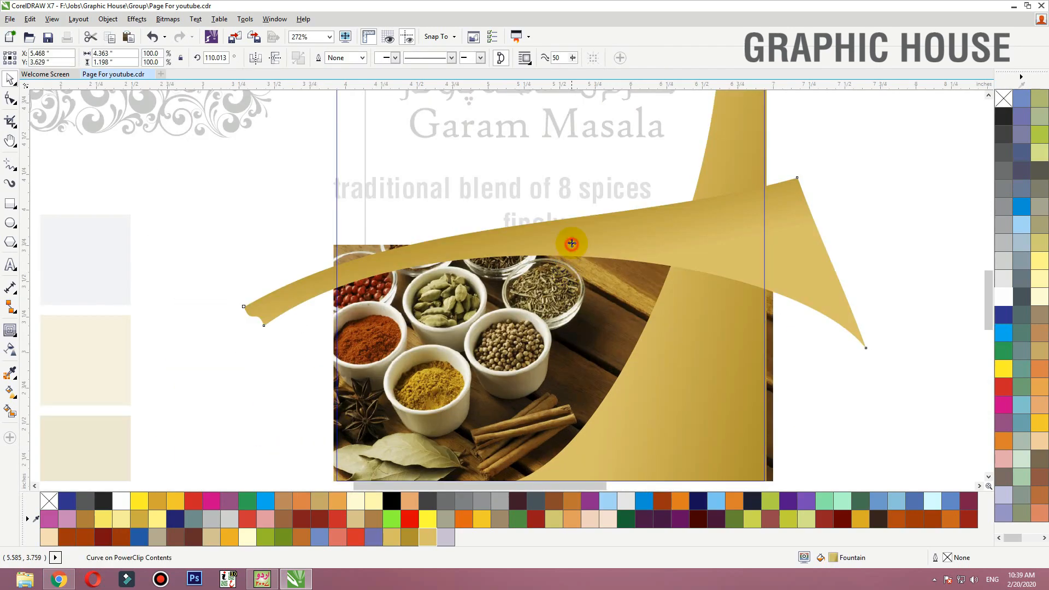
drag(571, 244, 572, 244)
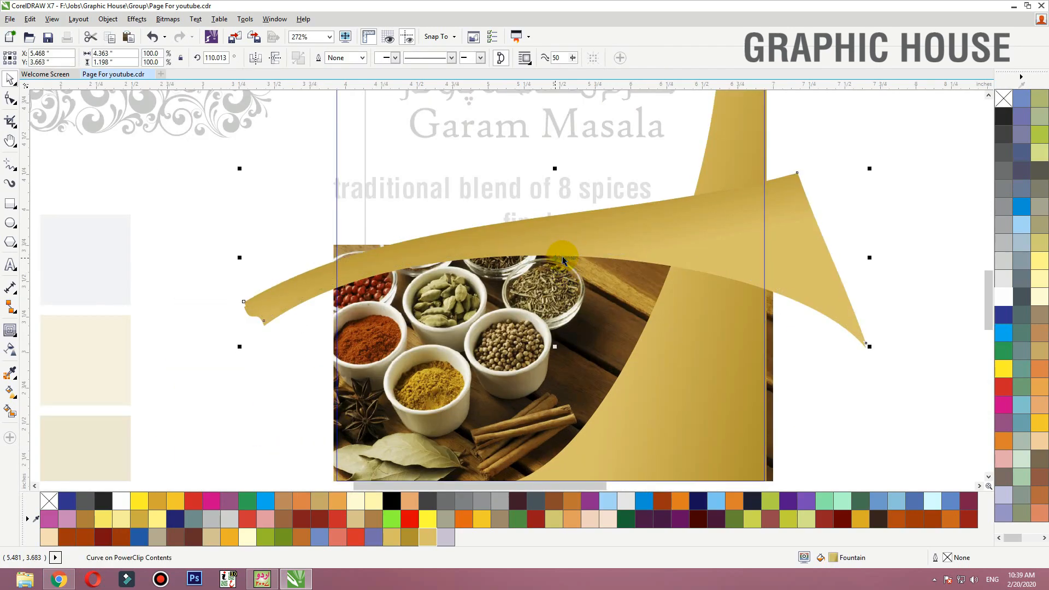
click(427, 543)
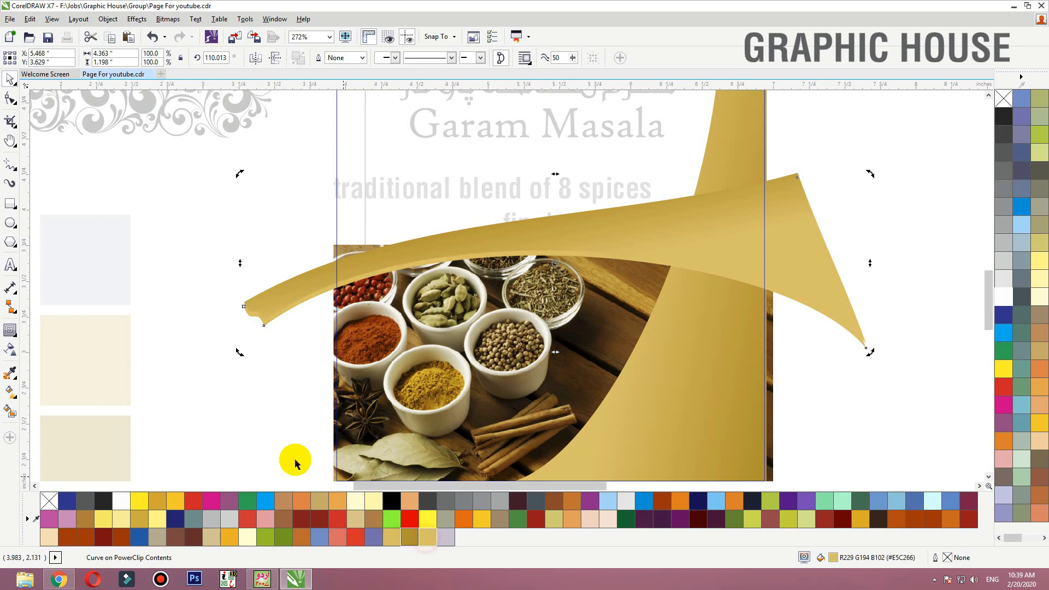
click(187, 422)
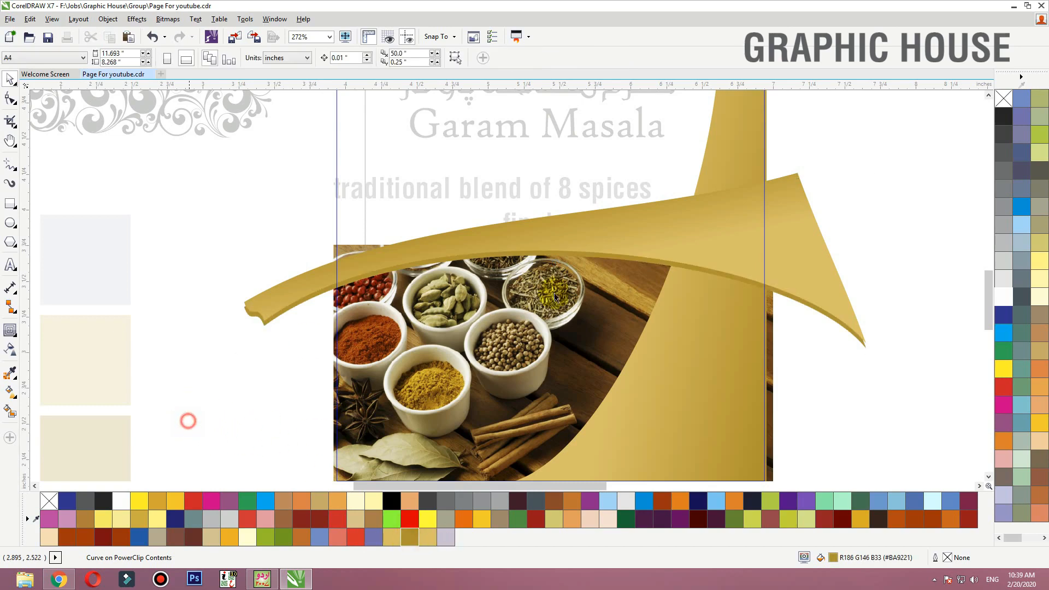
Bring the vertical gold panel in front of the horizontal band and add an offset dark gold copy along its curved edge
click(686, 340)
drag(686, 340, 674, 327)
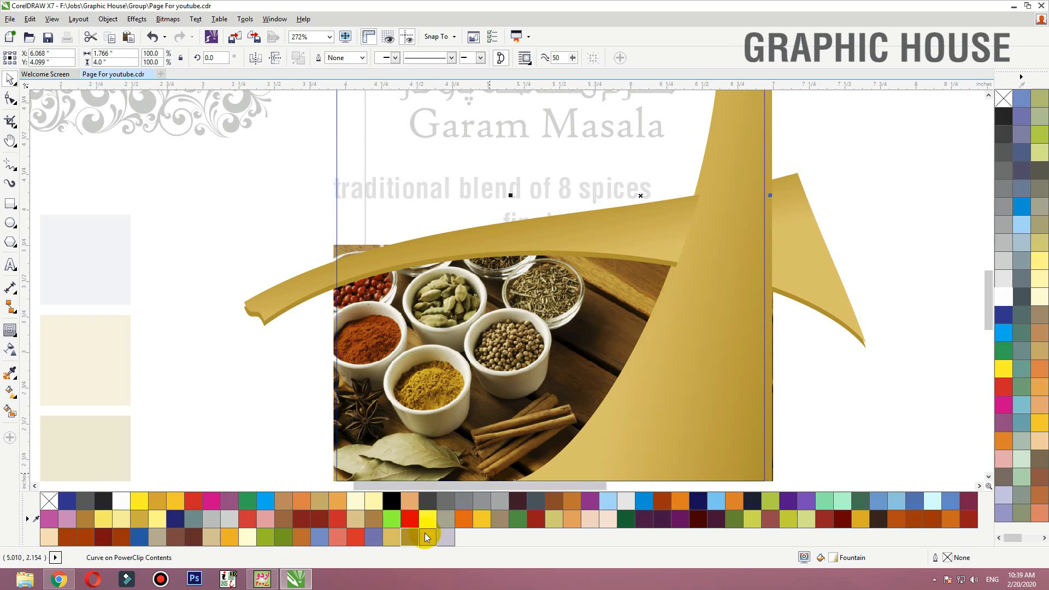
click(205, 313)
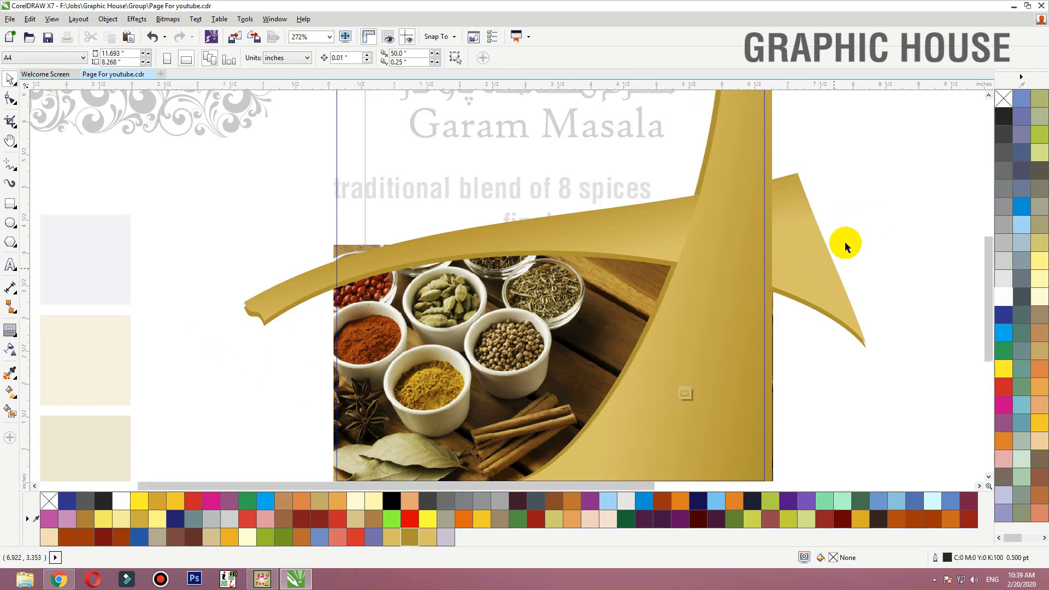
scroll(845, 241, down, 4)
drag(854, 228, 819, 293)
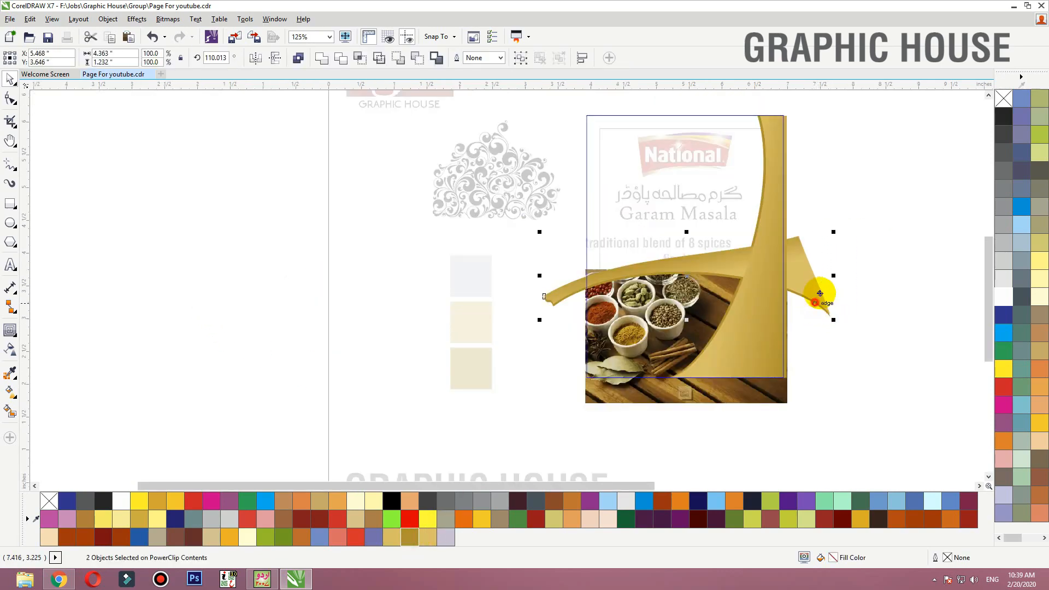
click(864, 257)
Trim the spice photo's upper-left corner with the Shape tool so it stays below the gold band, then finish editing the PowerClip
scroll(573, 371, up, 3)
click(467, 322)
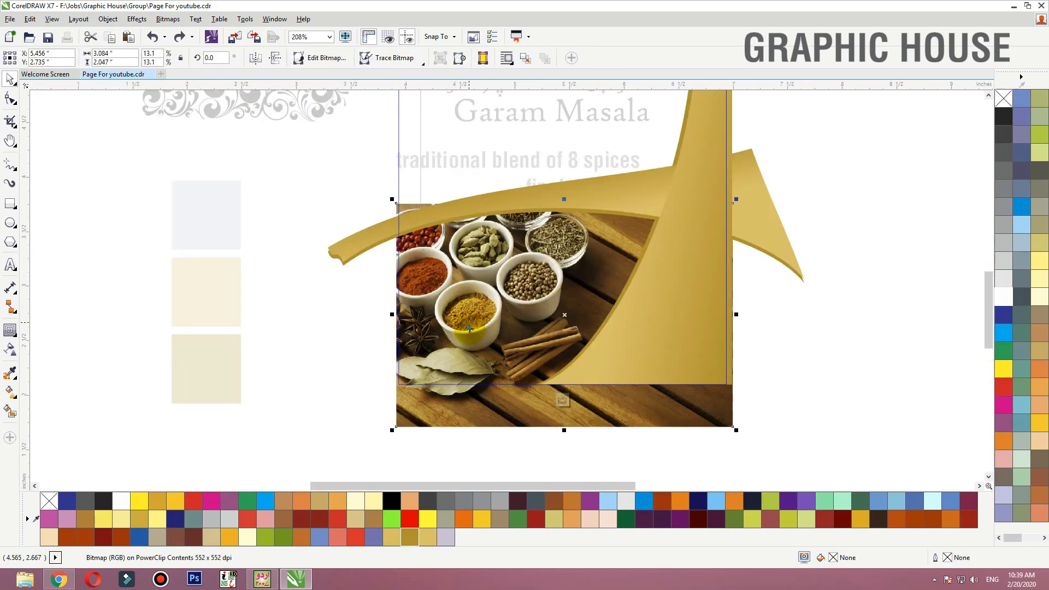
click(12, 101)
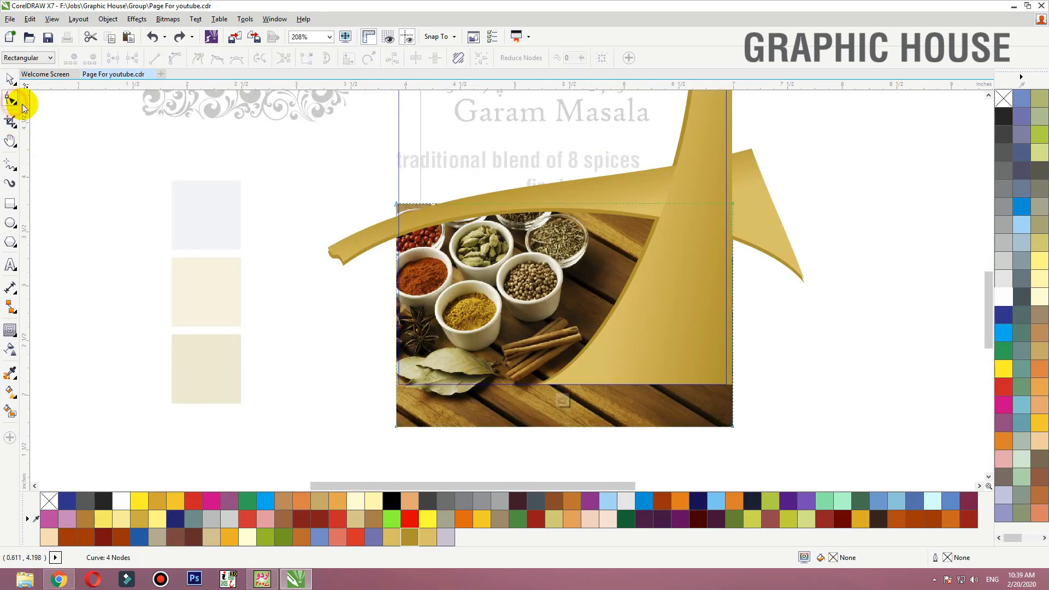
click(395, 226)
double_click(452, 204)
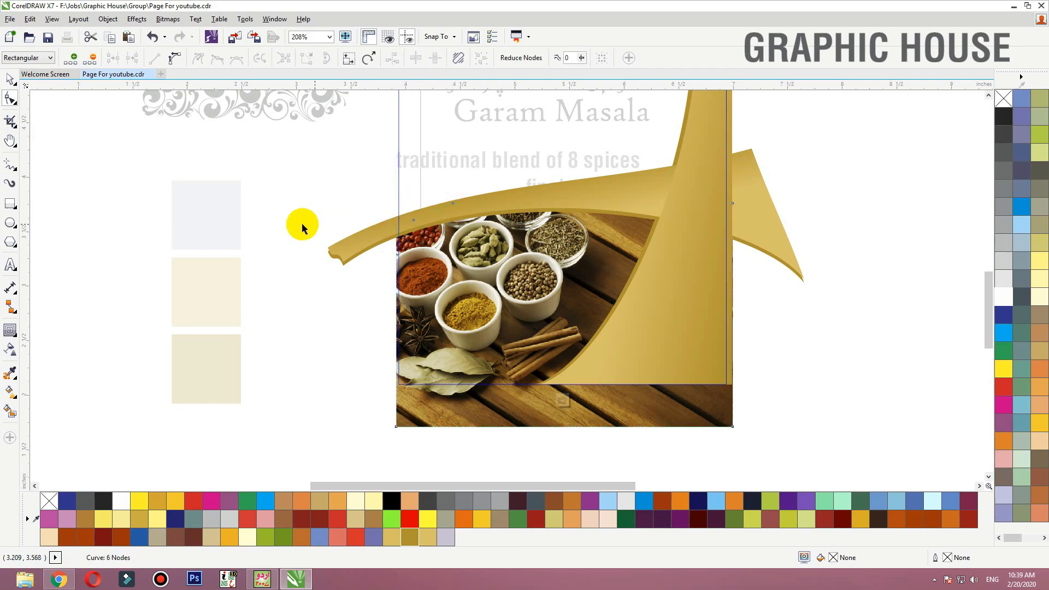
key(space)
ctrl+click(276, 220)
scroll(276, 220, down, 1)
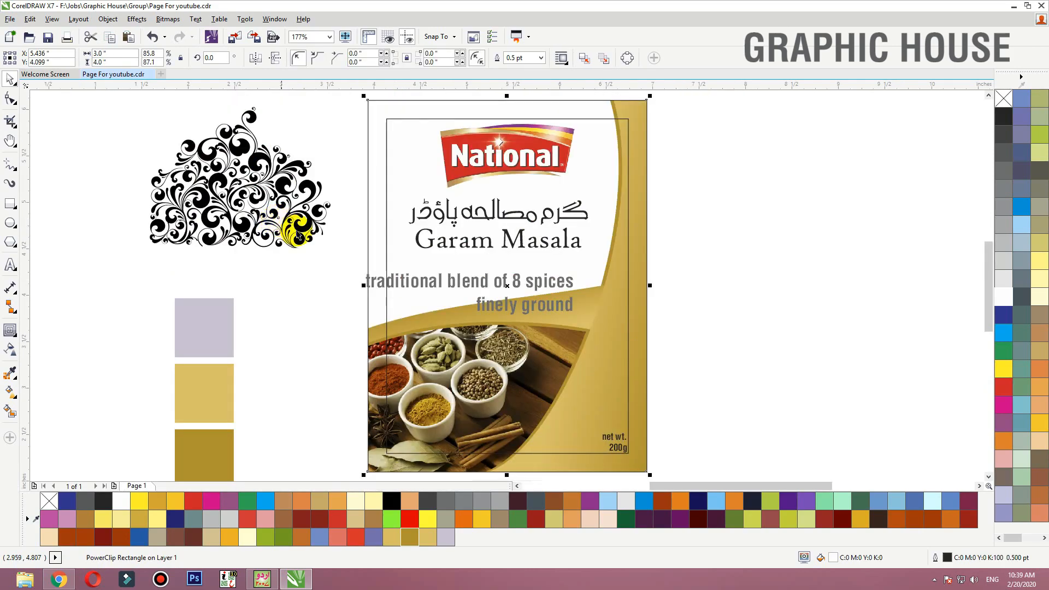
Inside the PowerClip, add a slightly lower white copy of the horizontal band behind it as a thin strip above the photo
drag(720, 238, 266, 457)
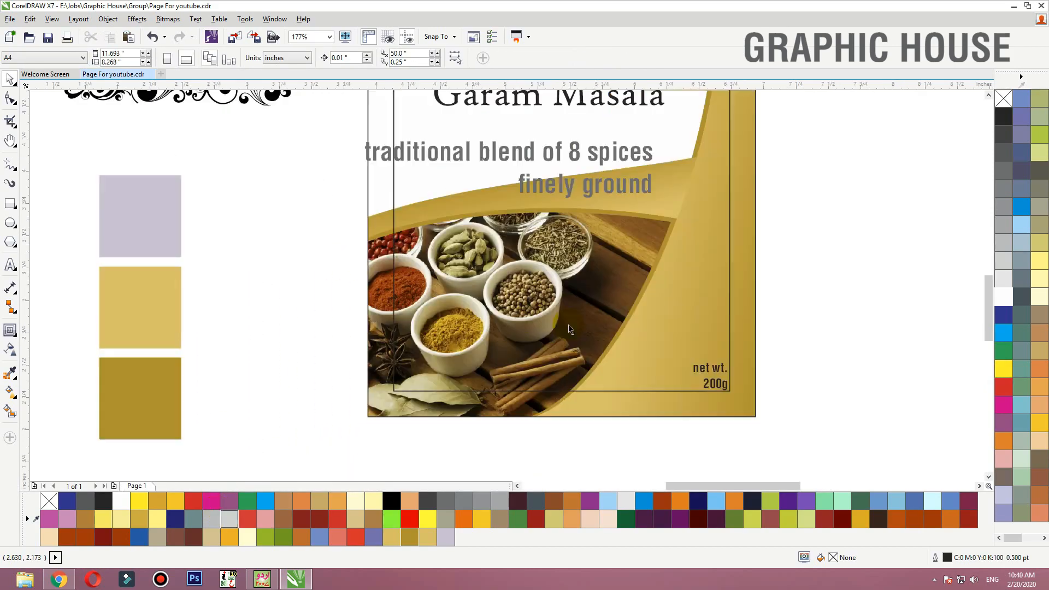
ctrl+click(380, 235)
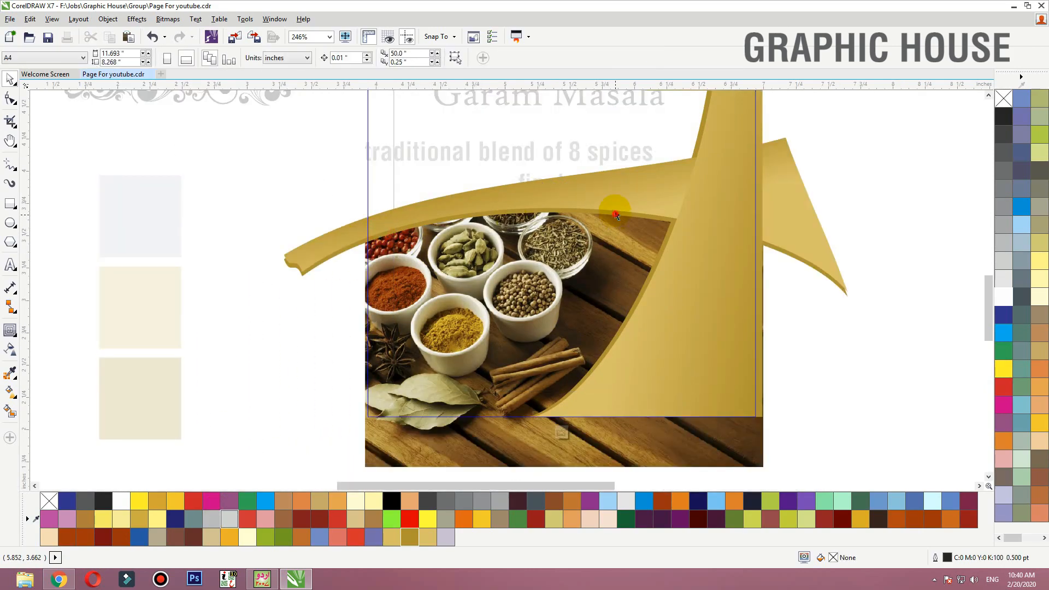
drag(653, 217, 615, 200)
key(ctrl+z)
click(865, 203)
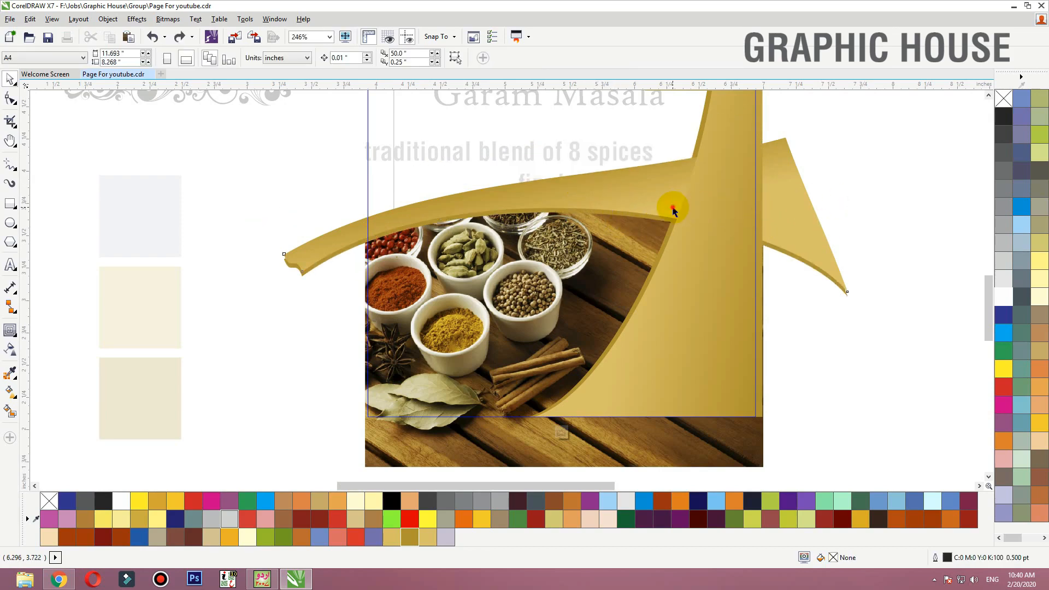
click(670, 204)
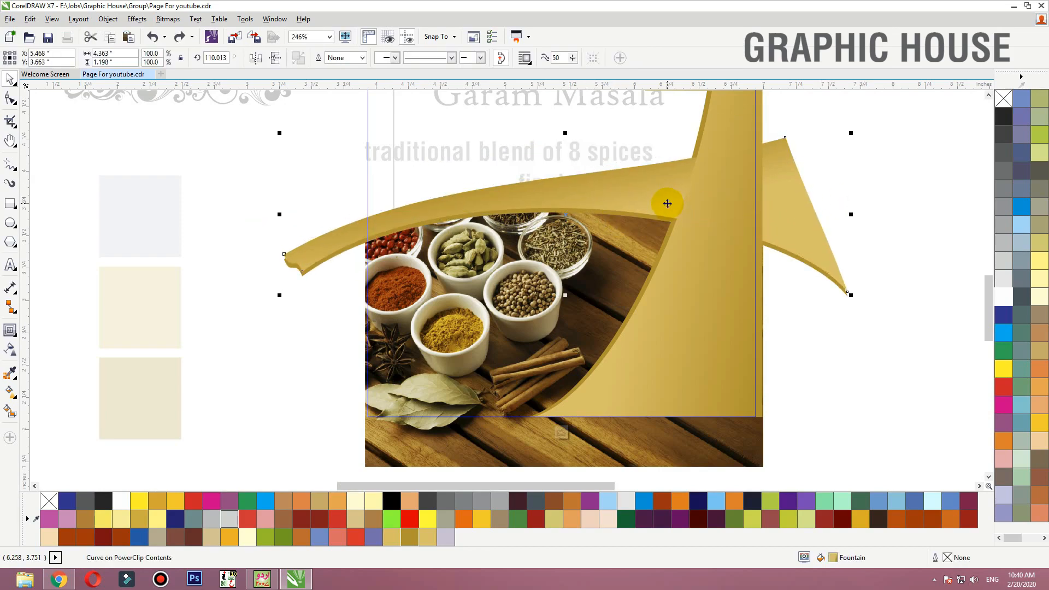
drag(660, 222, 660, 229)
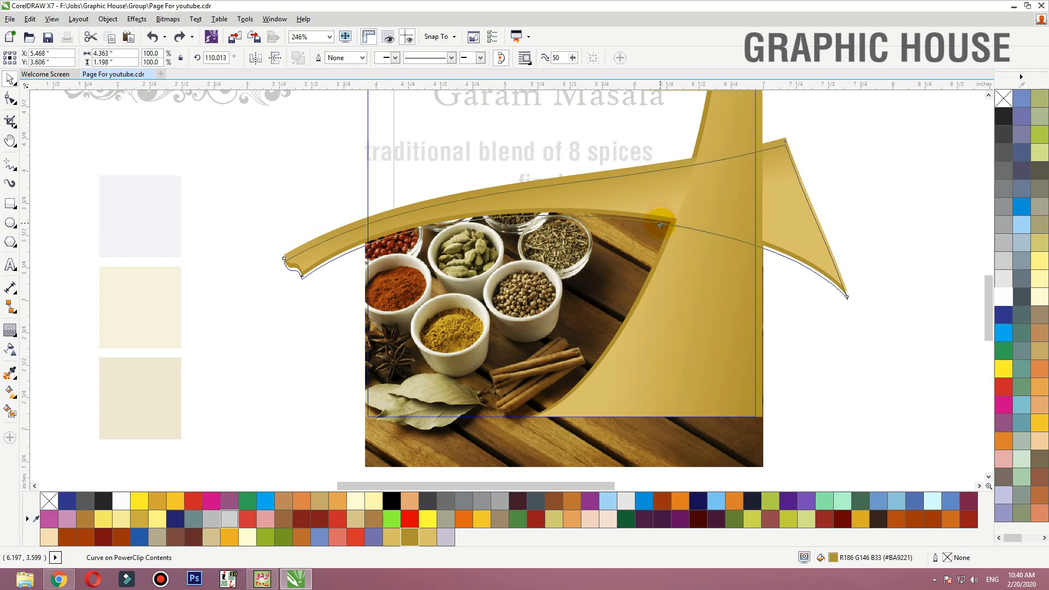
click(1040, 295)
click(1010, 302)
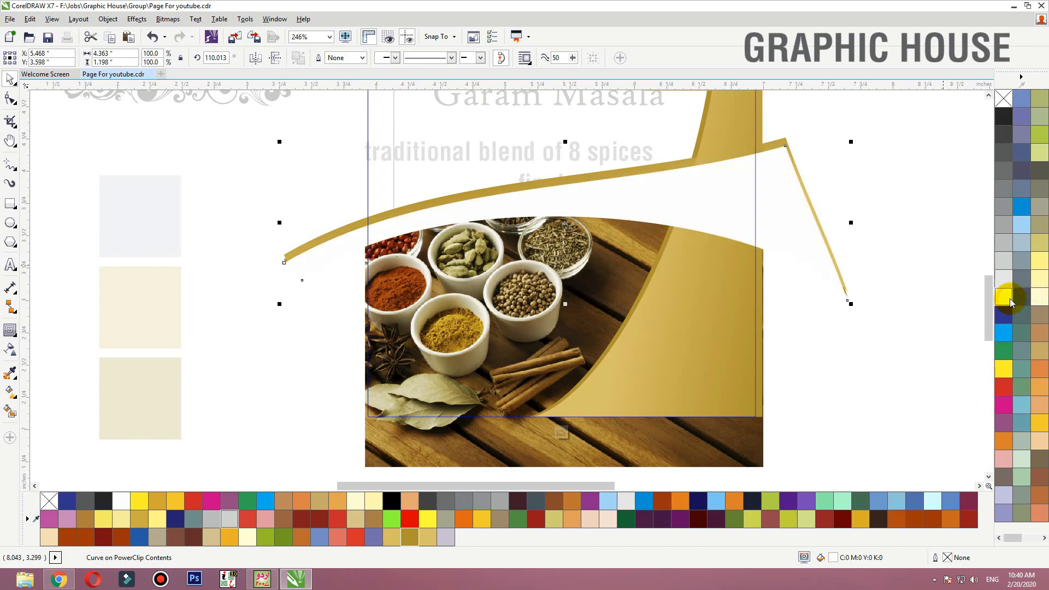
click(861, 136)
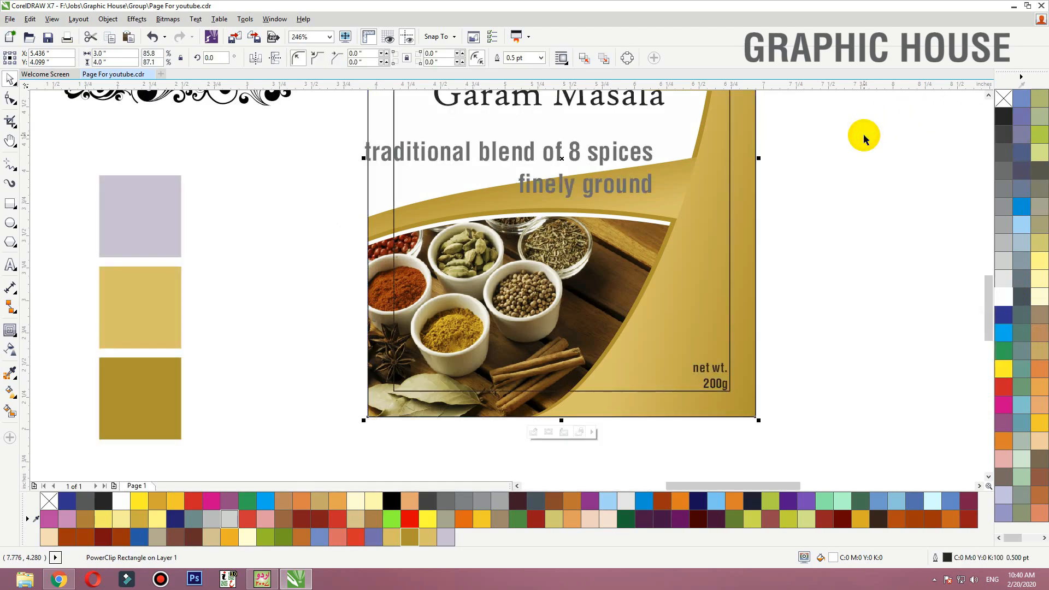
click(516, 268)
key(shift+F2)
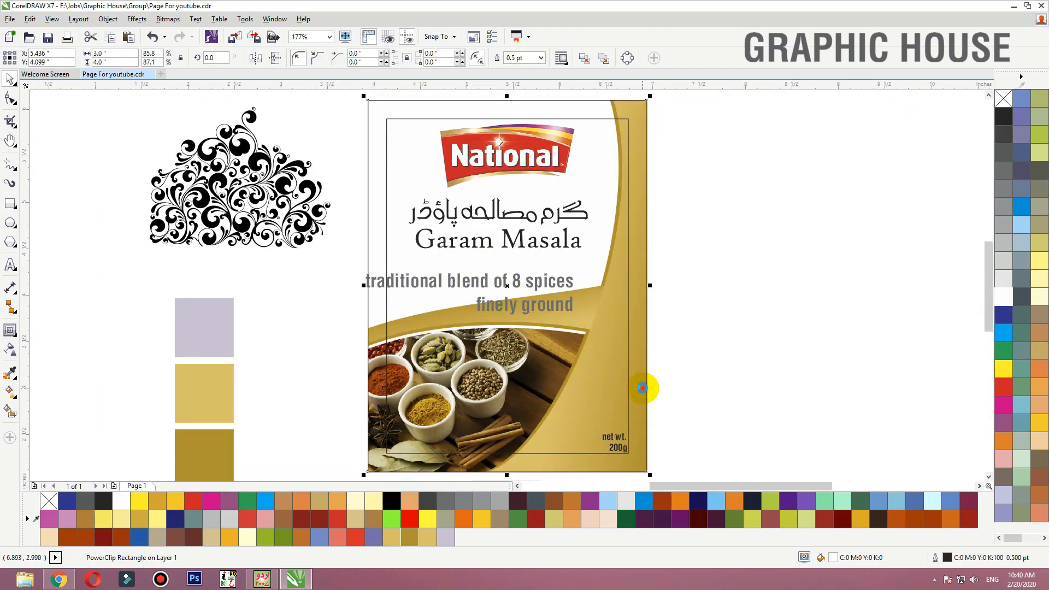
Inside the PowerClip, stretch the horizontal gold band's gradient diagonally from beyond its upper-right end to beyond its lower-left end, then finish editing
ctrl+click(642, 388)
drag(537, 327, 547, 309)
key(ctrl+z)
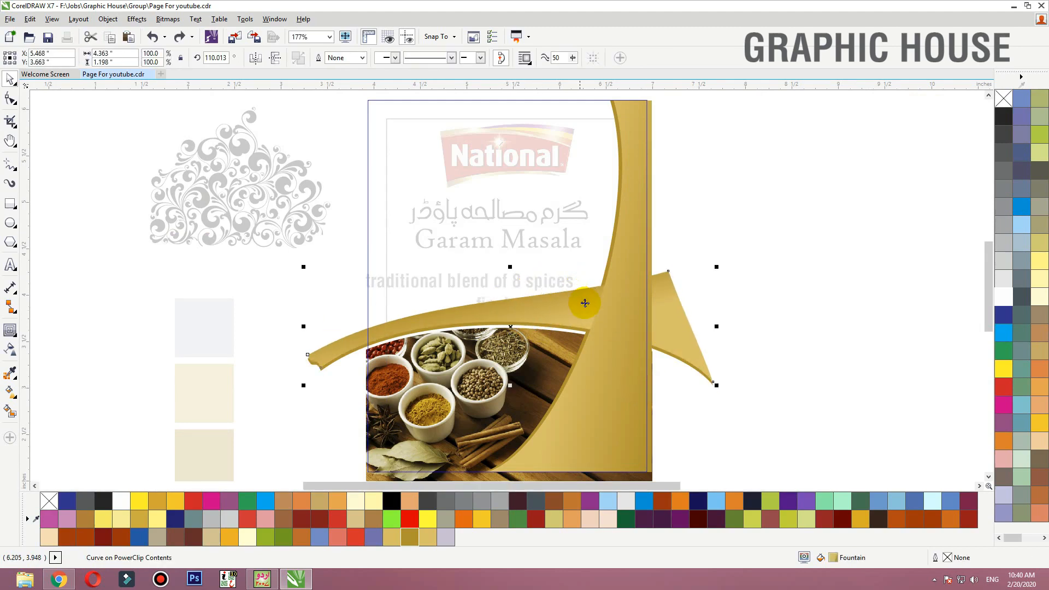
key(g)
drag(727, 228, 274, 386)
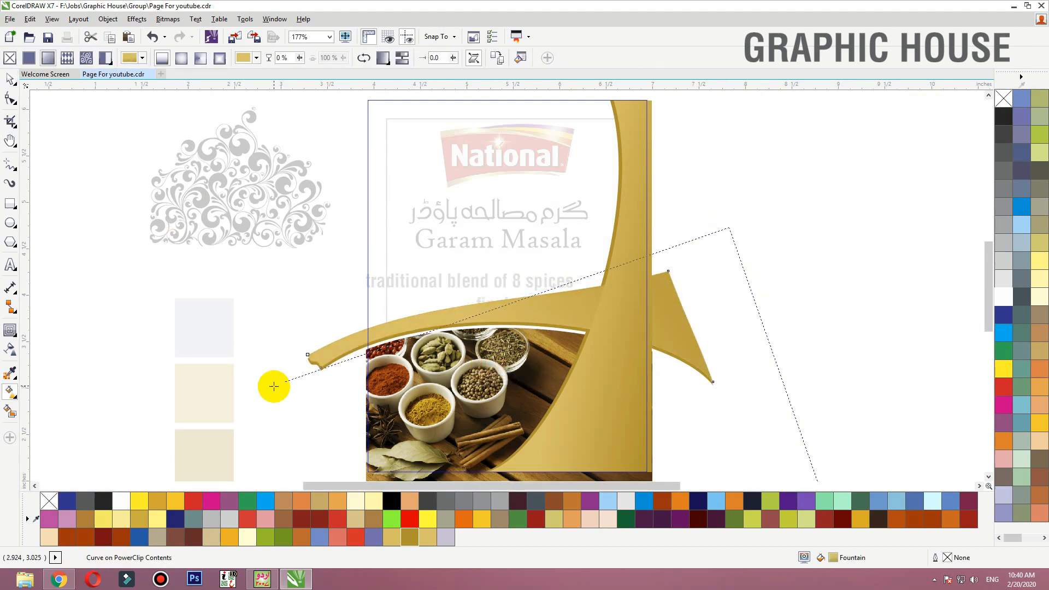
key(space)
ctrl+click(766, 242)
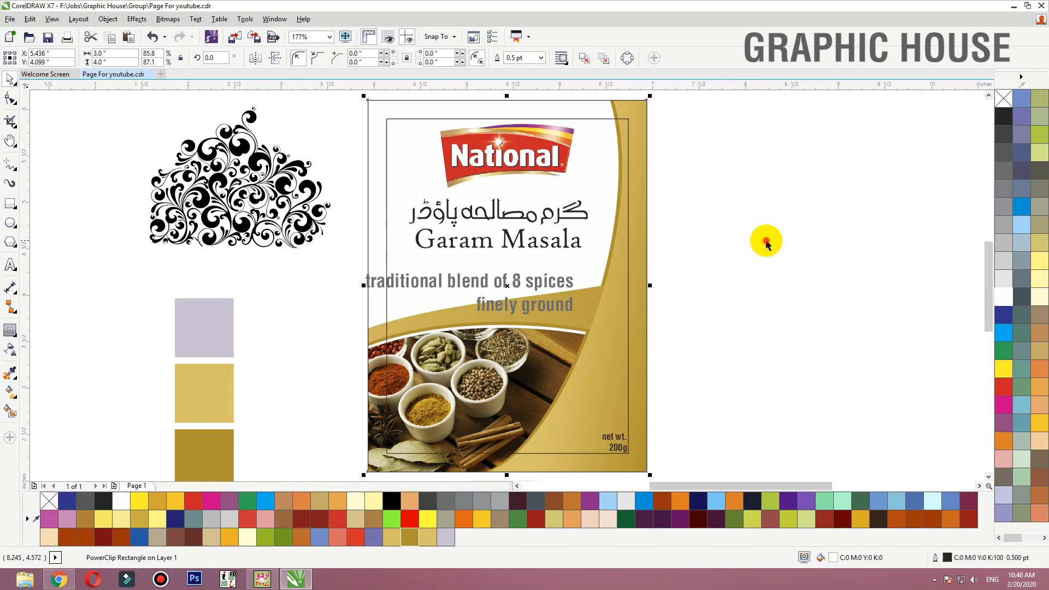
click(766, 241)
click(637, 335)
click(670, 253)
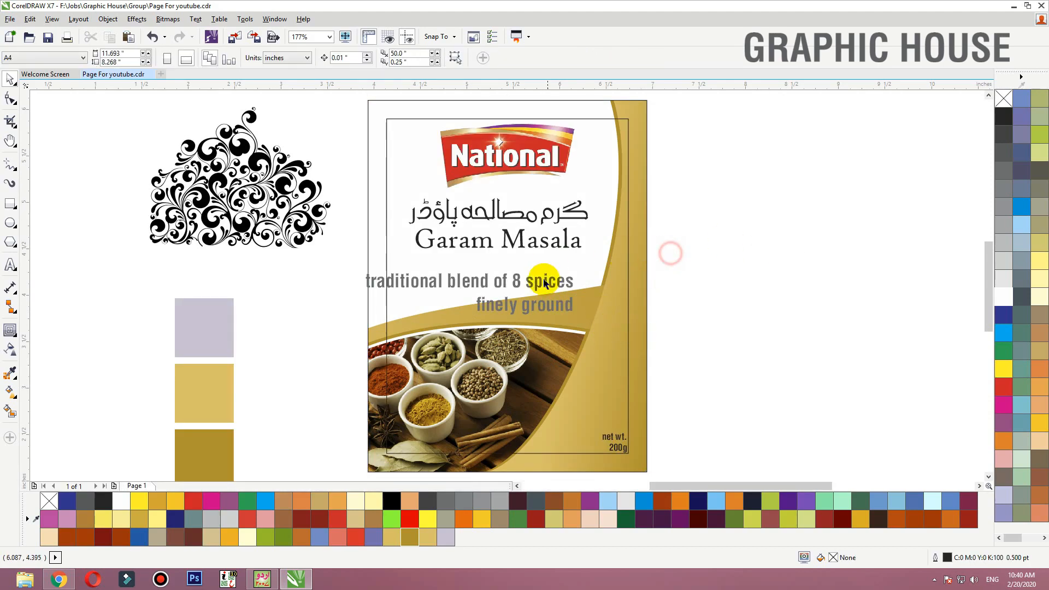
Set both tagline texts, "traditional blend of 8 spices" and "finely ground", in the High Tower Text font
click(545, 283)
click(538, 306)
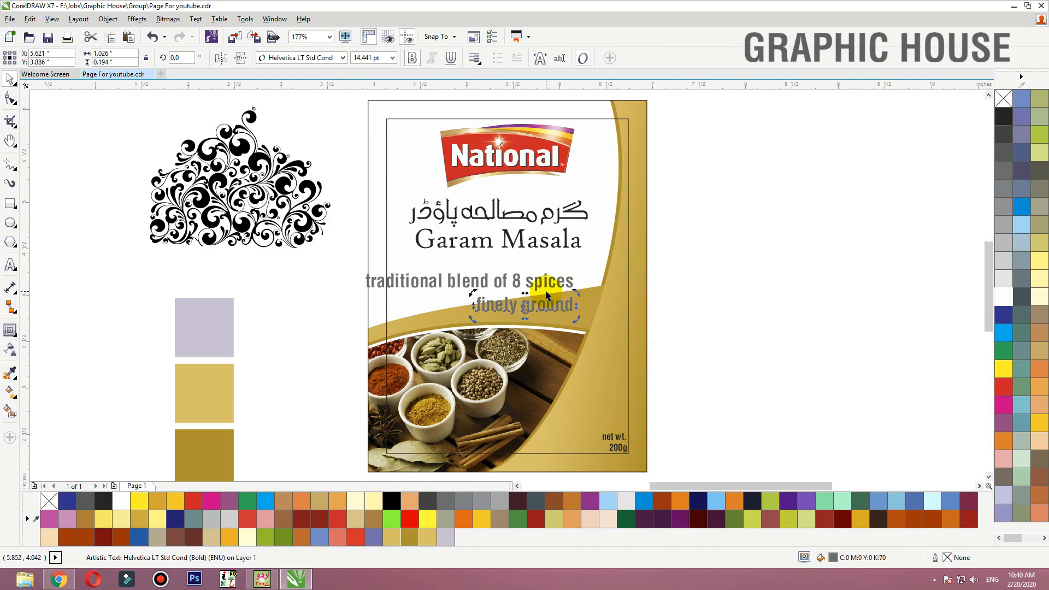
shift+click(548, 286)
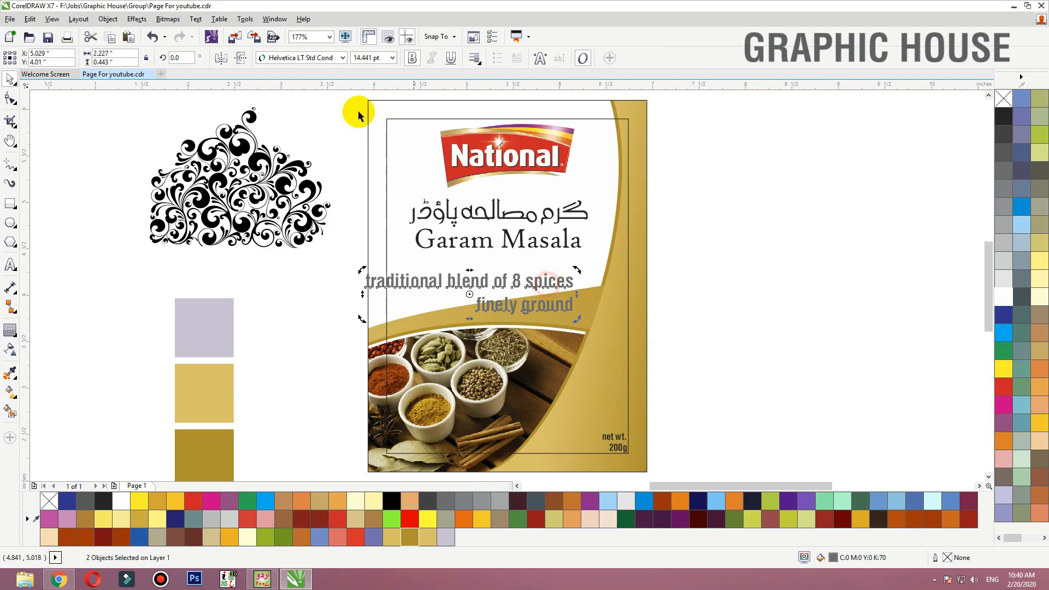
click(320, 59)
click(319, 100)
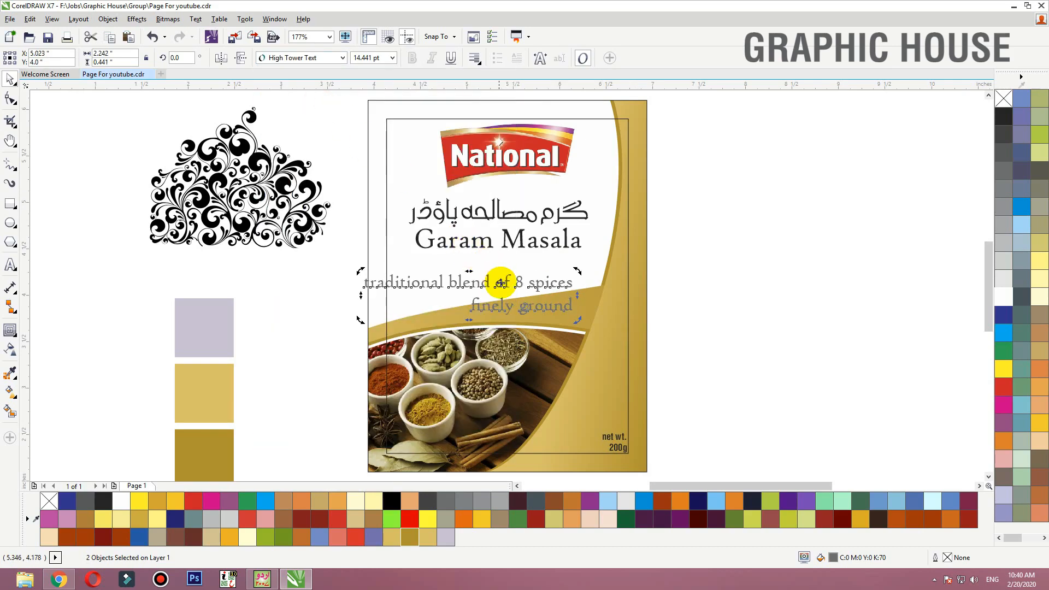
Fill both tagline texts green (C100 M0 Y100 K0) and scale them down to about 9.5 pt
click(1002, 353)
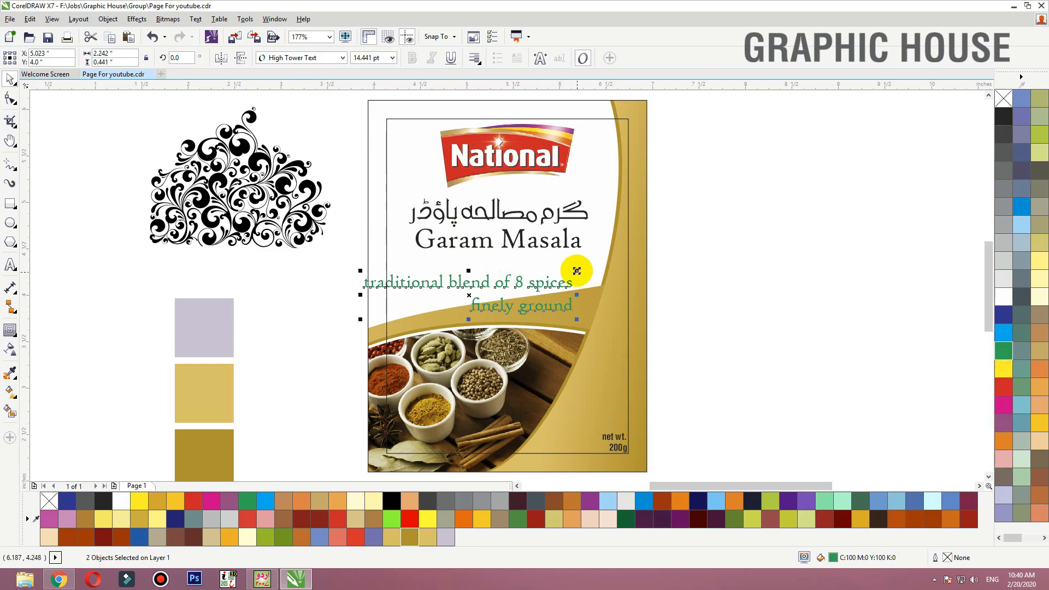
drag(577, 271, 541, 263)
click(744, 261)
Change the case of both tagline texts to Title Case
key(F2)
drag(713, 216, 312, 369)
click(459, 225)
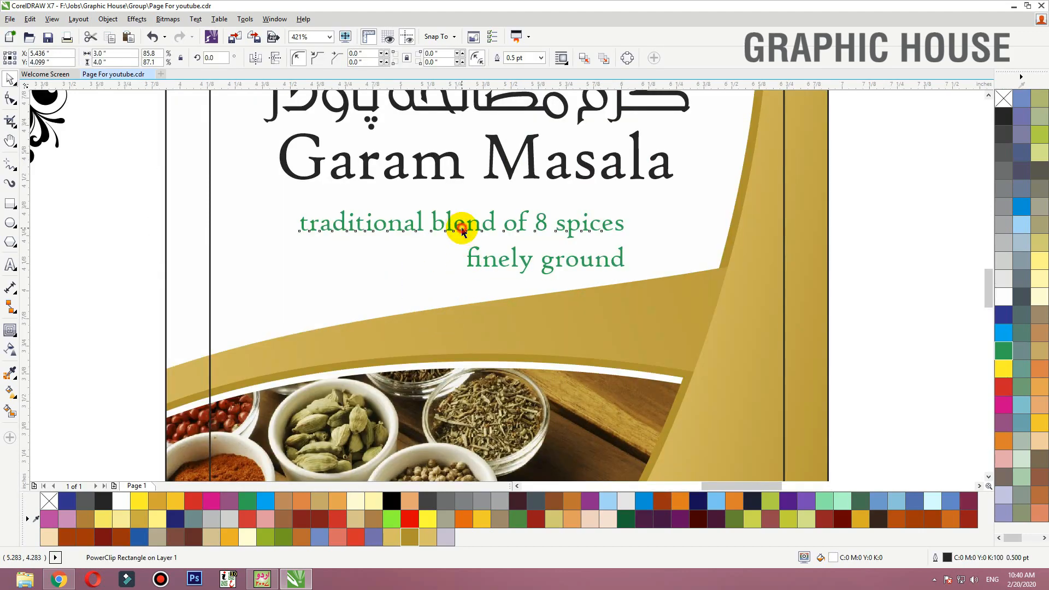
shift+click(470, 261)
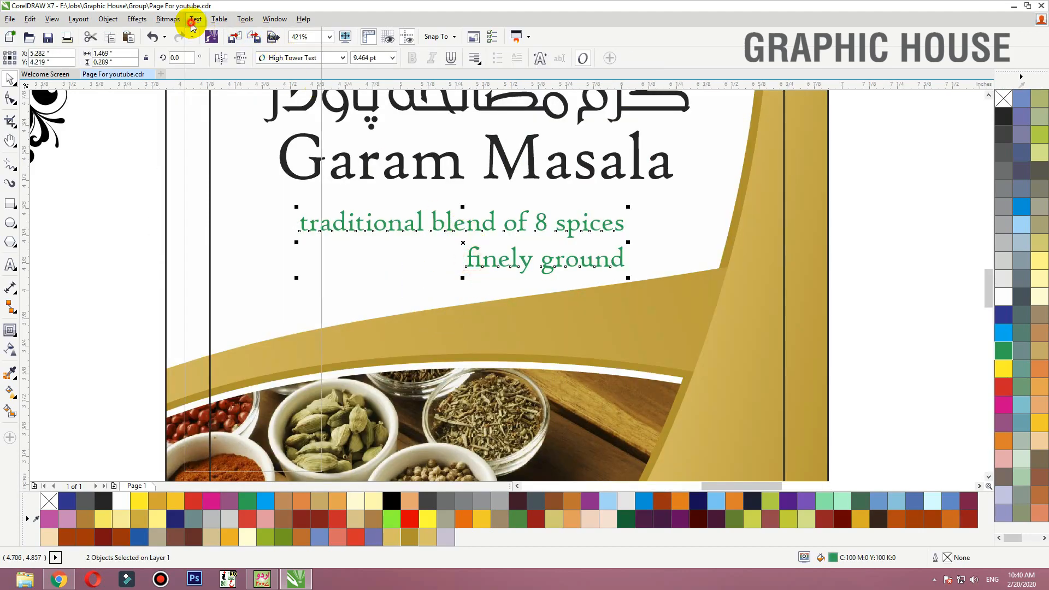
click(195, 19)
click(229, 371)
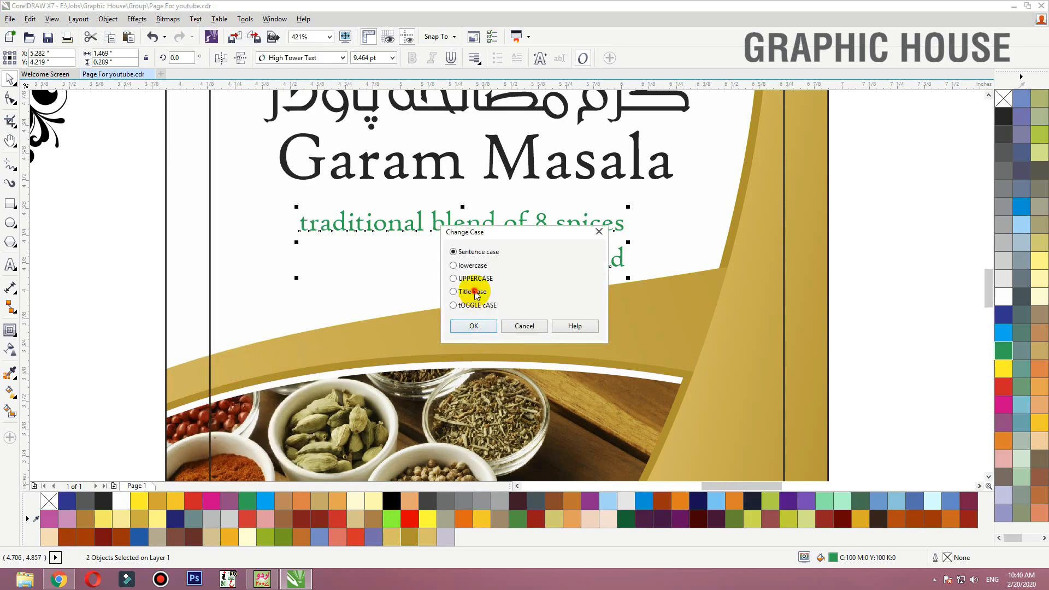
click(473, 325)
click(51, 281)
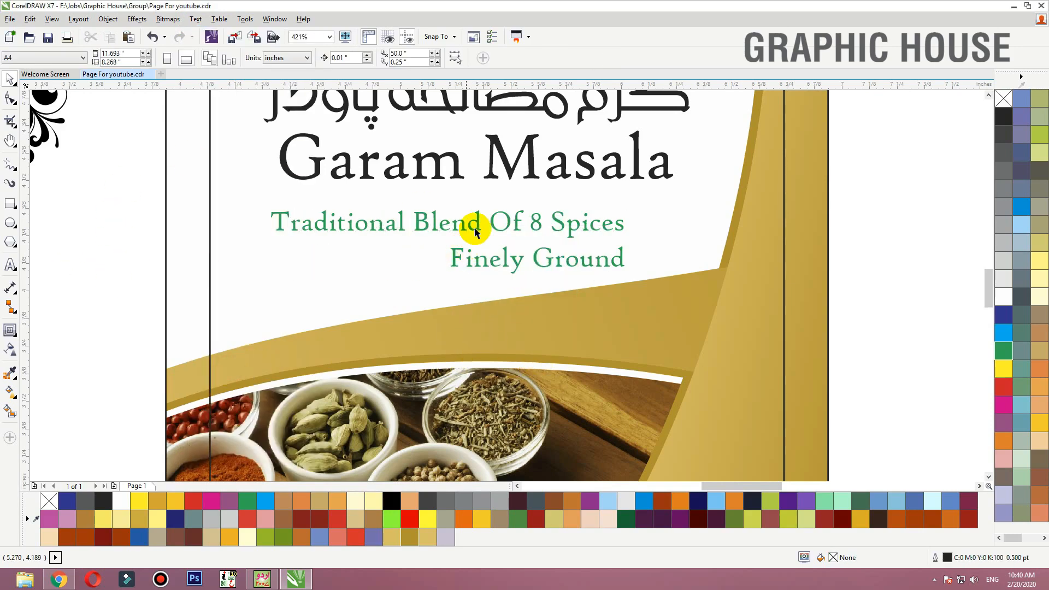
Break the upper tagline text after "Blend" and raise it clear of "Finely Ground"
double_click(477, 230)
key(Return)
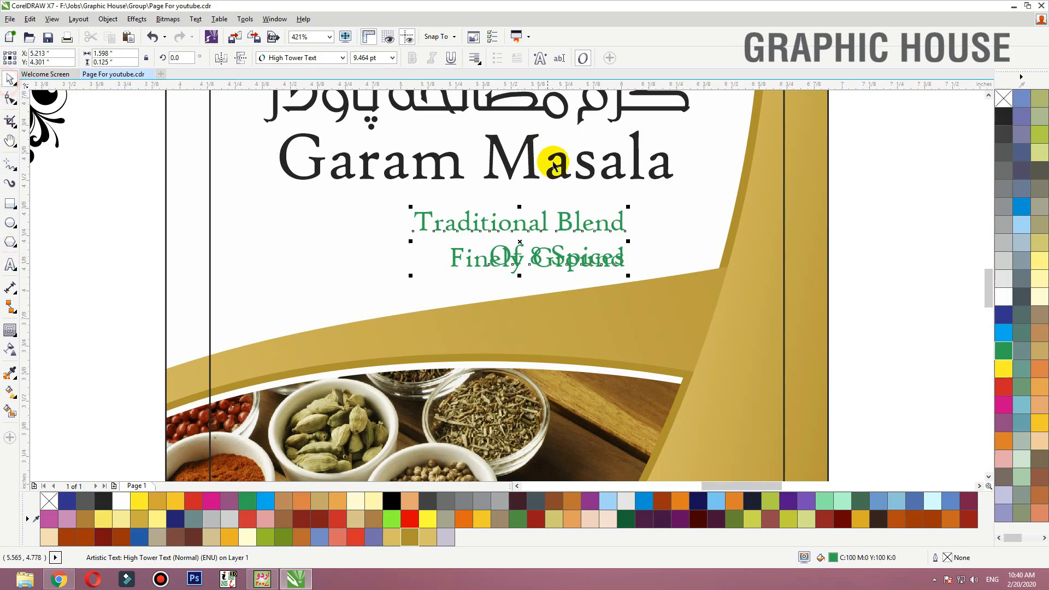
drag(480, 266, 480, 241)
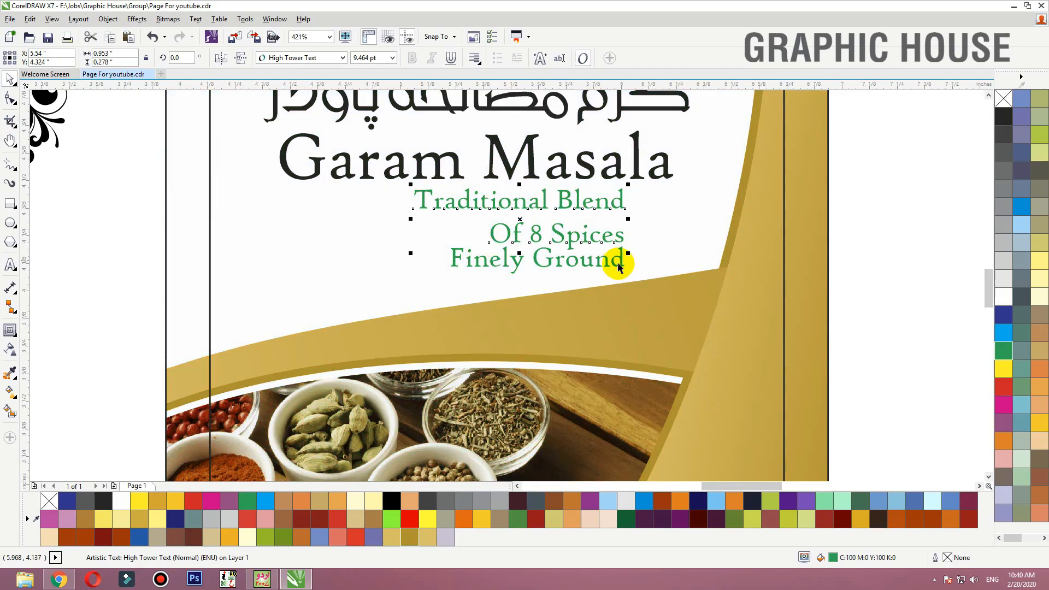
Move both tagline texts to the label's left margin and lower "Finely Ground" slightly to even the line spacing
shift+click(622, 262)
drag(623, 262, 439, 285)
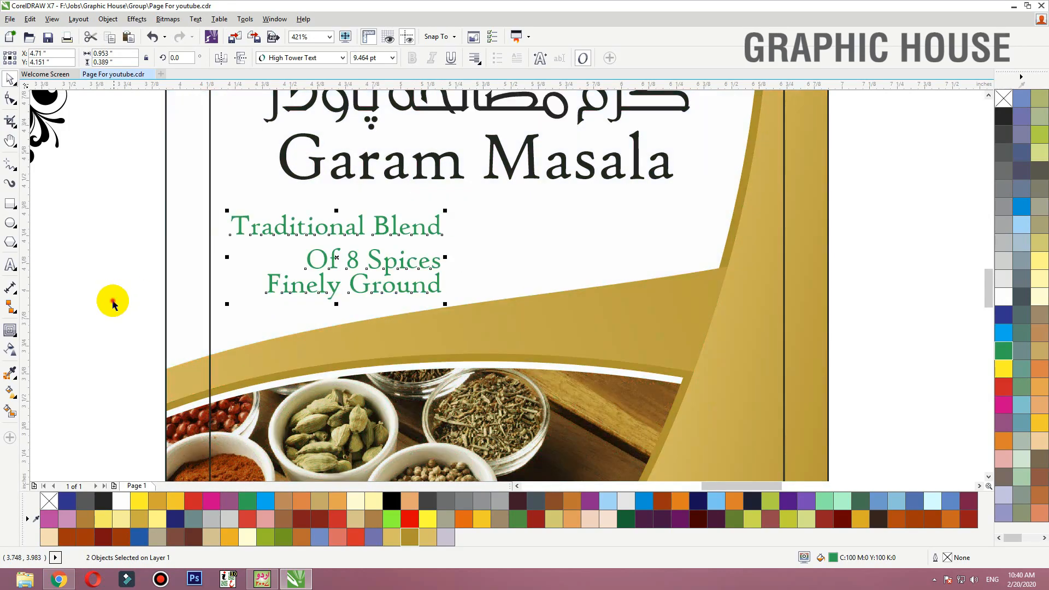
drag(75, 355, 459, 257)
key(Down)
key(Down)
Nudge the whole tagline slightly down and left, between the English title and the gold band
drag(90, 352, 484, 201)
key(Down)
key(Down)
key(Down)
key(Down)
key(Down)
key(Left)
key(Left)
key(Left)
key(Left)
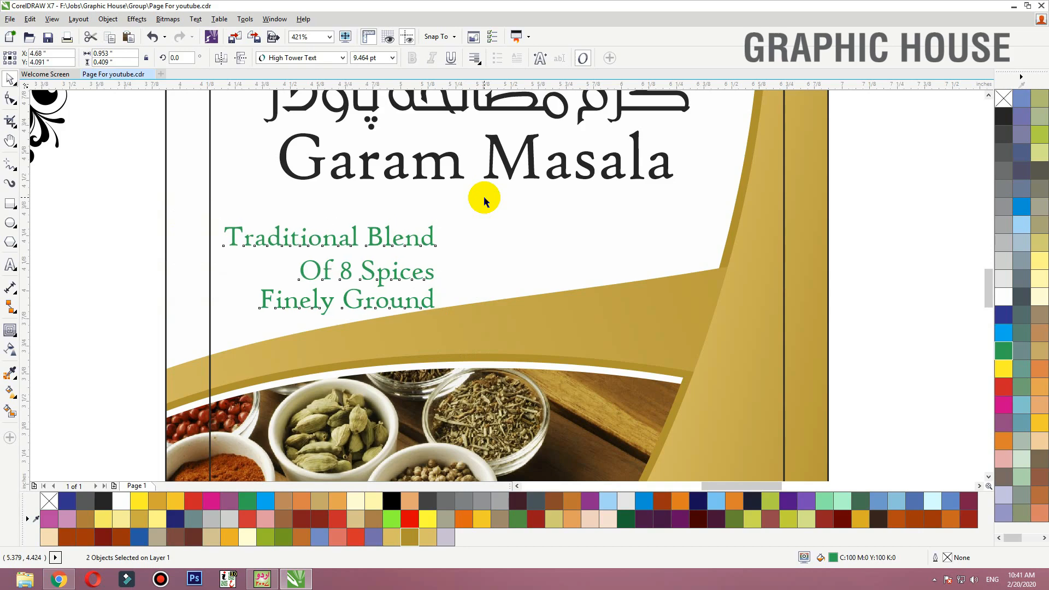
key(Up)
key(Up)
Change "Of" to lowercase "of" in the tagline's second line
drag(175, 249, 174, 249)
click(175, 250)
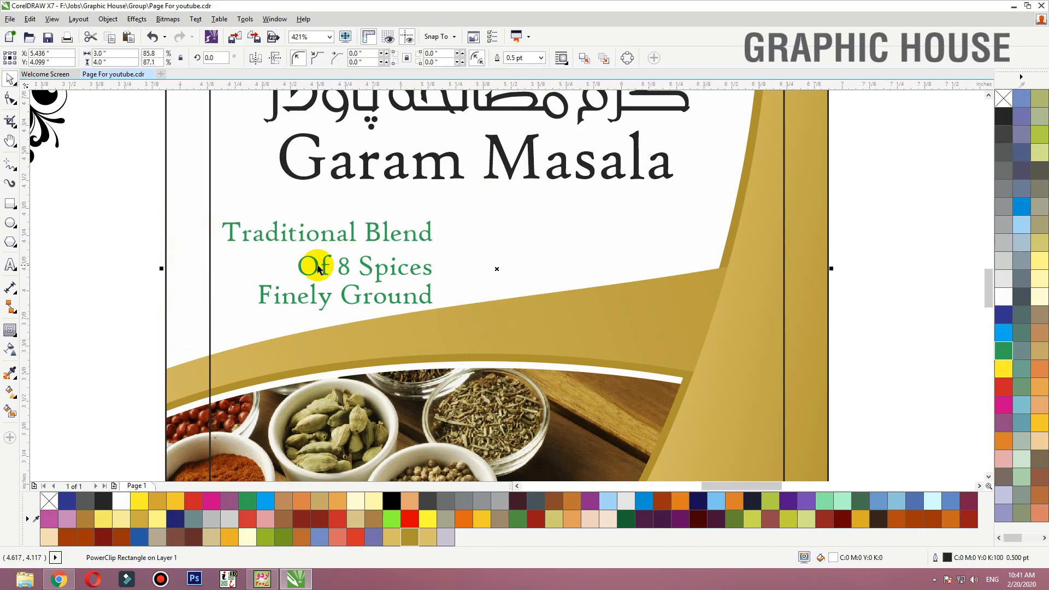
double_click(317, 267)
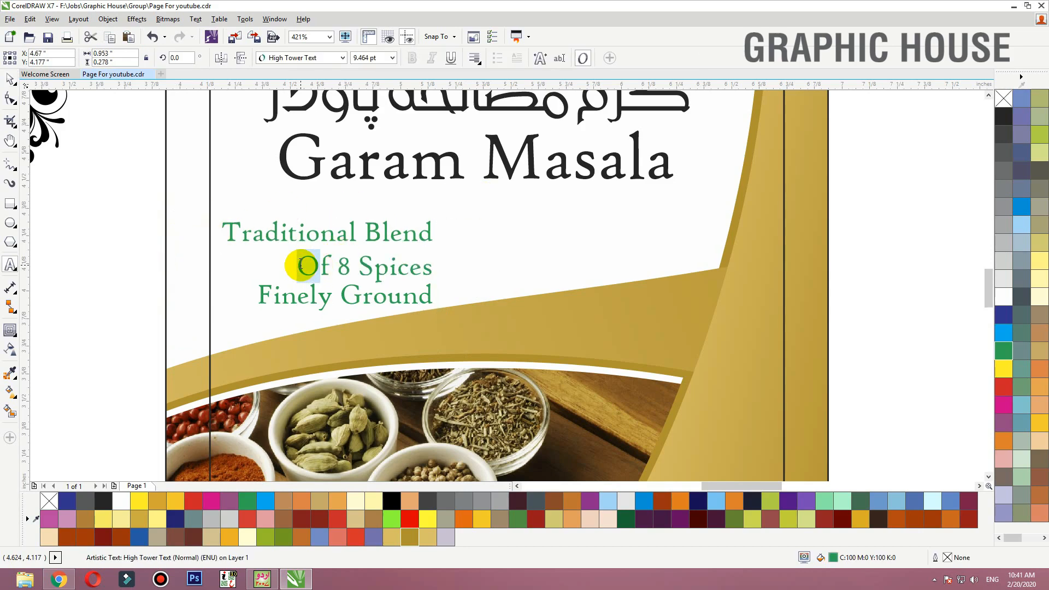
click(49, 214)
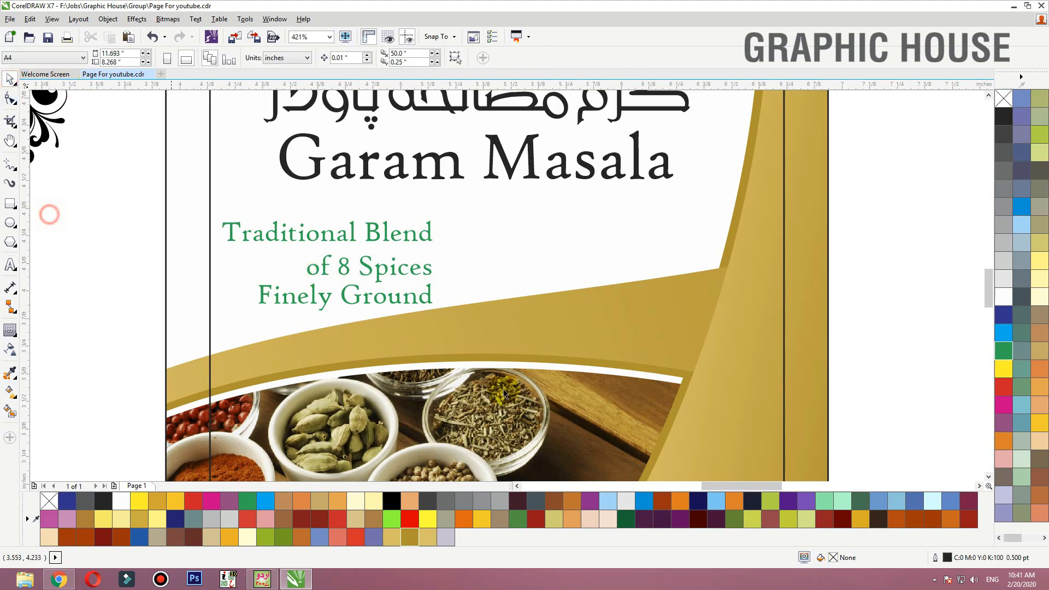
Enlarge the Urdu title to about 22.6 pt and shift both the Urdu and English titles slightly down
scroll(521, 397, down, 2)
key(F2)
drag(648, 272, 274, 415)
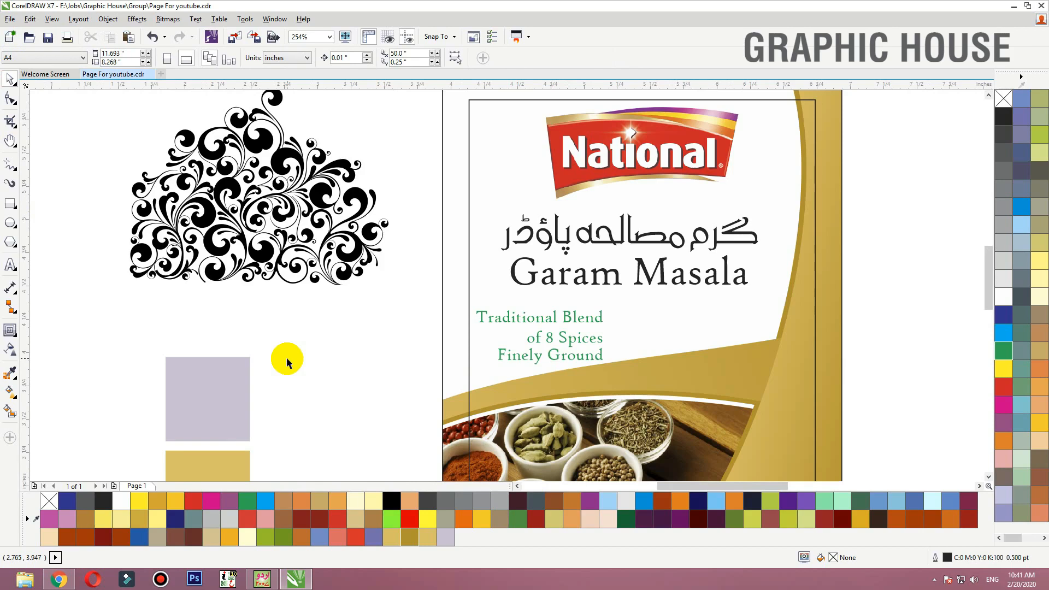
click(743, 245)
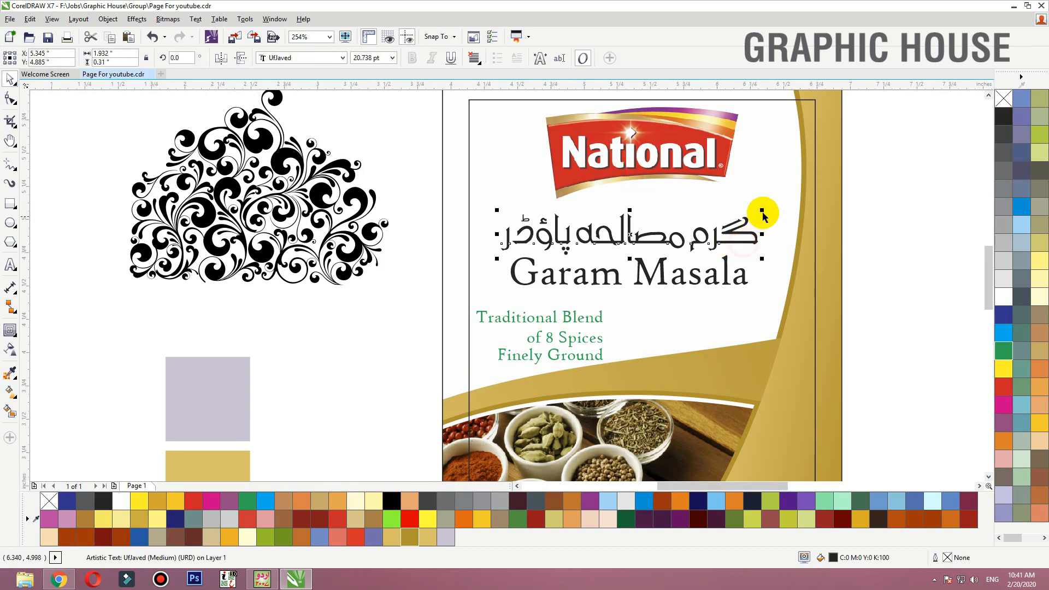
drag(769, 208, 773, 207)
shift+click(725, 268)
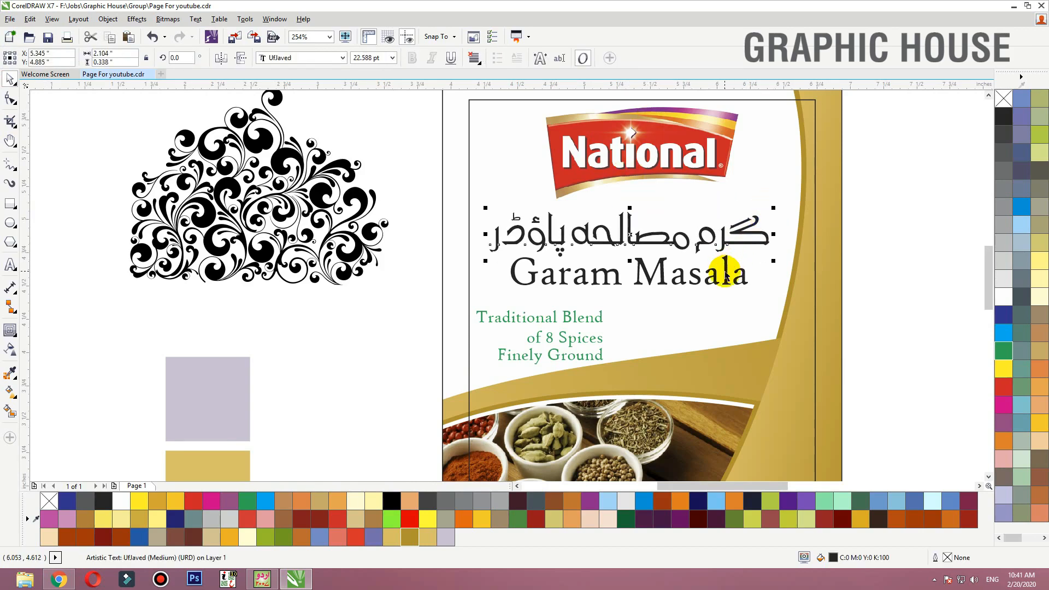
drag(726, 267, 727, 272)
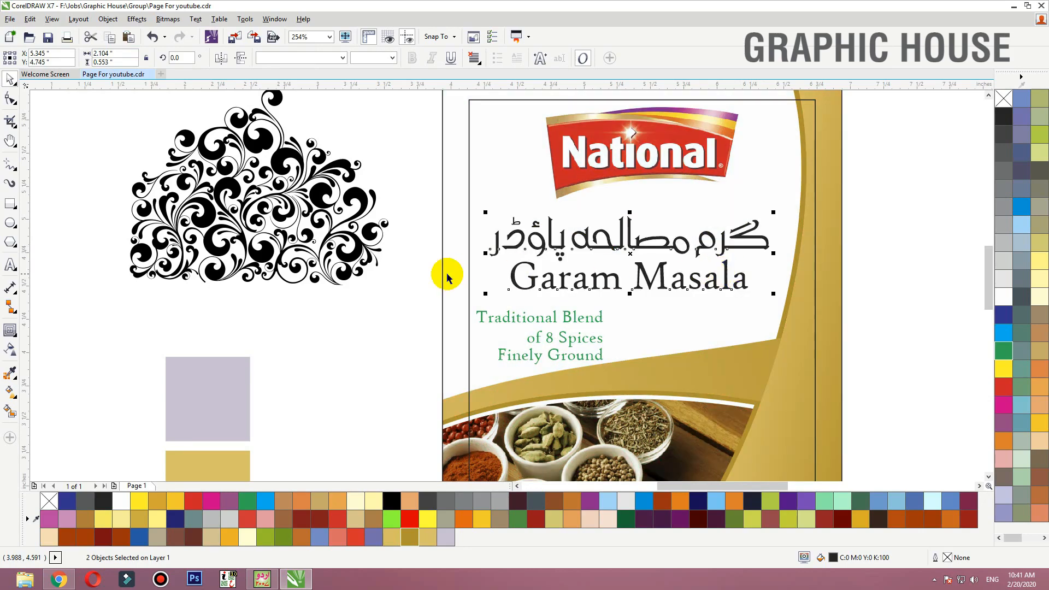
Fill the label's background rectangle with the light gold sampled from the middle colour swatch (#E5C266)
scroll(372, 273, down, 1)
click(595, 185)
key(shift+F2)
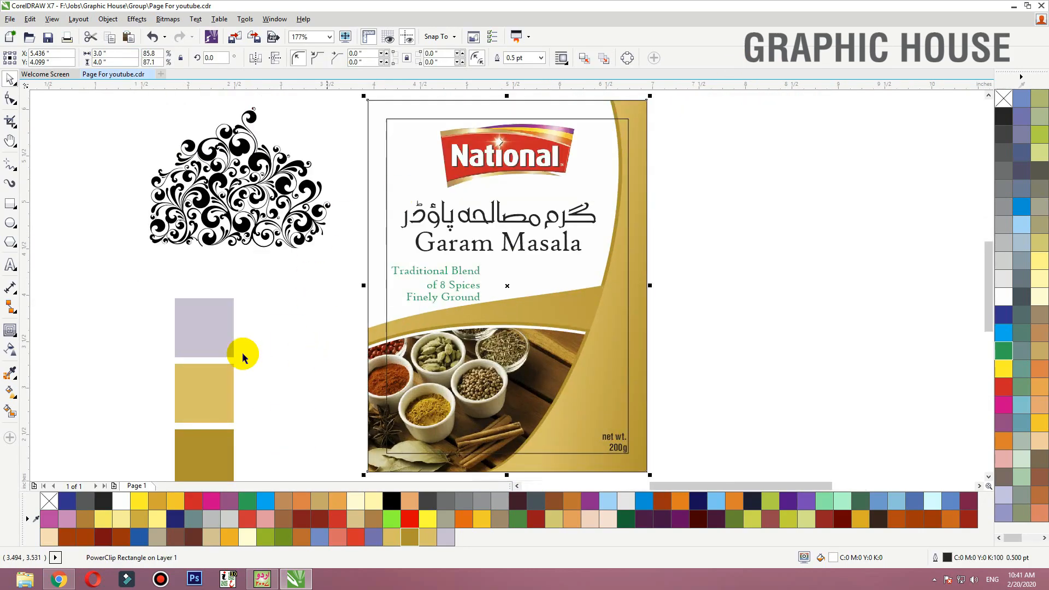
click(215, 382)
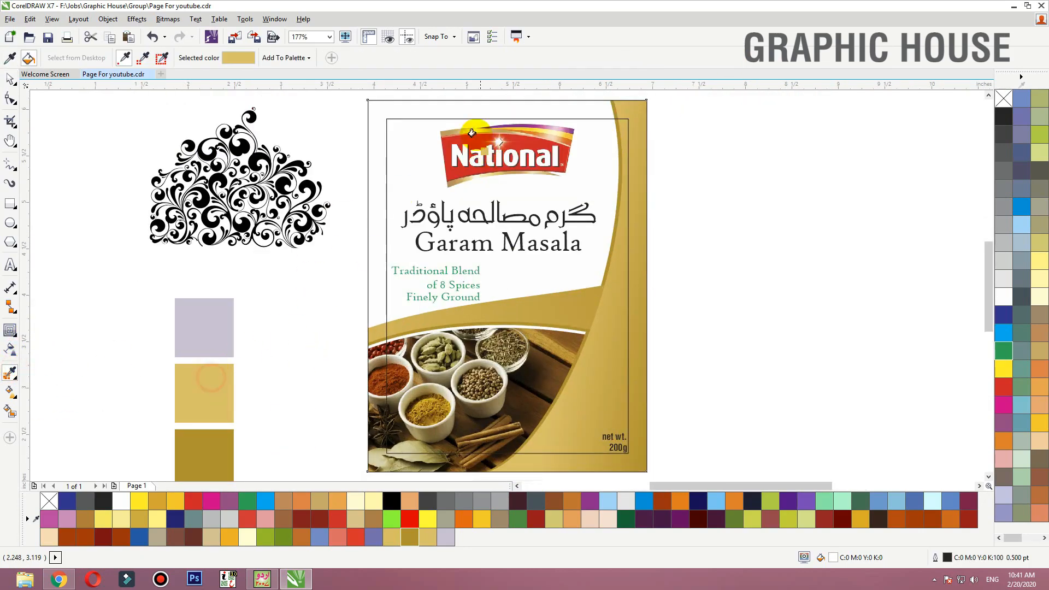
click(476, 108)
key(F3)
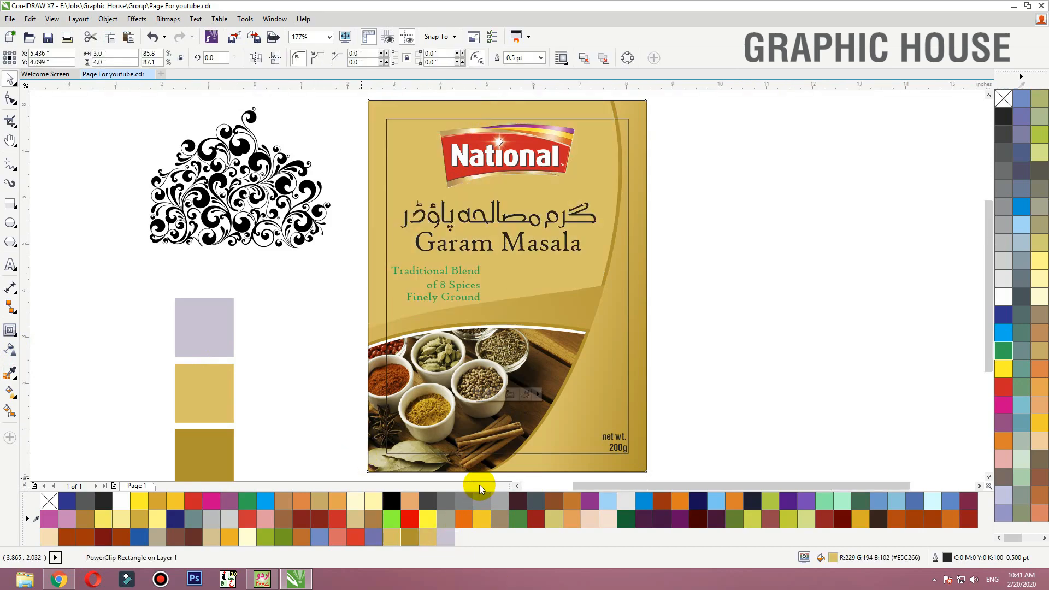
Give the label background a vertical linear gradient from light gold above its top edge to white near the gold band
key(F2)
drag(692, 160, 275, 371)
key(g)
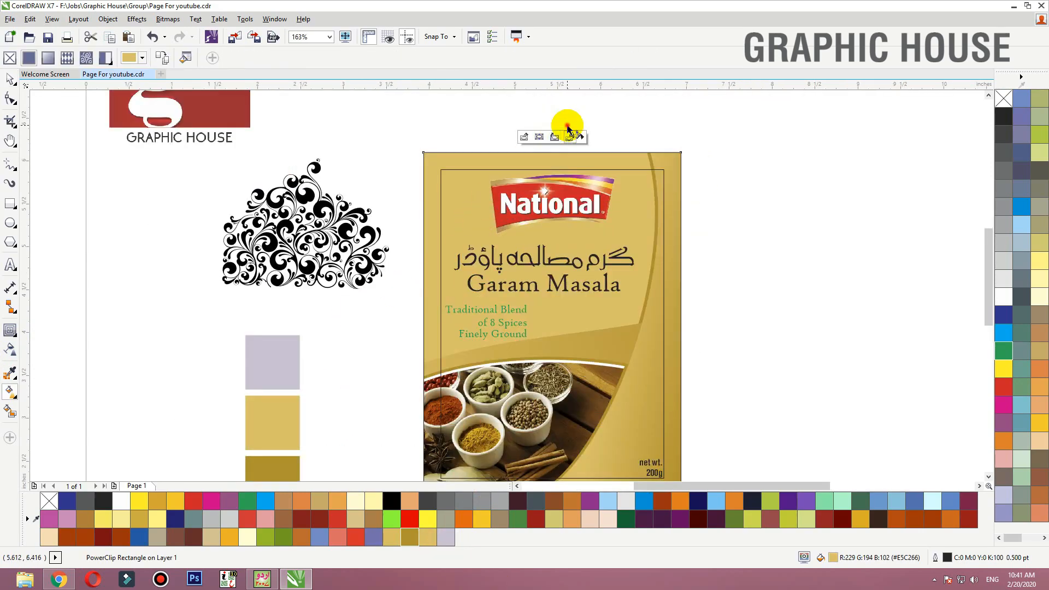
drag(568, 126, 567, 345)
drag(569, 121, 569, 88)
key(F3)
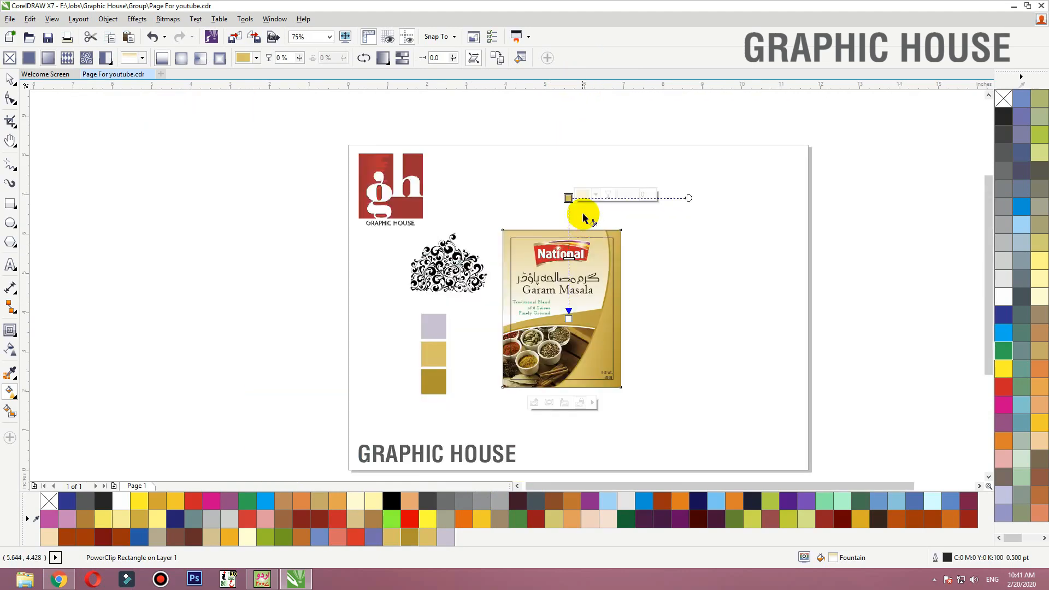
drag(569, 198, 568, 166)
key(space)
click(639, 225)
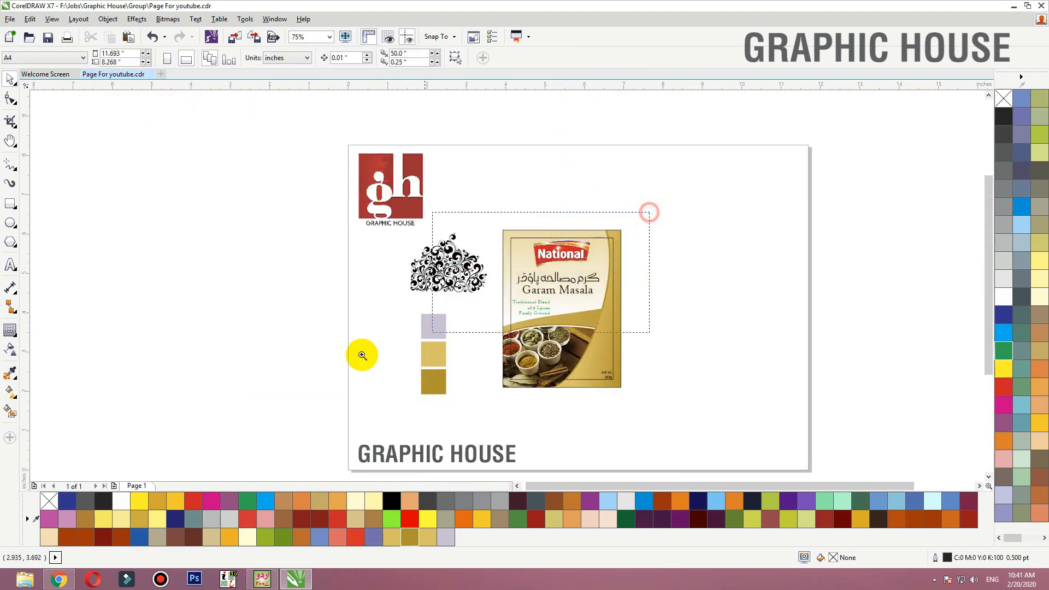
Place the swirl ornament in front of the label's upper-left corner and fill it solid dark gold (#BA9221)
scroll(382, 273, up, 3)
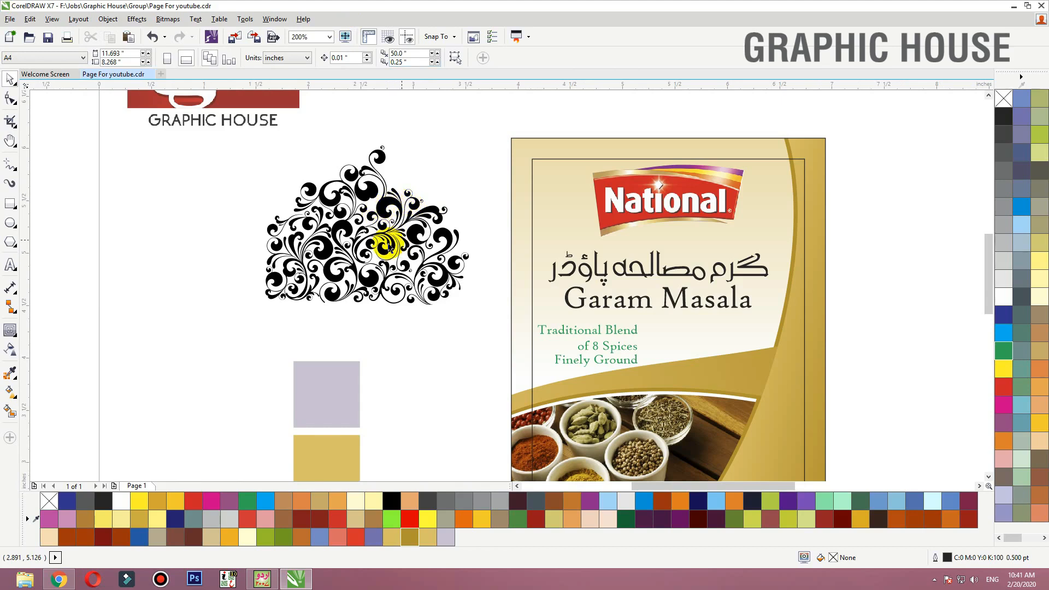
drag(389, 247, 498, 201)
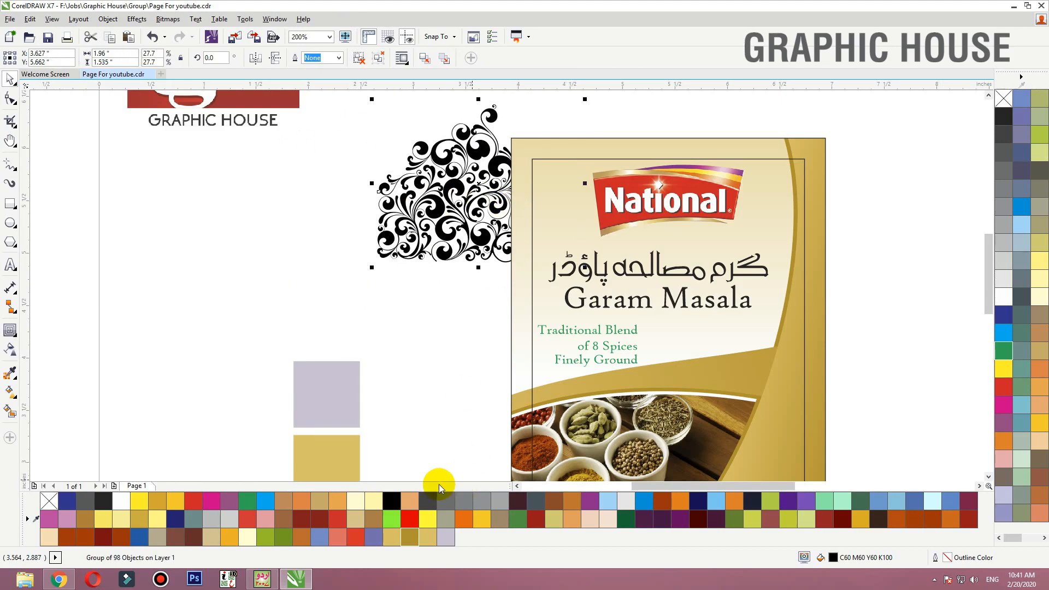
click(413, 541)
key(shift+Page_Up)
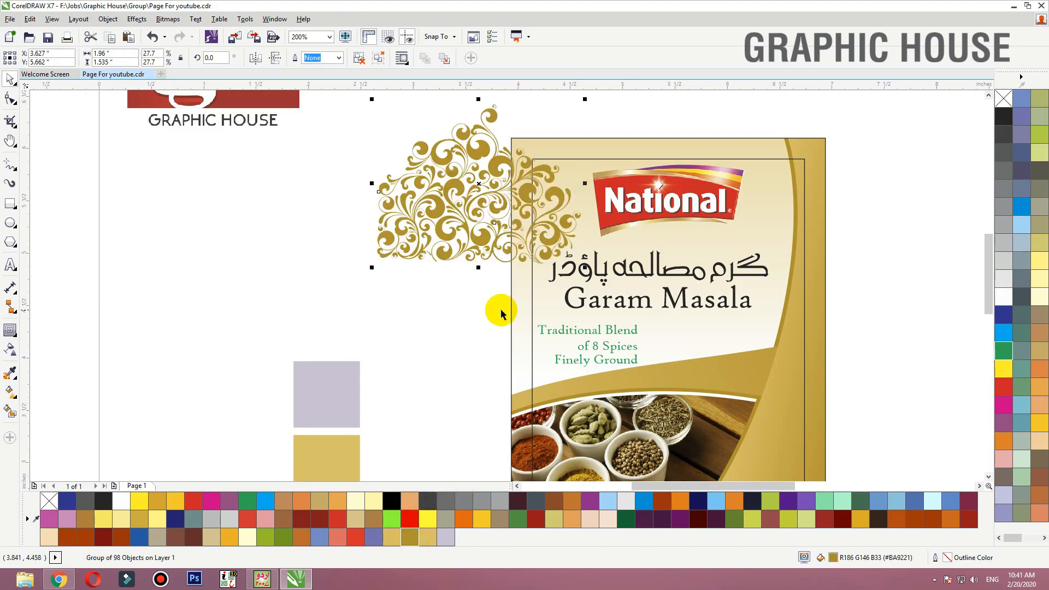
Give the swirl ornament a diagonal linear gradient from dark gold (#BA9221) at its lower left to light gold at its upper right
key(g)
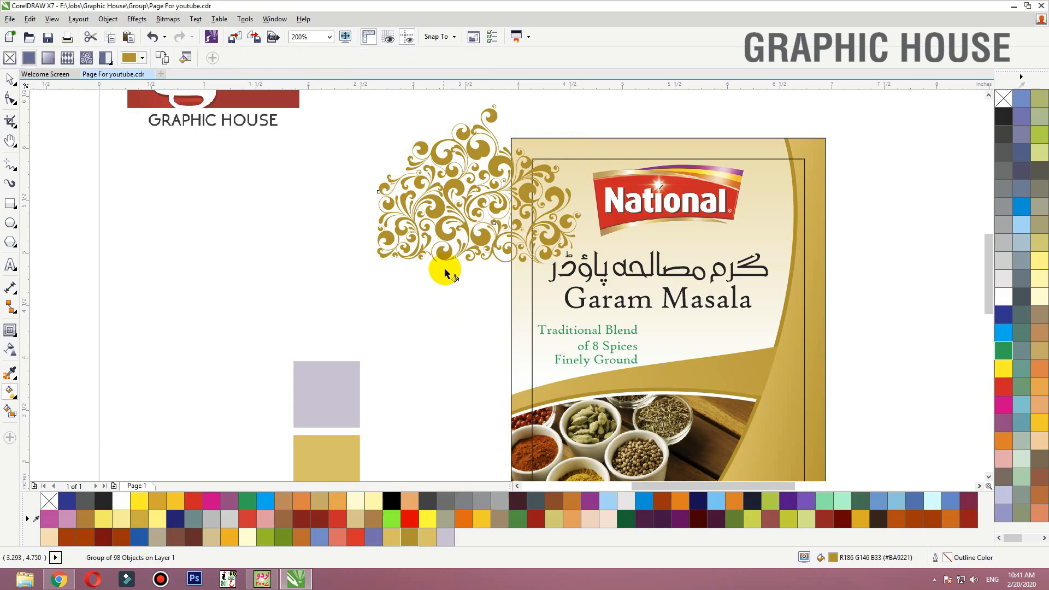
drag(445, 267, 548, 154)
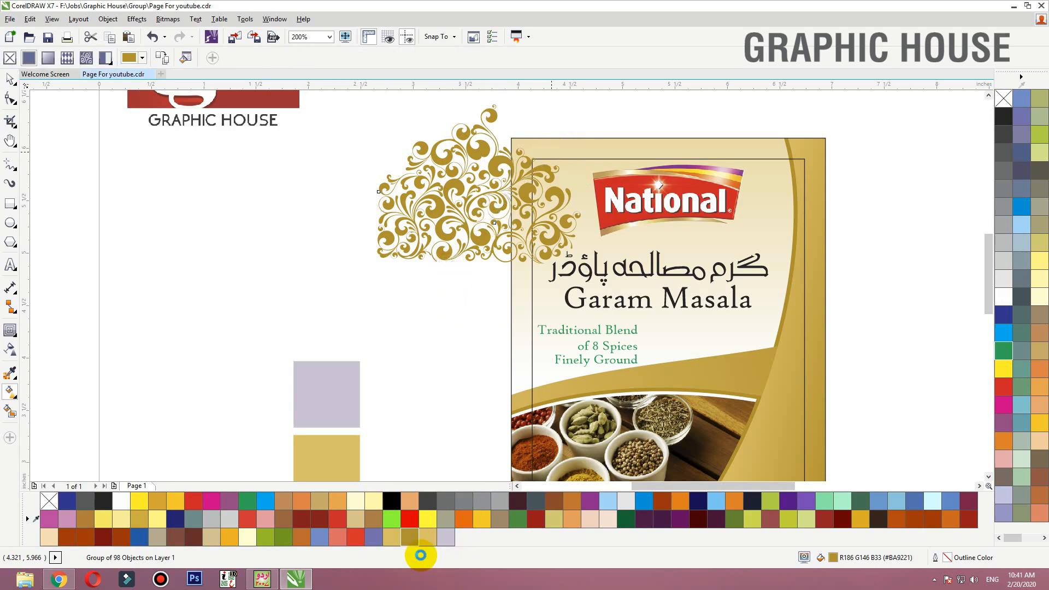
click(426, 542)
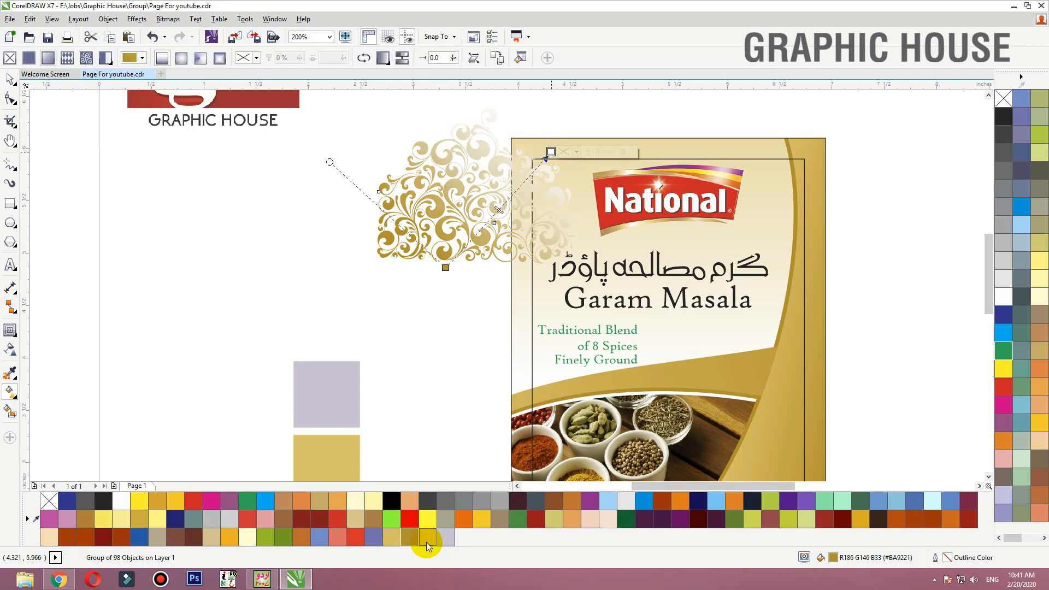
click(426, 542)
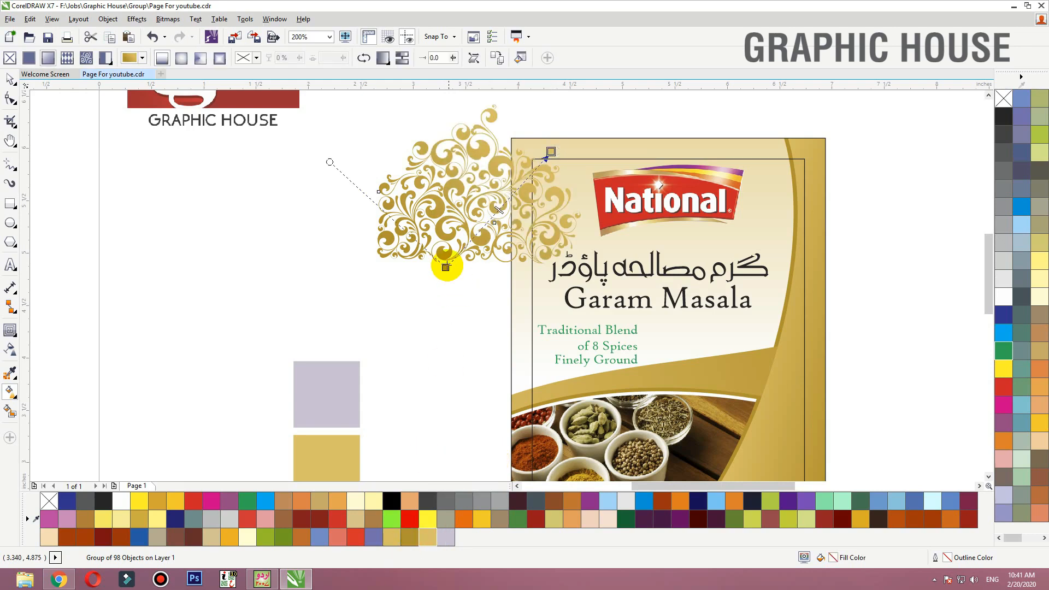
drag(445, 269, 417, 297)
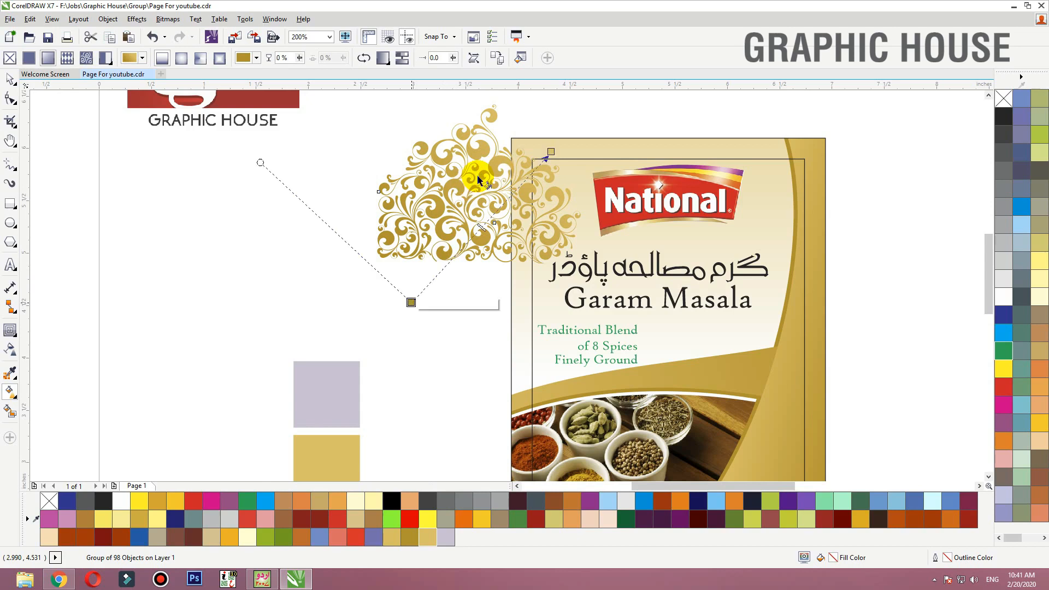
key(space)
click(381, 57)
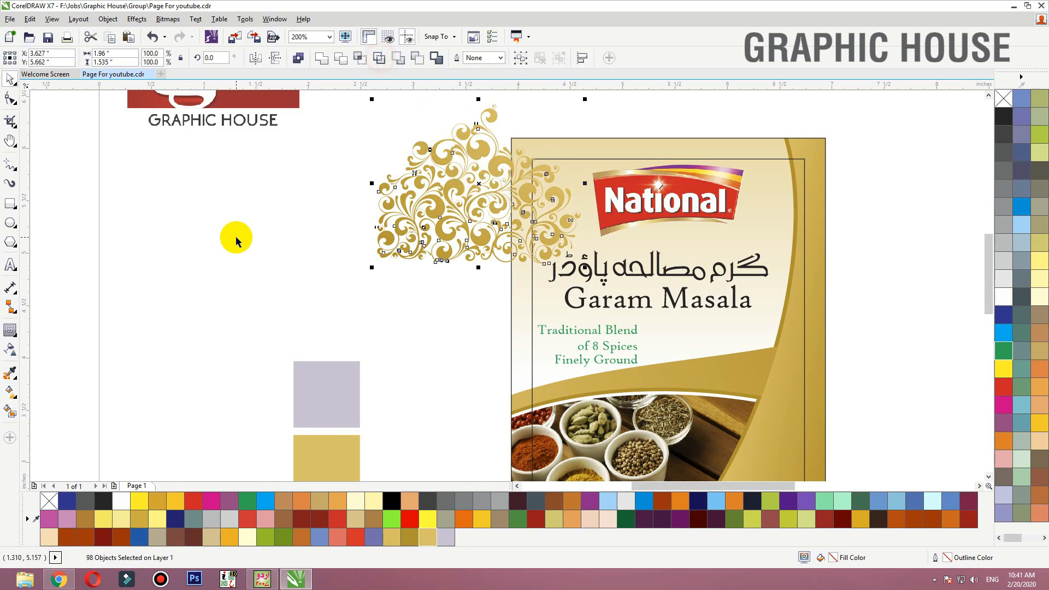
key(ctrl+l)
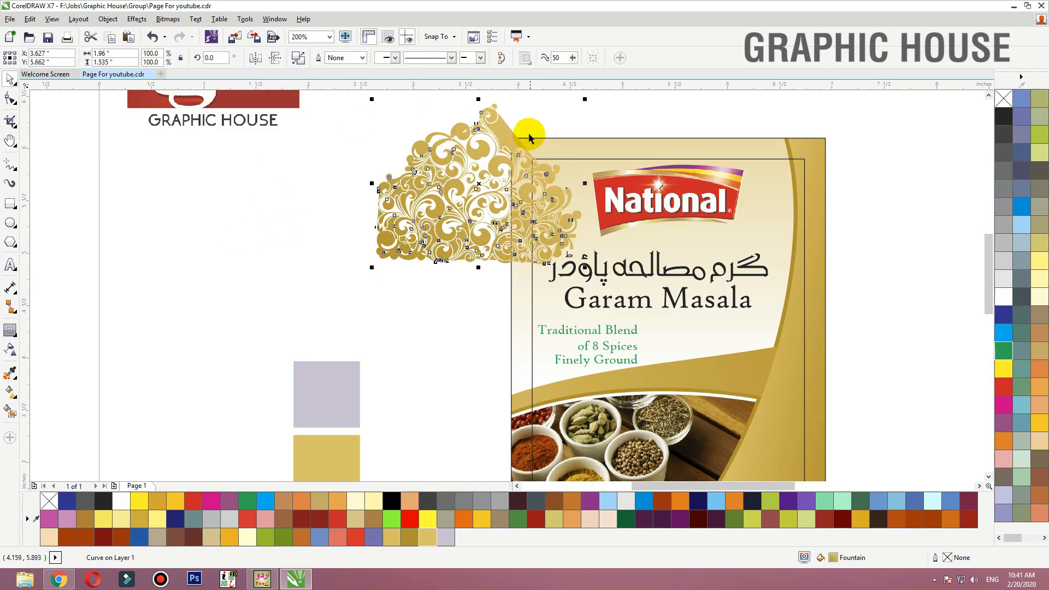
key(ctrl+z)
key(ctrl+g)
Rotate the swirl ornament to about 259.3° and place it over the label's upper-left corner
click(490, 192)
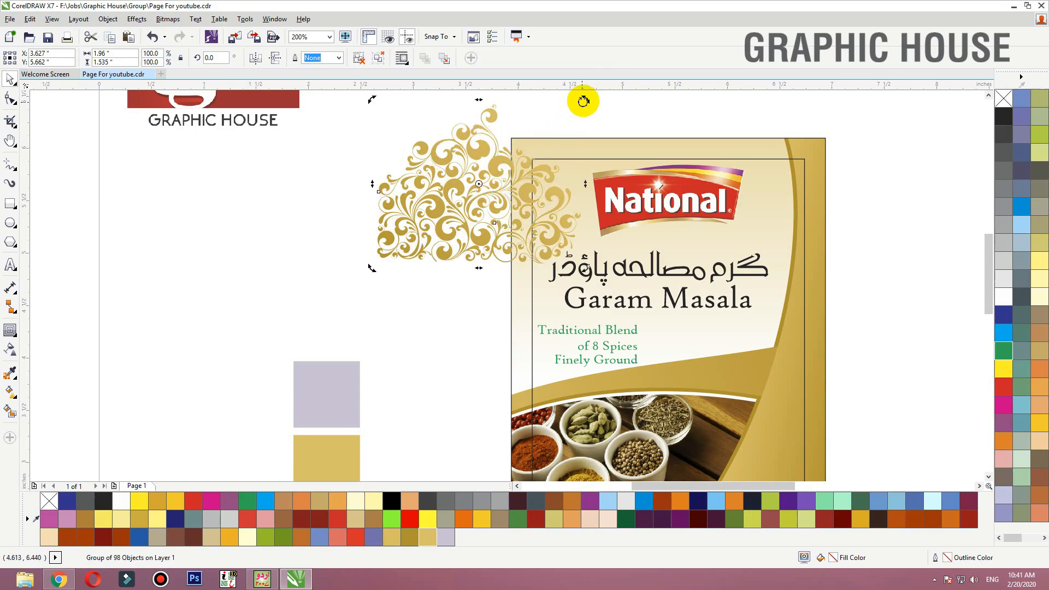
drag(585, 100, 499, 175)
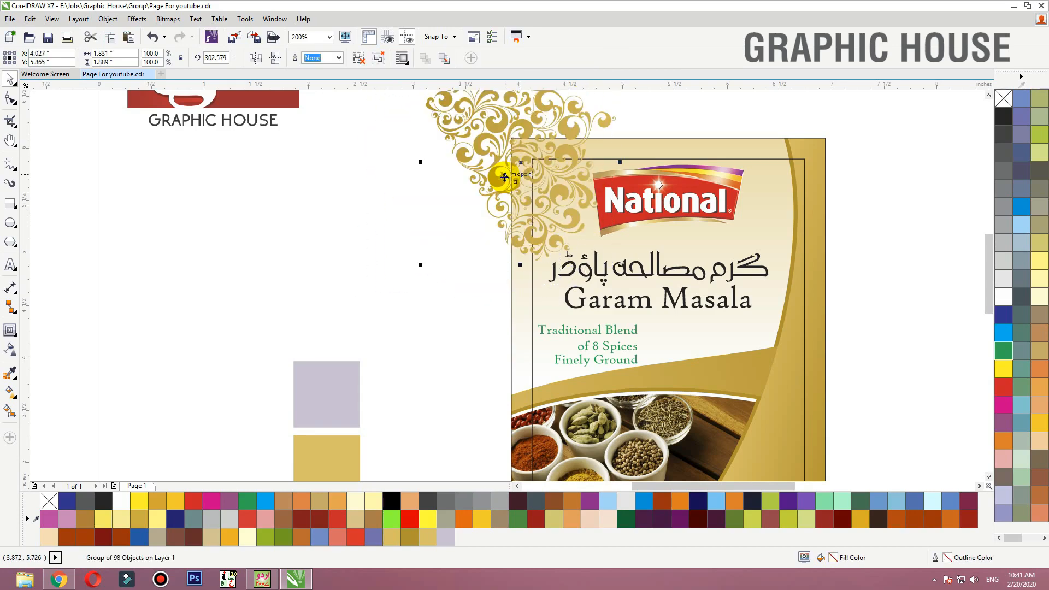
drag(619, 263, 531, 184)
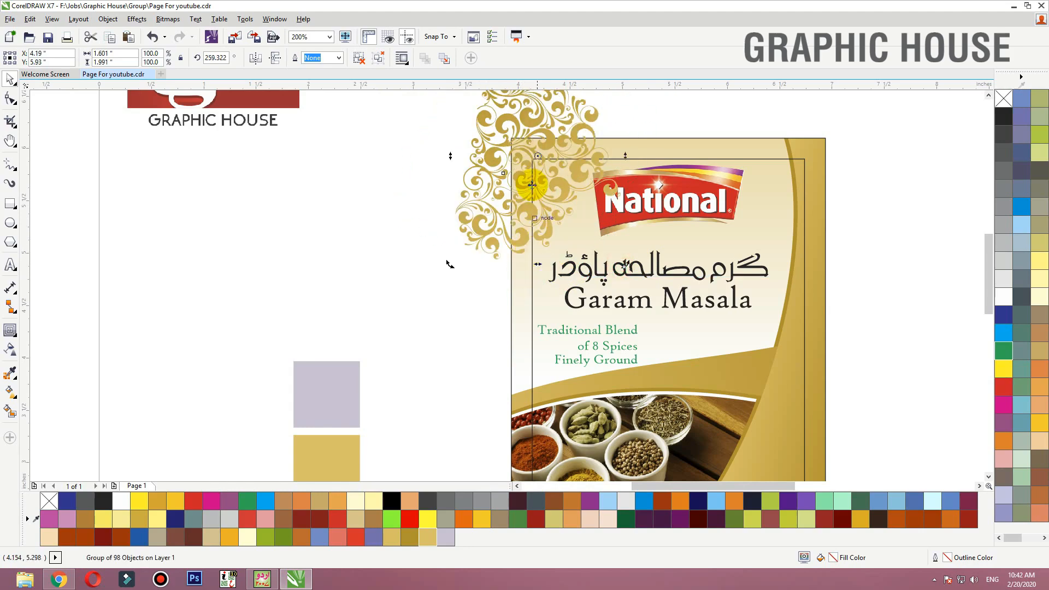
PowerClip the swirl ornament inside the label's background rectangle
right_click(506, 166)
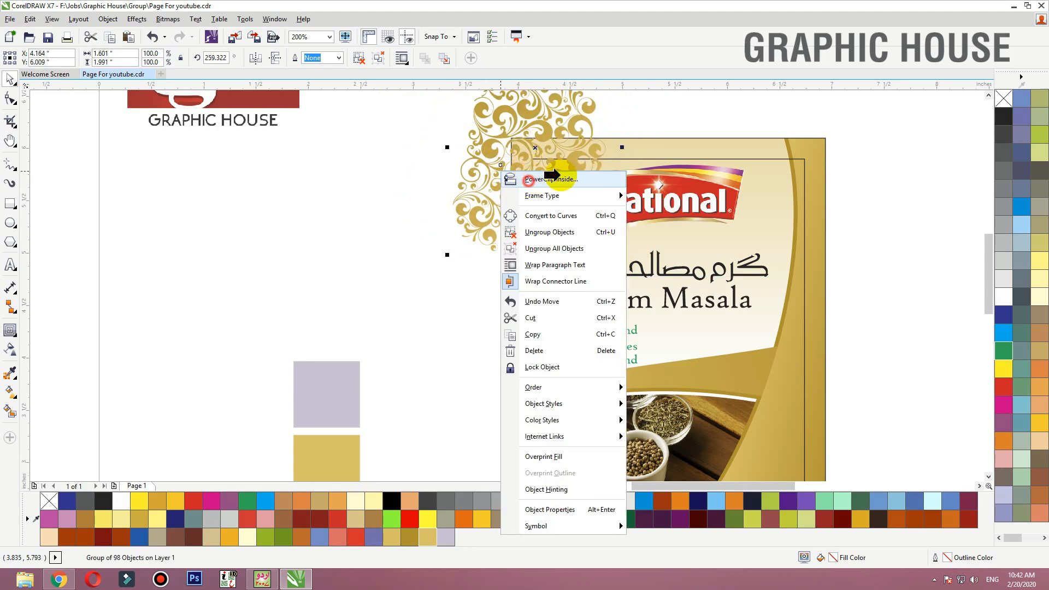
click(536, 178)
click(658, 143)
key(shift+F2)
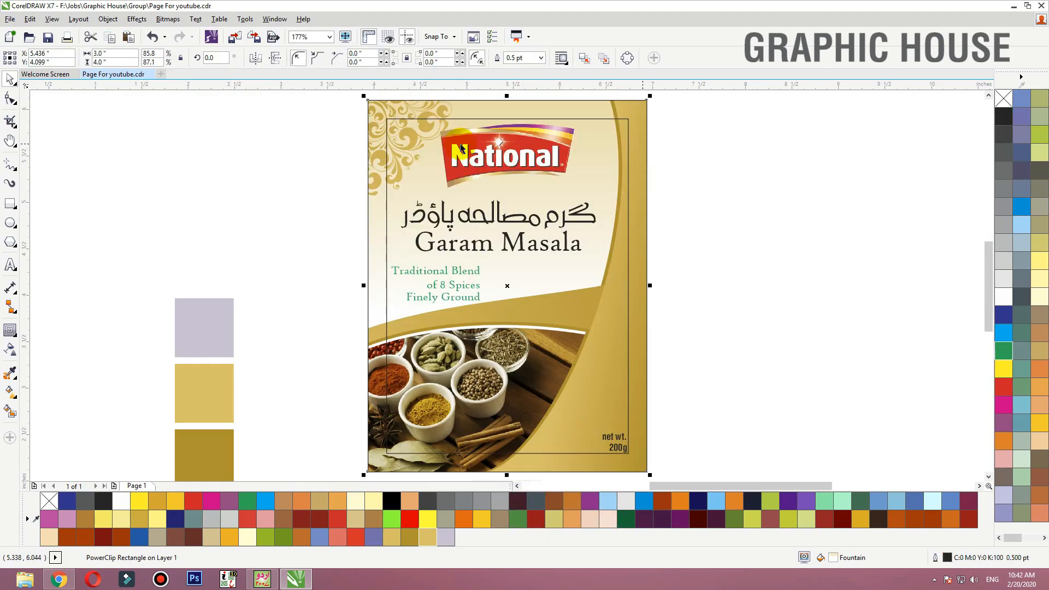
Inside the label's PowerClip contents, enlarge the swirl ornament to about 140%, shift it upward and rotate it to about 237.7°
double_click(429, 114)
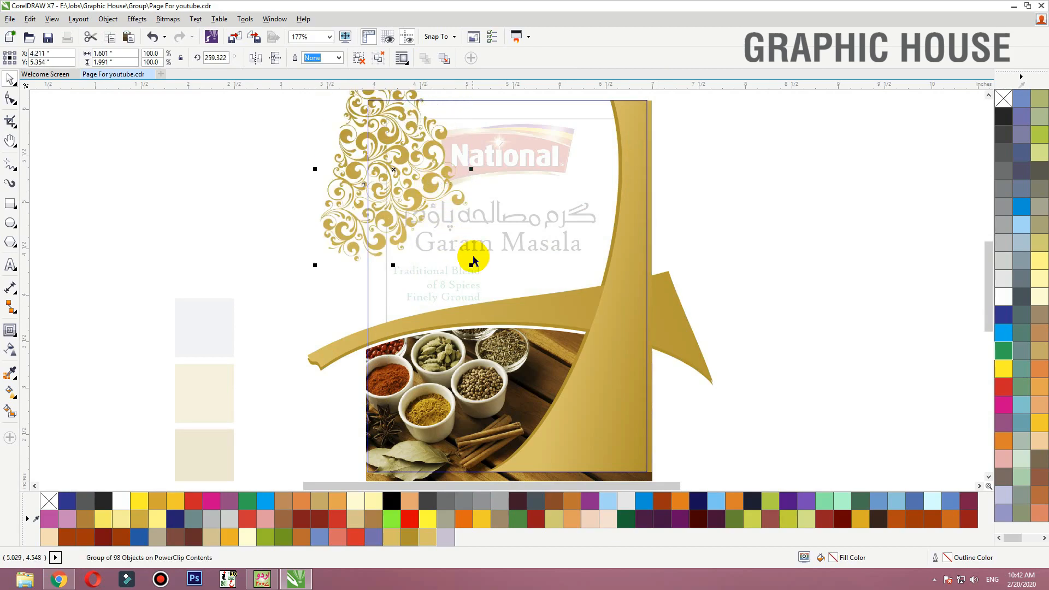
drag(472, 265, 501, 304)
drag(413, 208, 425, 180)
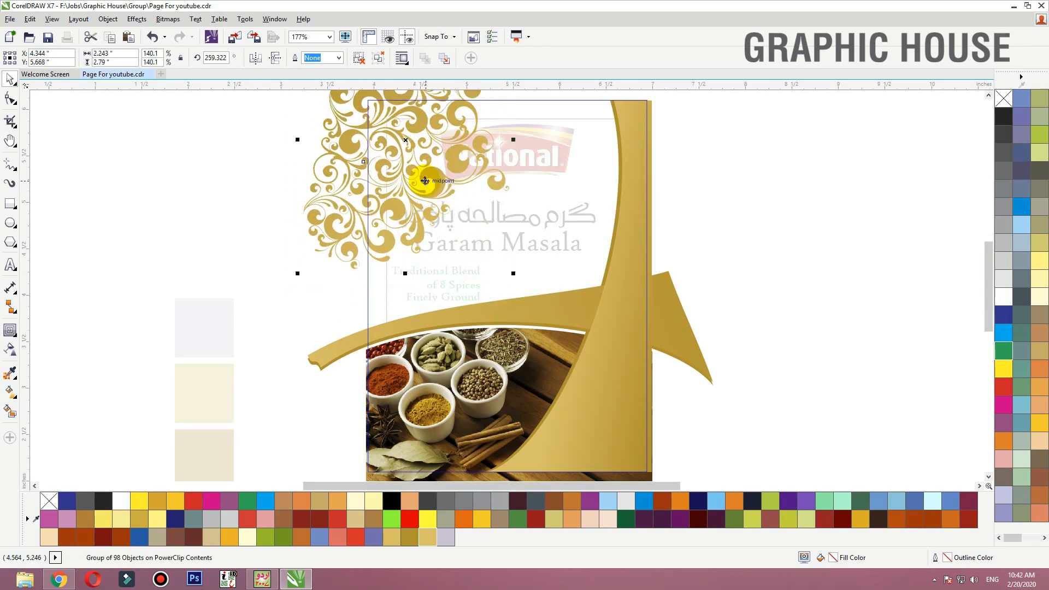
scroll(425, 184, down, 2)
click(424, 185)
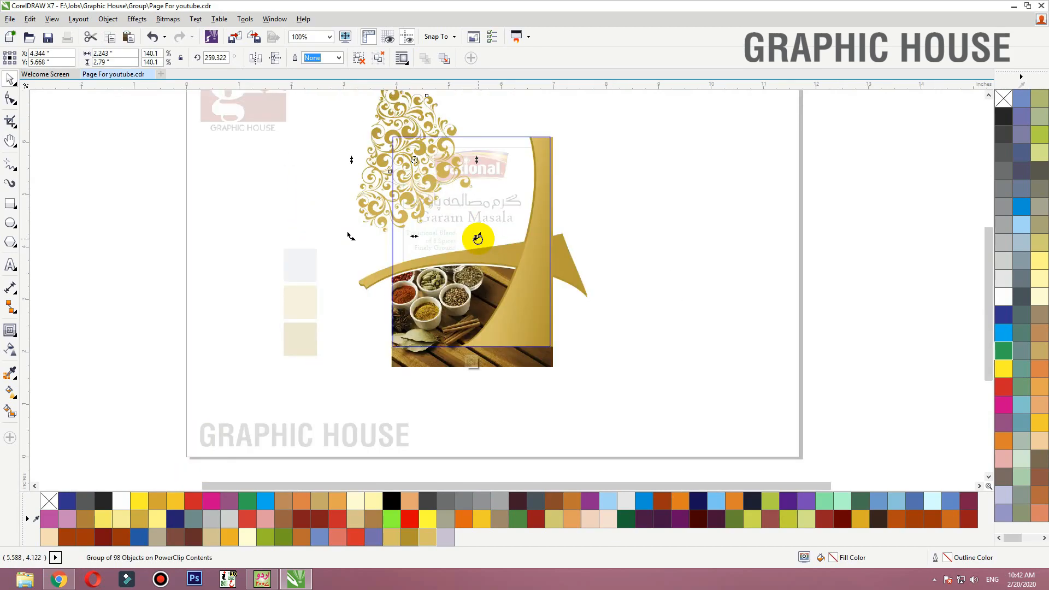
drag(476, 237, 440, 241)
click(283, 209)
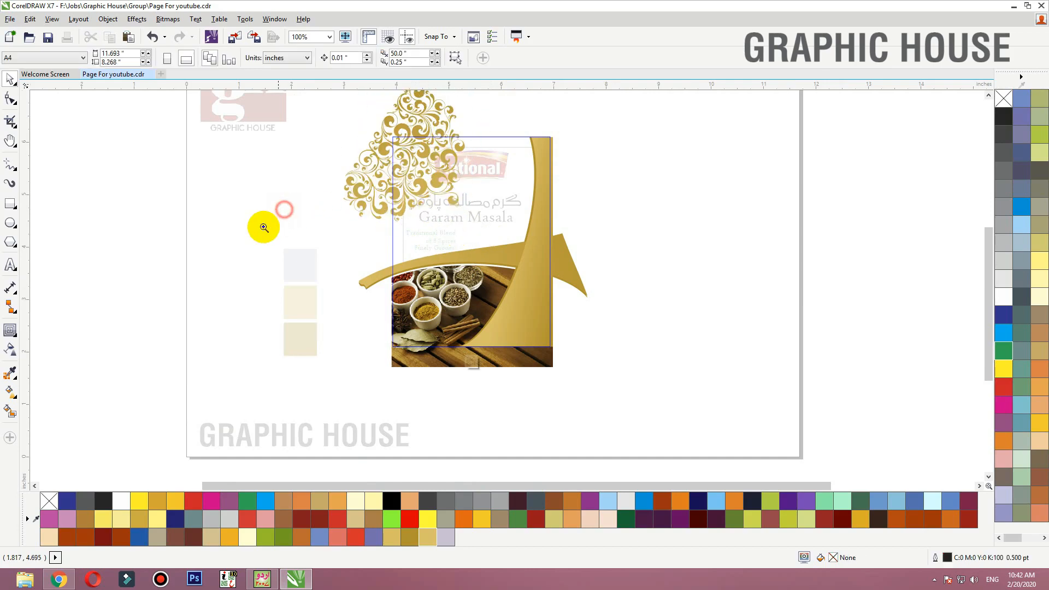
Apply a linear transparency to the swirl ornament, fading it from opaque in its upper part to fully transparent at its lower end
key(F2)
drag(277, 231, 602, 84)
click(442, 163)
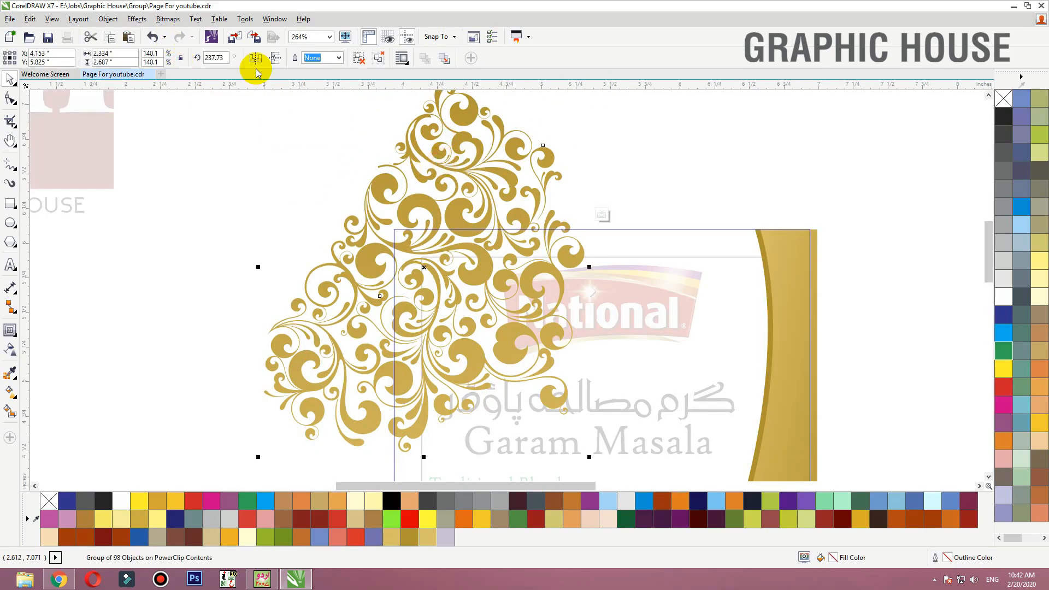
click(229, 162)
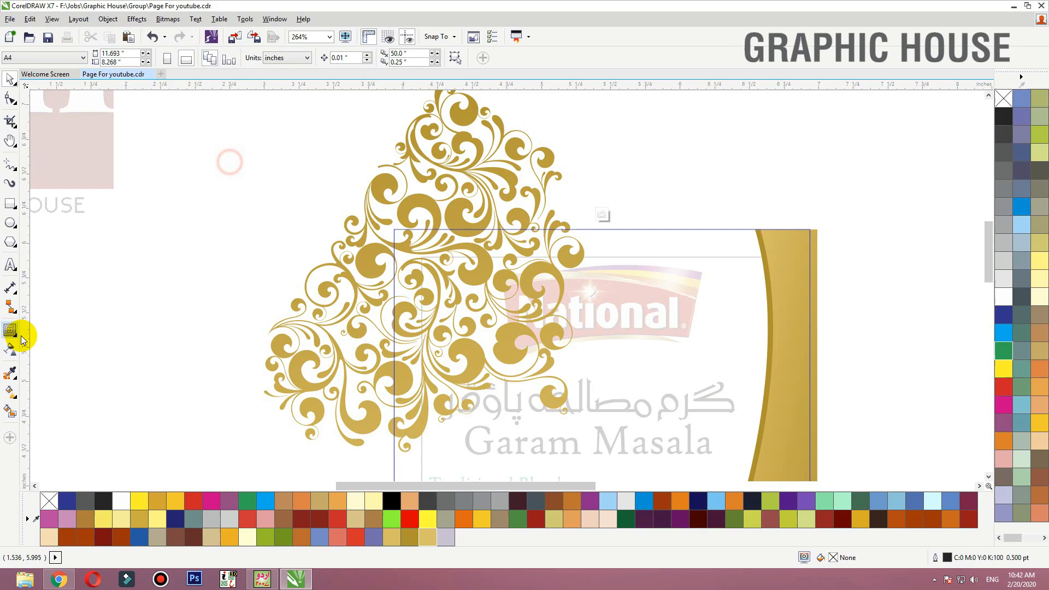
click(367, 340)
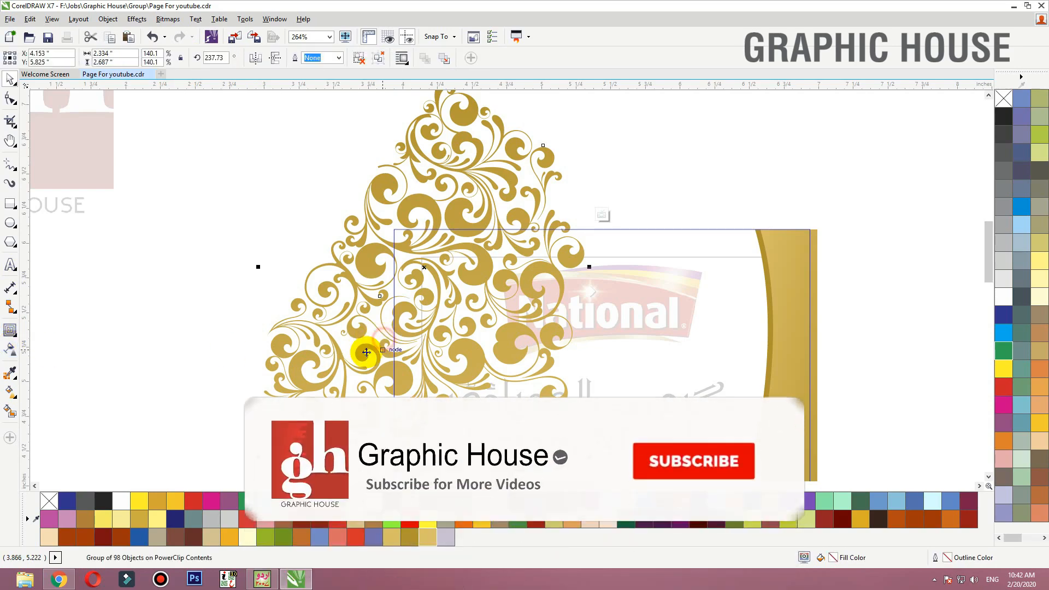
click(9, 351)
drag(423, 196, 395, 397)
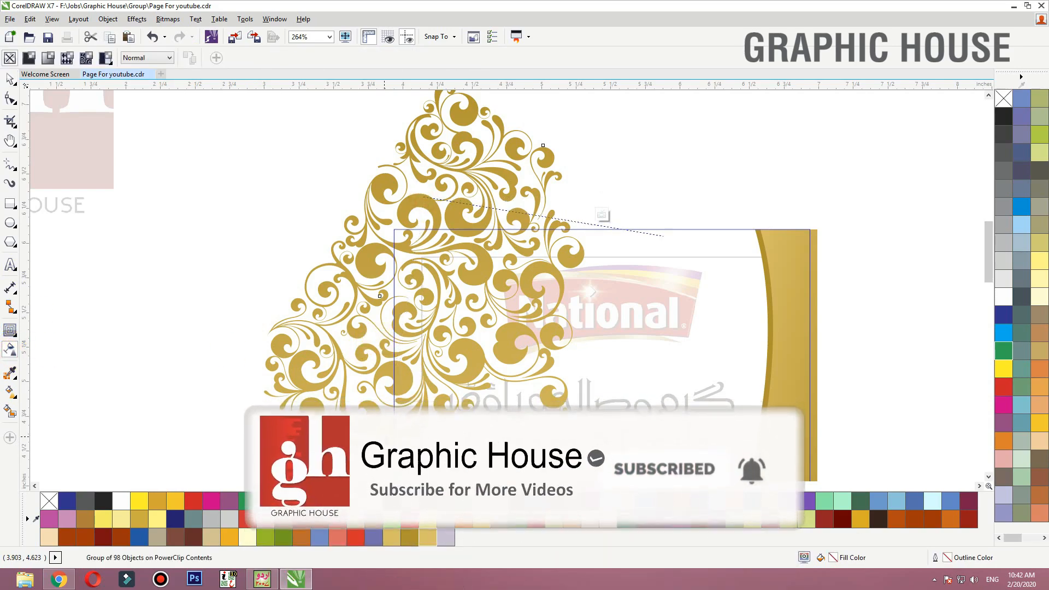
click(461, 282)
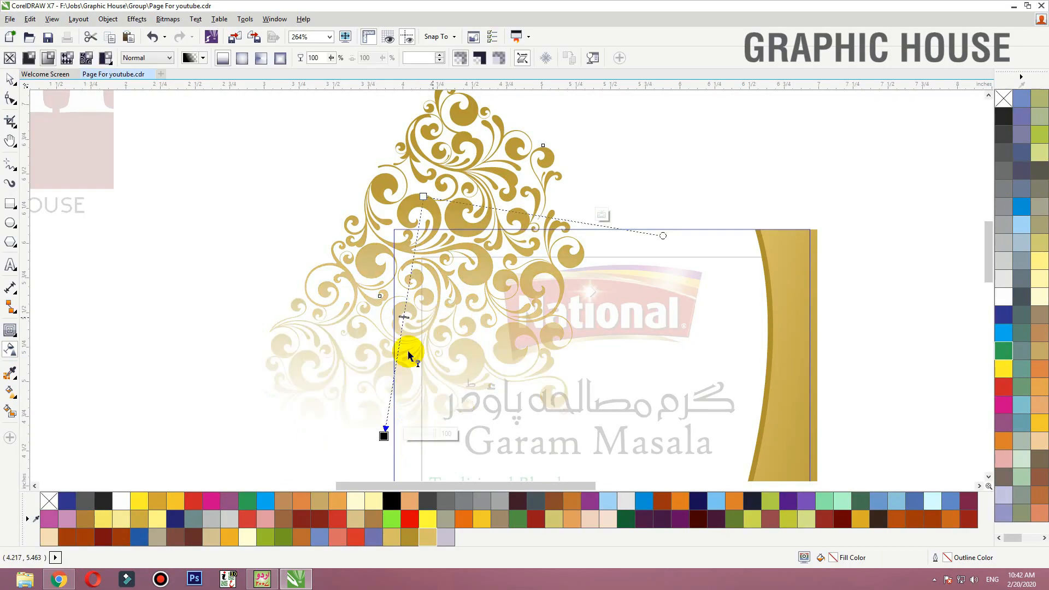
drag(384, 436, 401, 467)
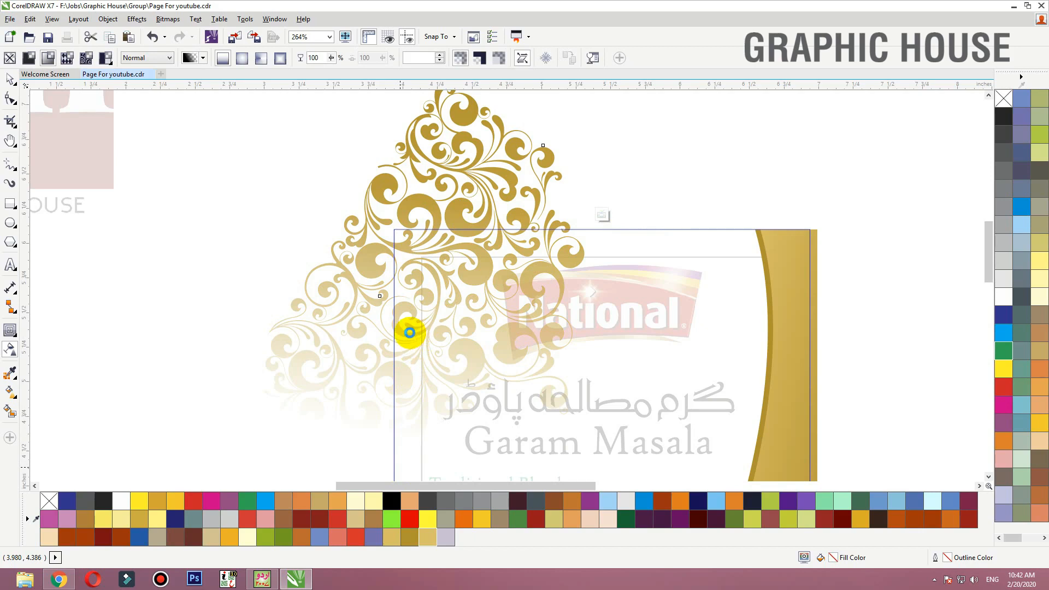
click(412, 333)
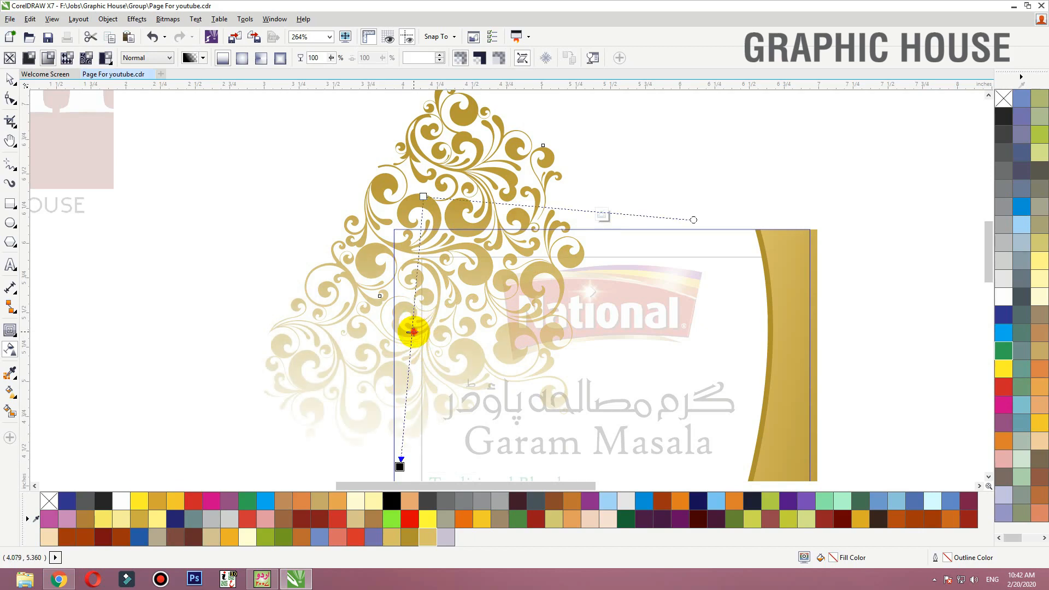
click(435, 314)
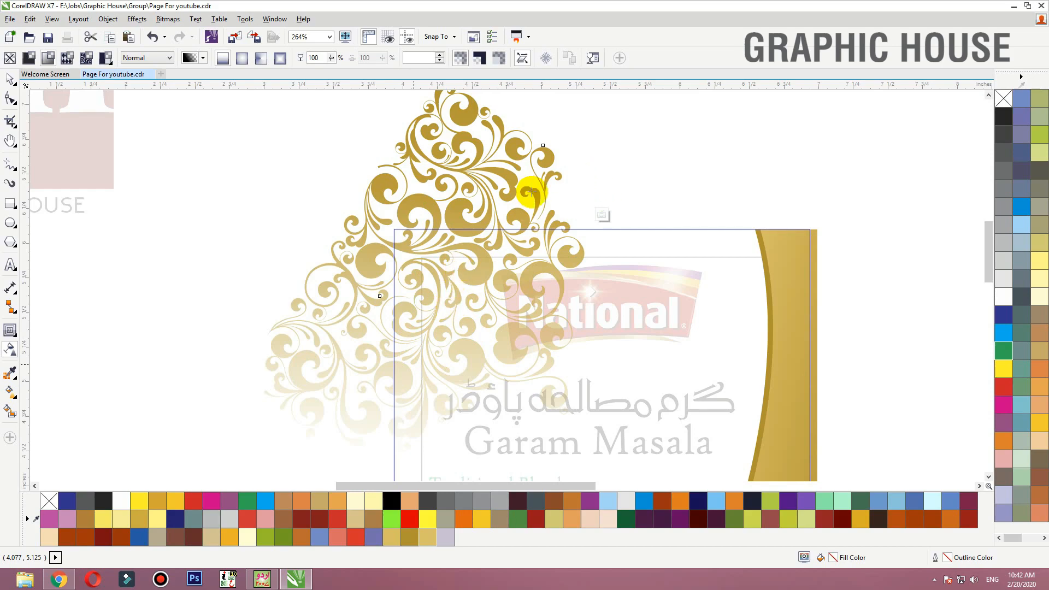
Finish editing the PowerClip contents and remove the outline of the label's inner margin rectangle
key(space)
ctrl+click(269, 180)
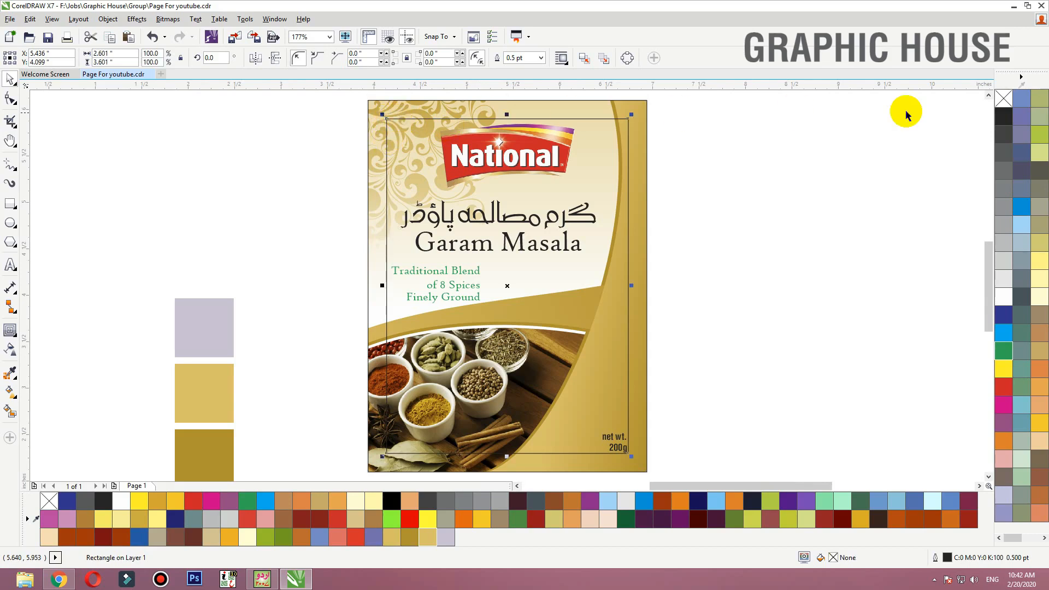
click(774, 283)
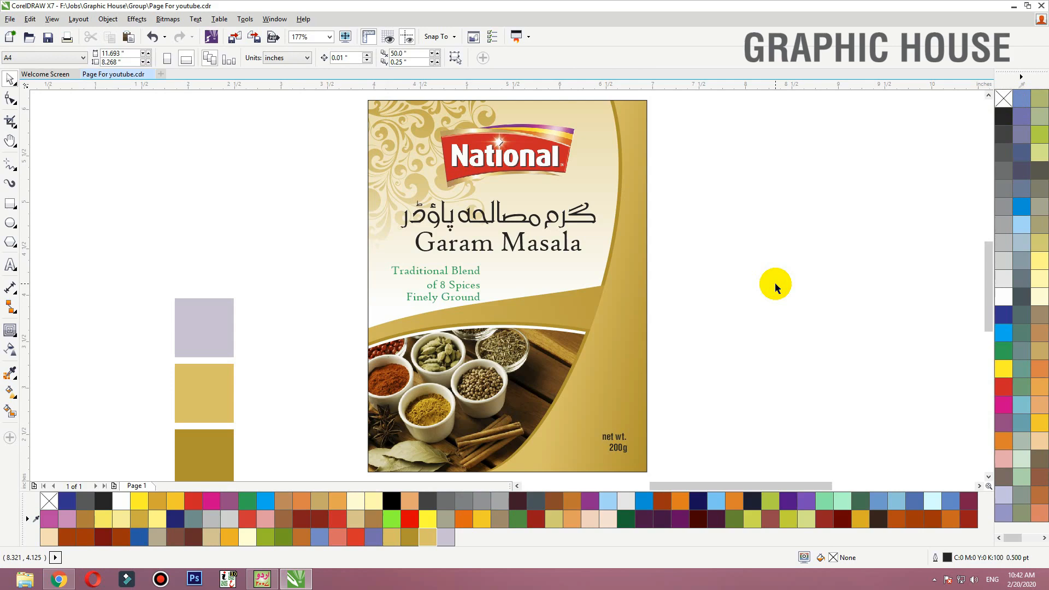
Change the "net wt." text in the label's lower-right corner to uppercase
key(F2)
drag(739, 265, 552, 386)
key(F2)
drag(645, 261, 287, 485)
click(519, 255)
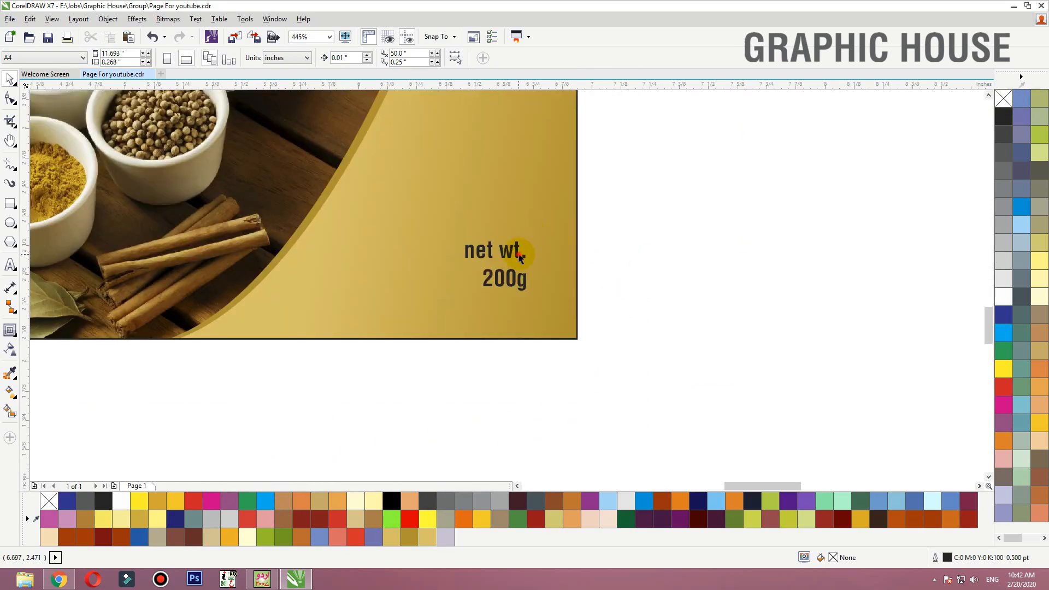
double_click(519, 255)
key(ctrl+a)
key(shift+F3)
key(Down)
key(Down)
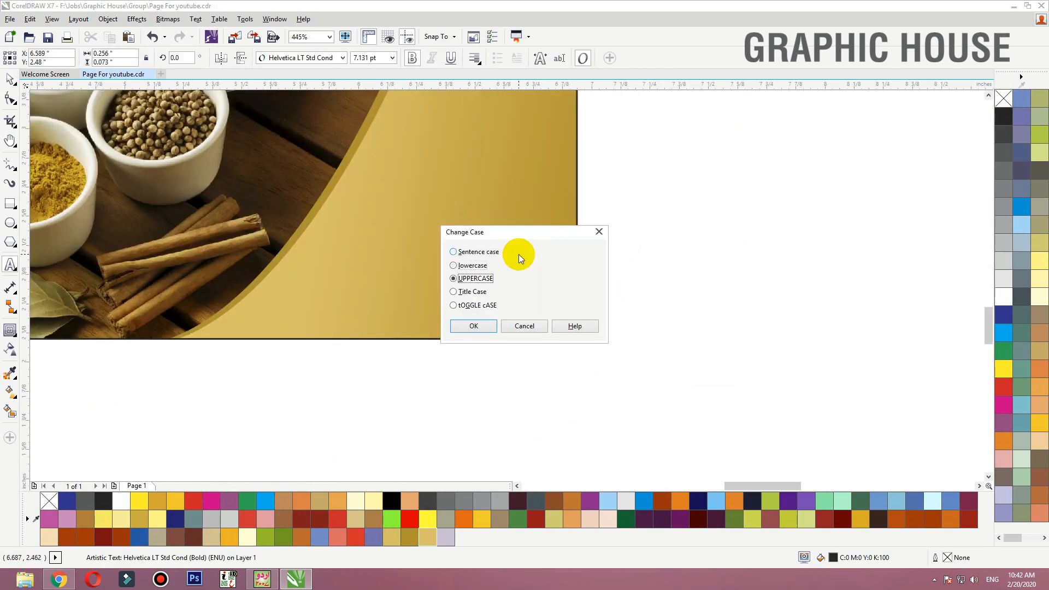
key(Return)
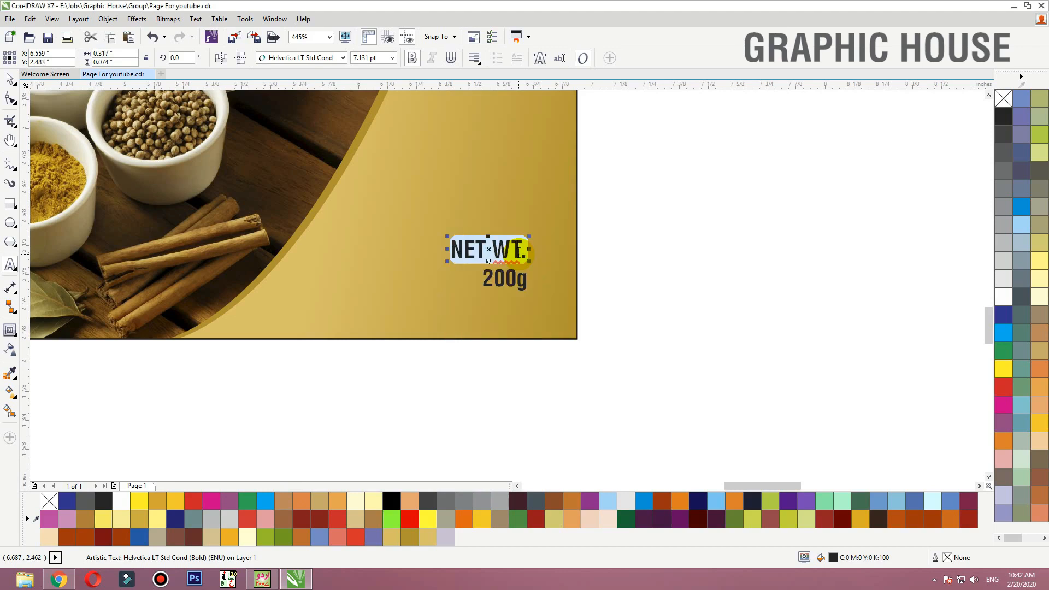
click(8, 79)
Give the label's inner margin rectangle a black outline again
click(529, 191)
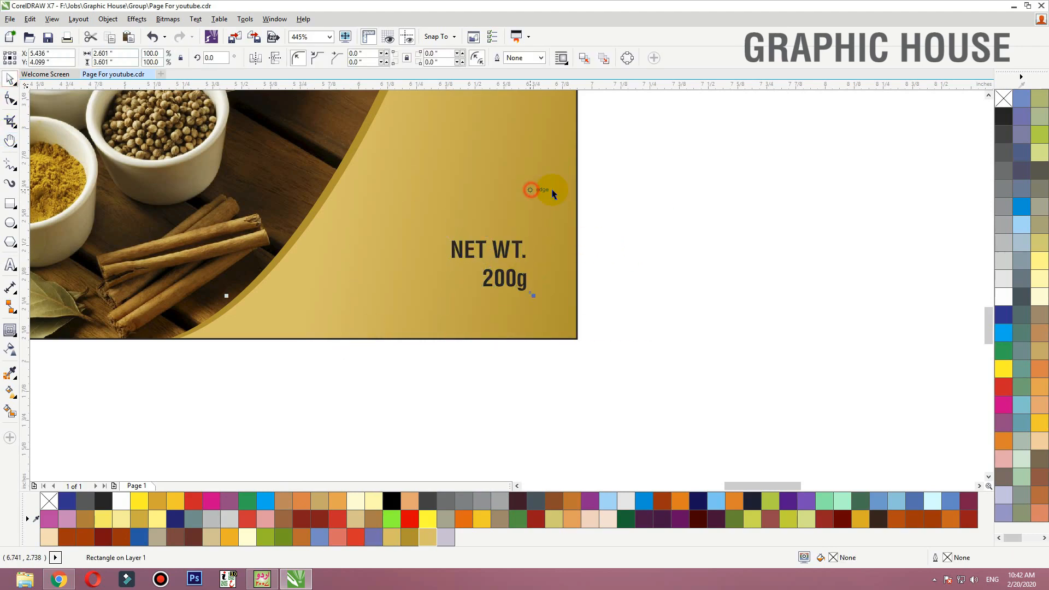
click(636, 161)
key(ctrl+a)
right_click(1003, 116)
click(729, 258)
Enlarge the "NET WT." and "200g" texts together to about 10.3 pt and fill them white
drag(663, 189, 361, 354)
drag(438, 231, 420, 215)
click(1005, 297)
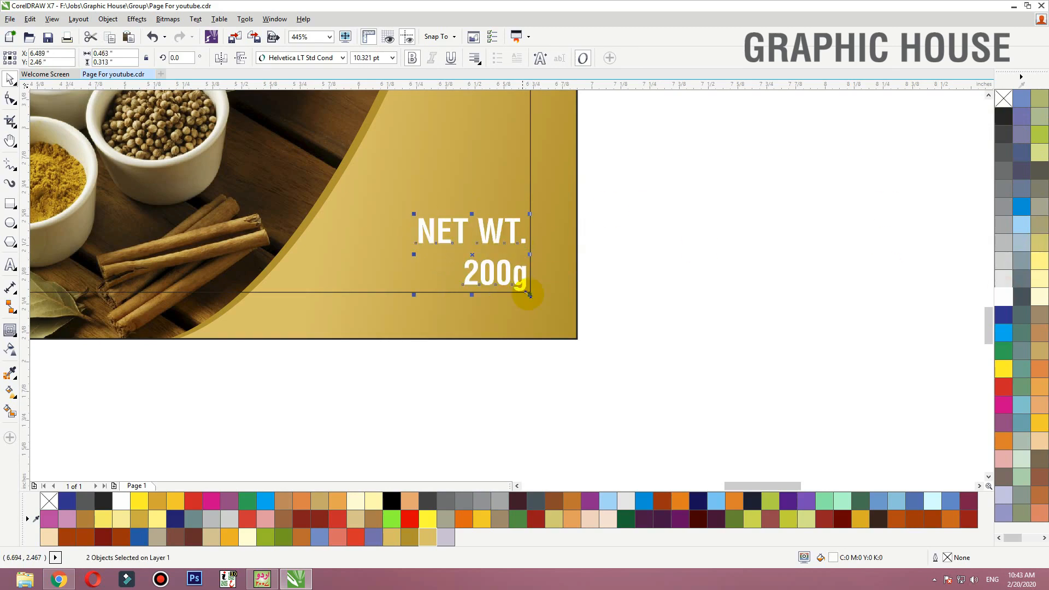
Remove the outline from the label's background rectangle
click(555, 317)
key(shift+F2)
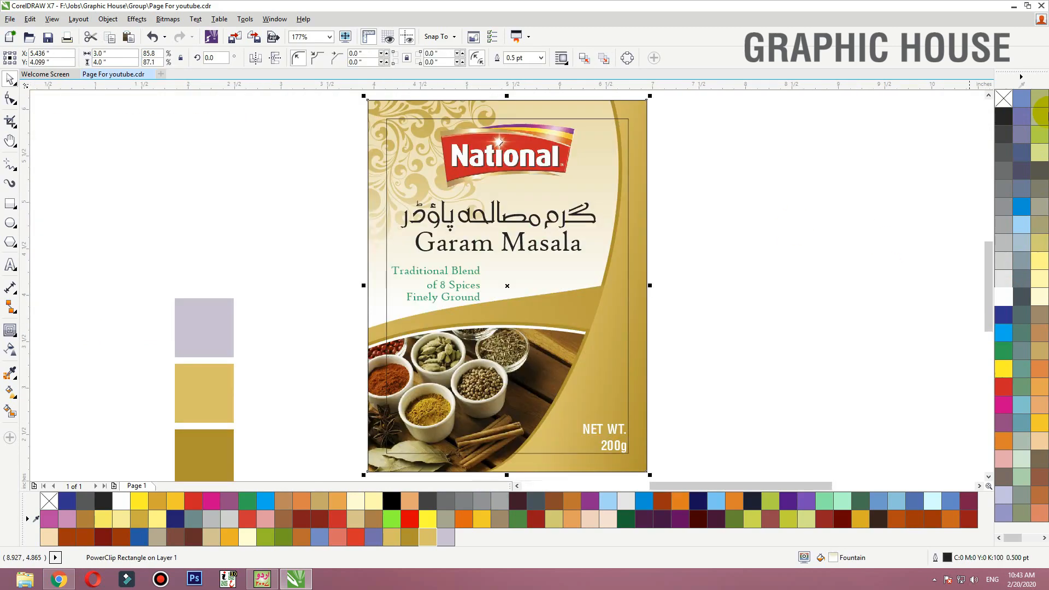
right_click(1003, 100)
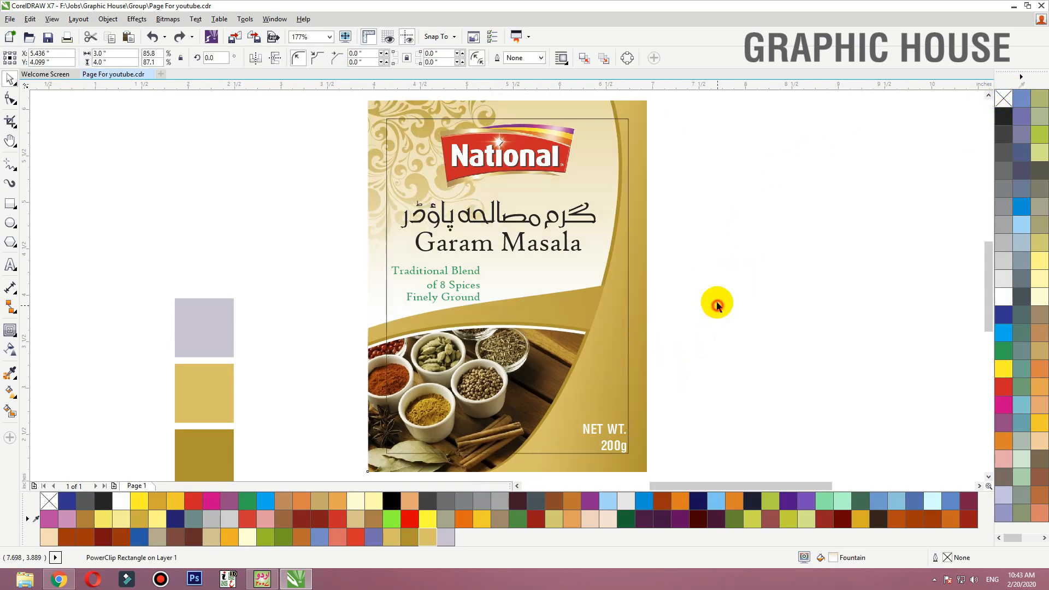
key(F2)
drag(729, 192, 288, 443)
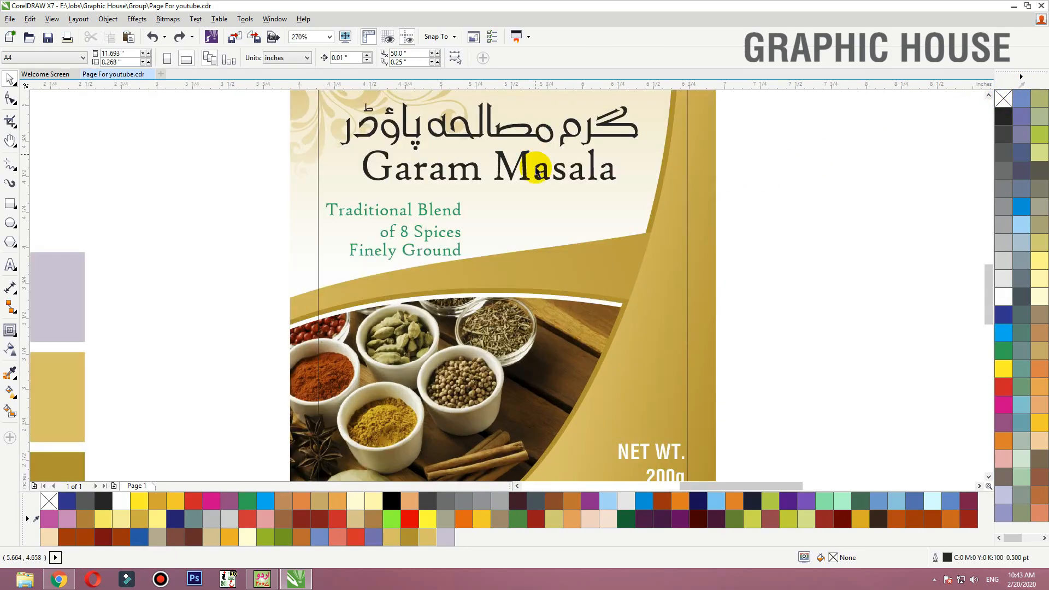
click(536, 172)
shift+click(677, 229)
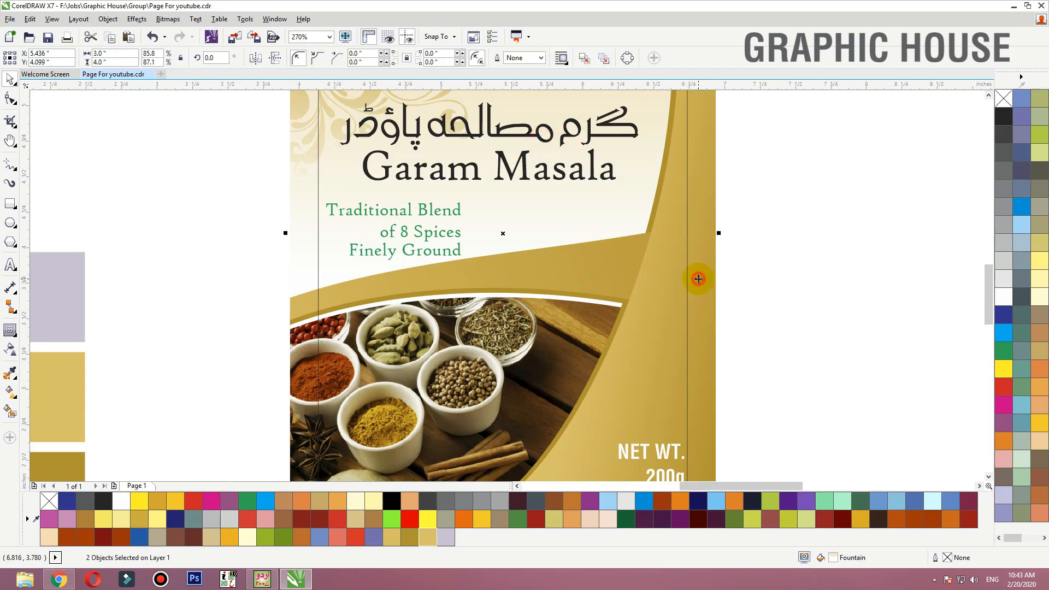
key(F3)
click(717, 267)
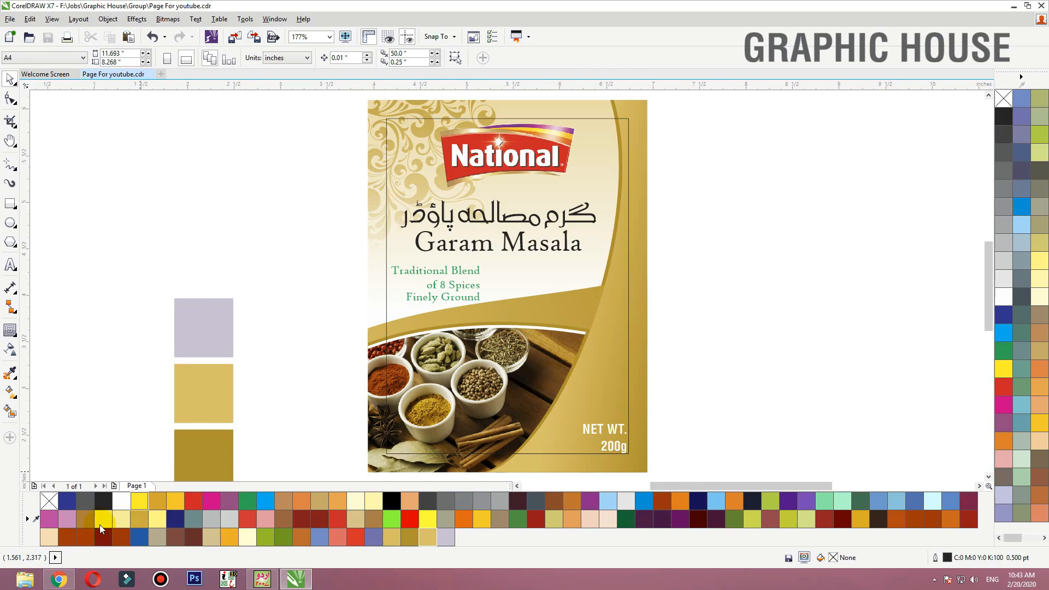
Switch to Chrome and search Google Images for "garam masala png"
click(54, 581)
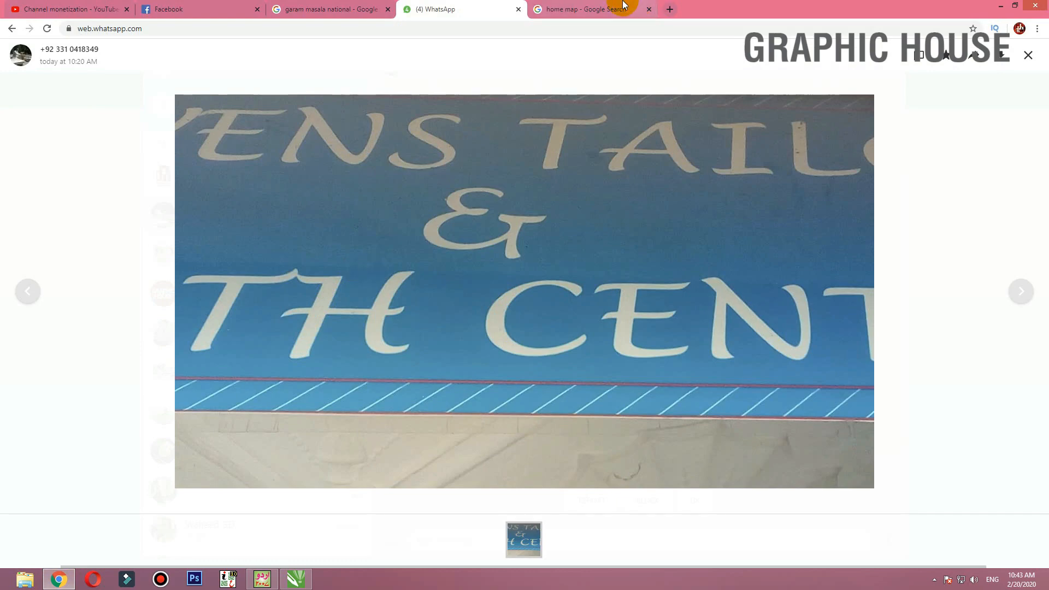
click(622, 7)
click(328, 10)
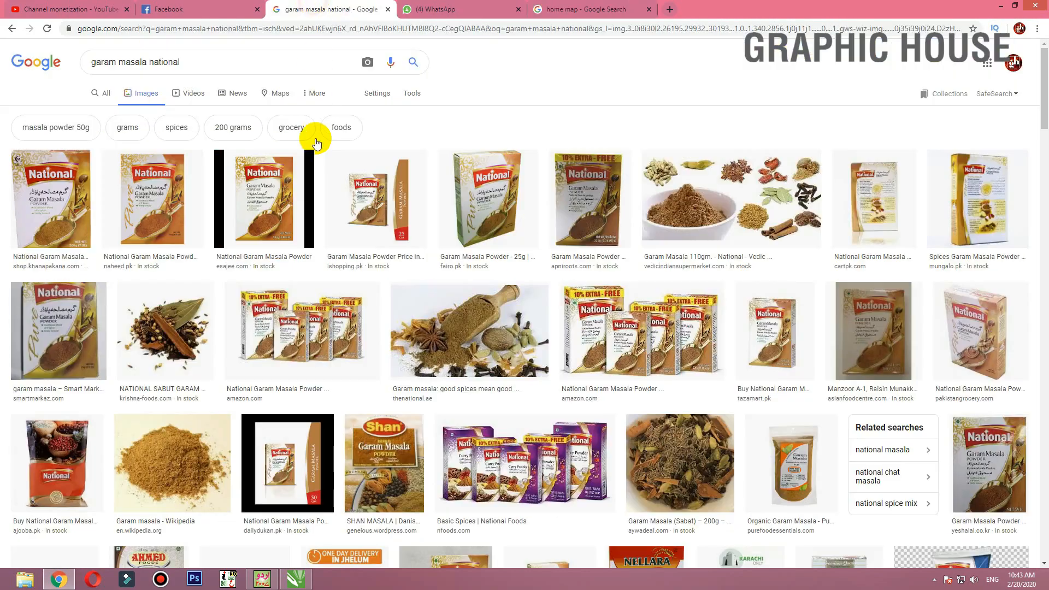
click(12, 30)
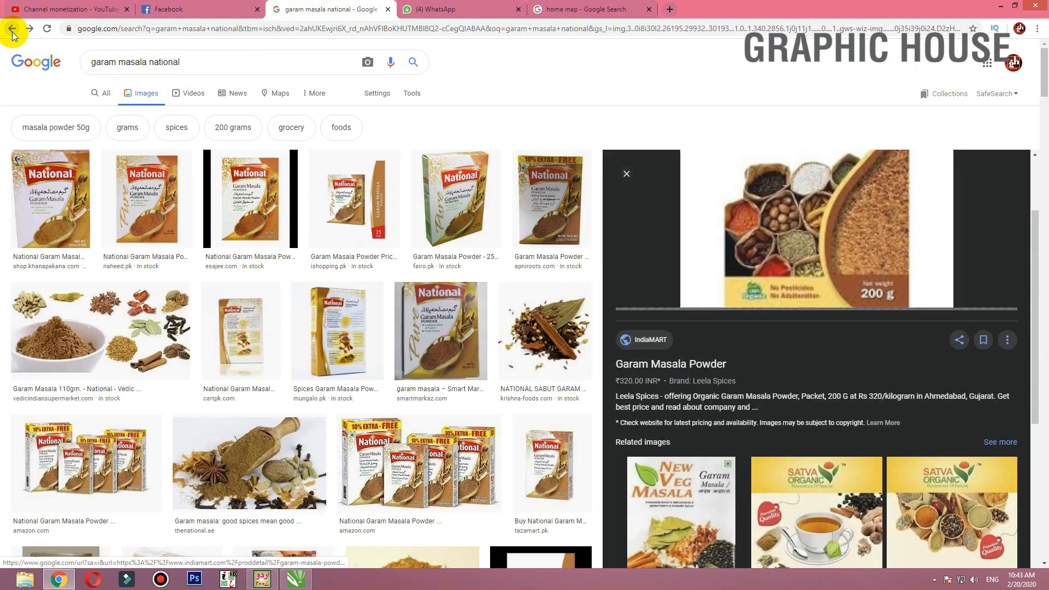
scroll(173, 77, up, 10)
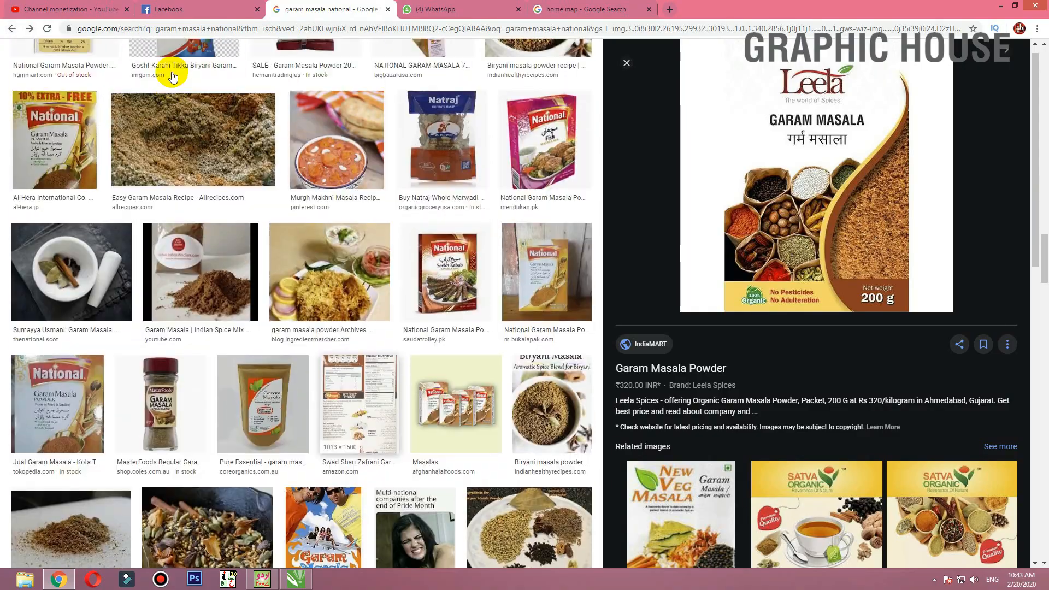
scroll(173, 77, up, 15)
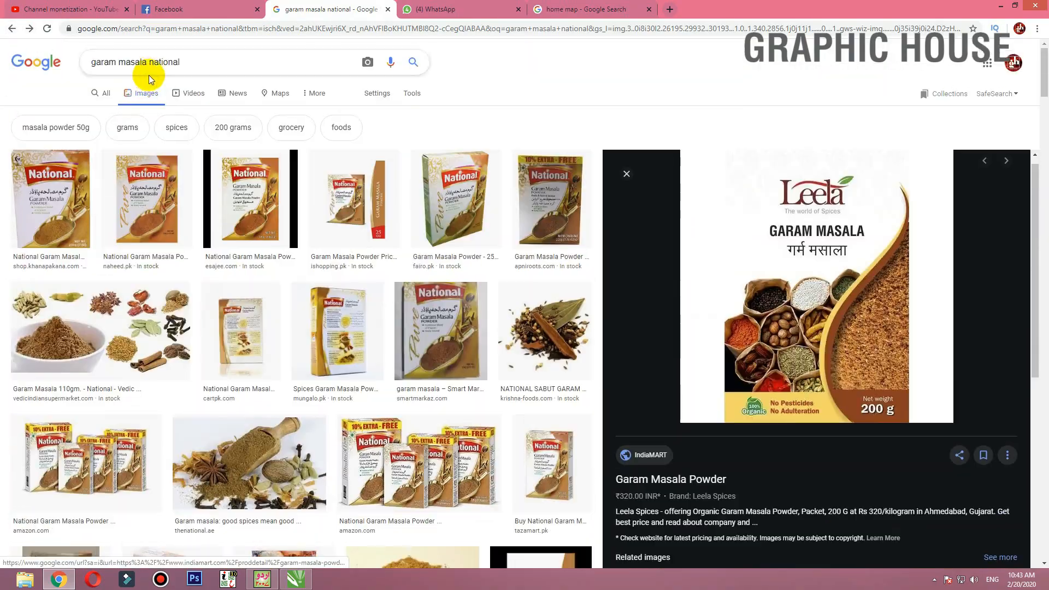
drag(147, 63, 402, 70)
text(png)
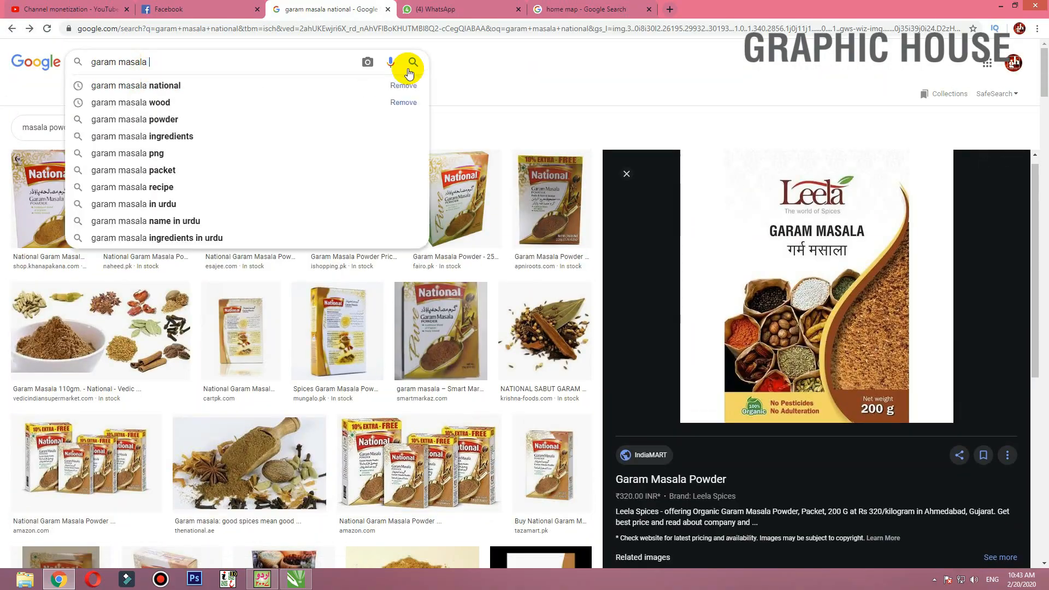
click(410, 69)
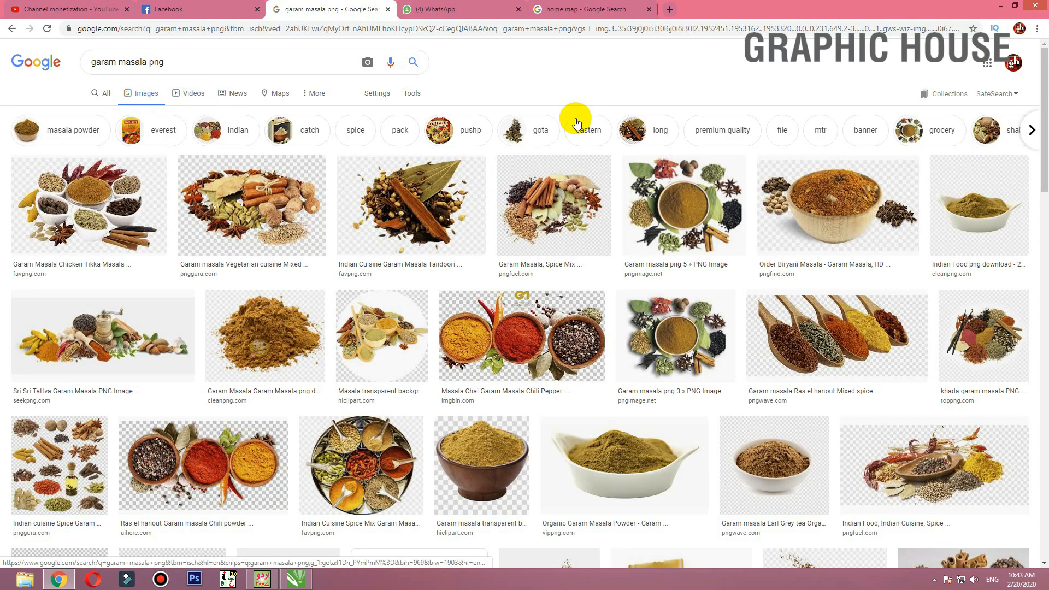
Find the Valley Spice picture of a garam masala bowl on a wooden board and save it to the desktop
scroll(60, 270, down, 5)
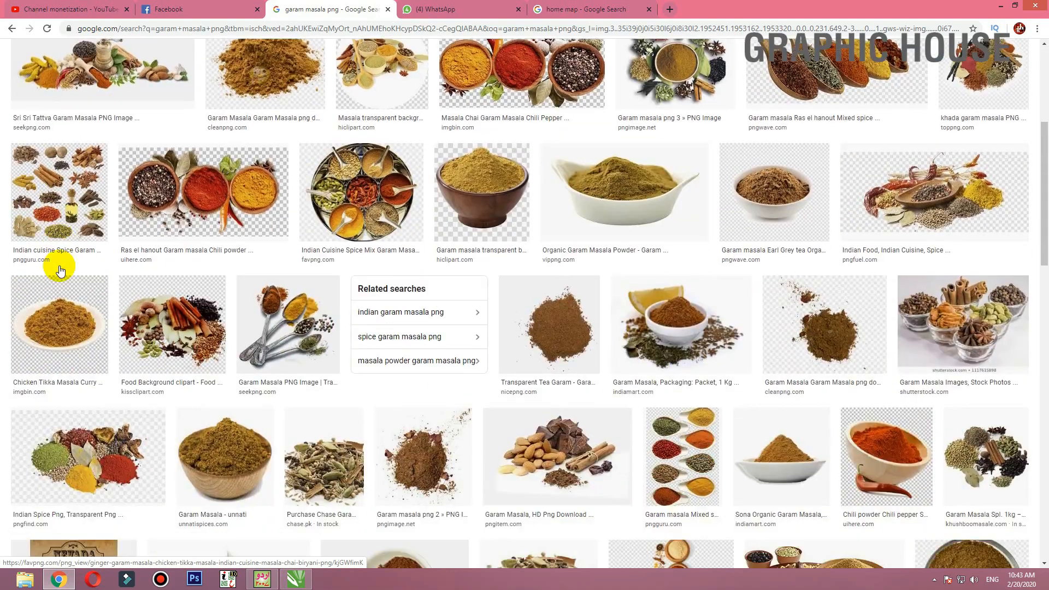
scroll(60, 270, down, 5)
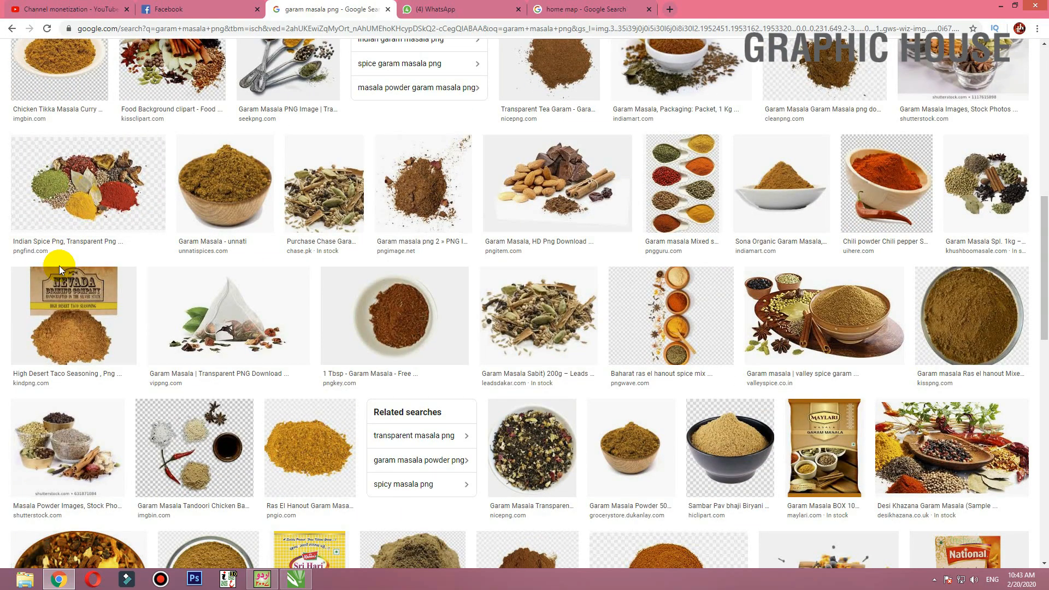
click(831, 329)
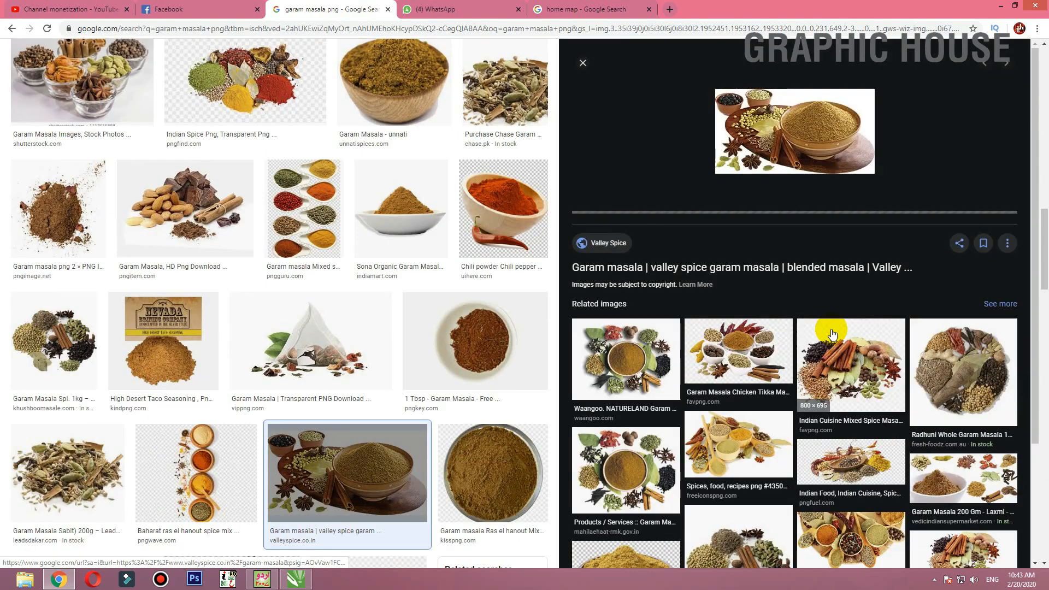
right_click(802, 172)
click(832, 272)
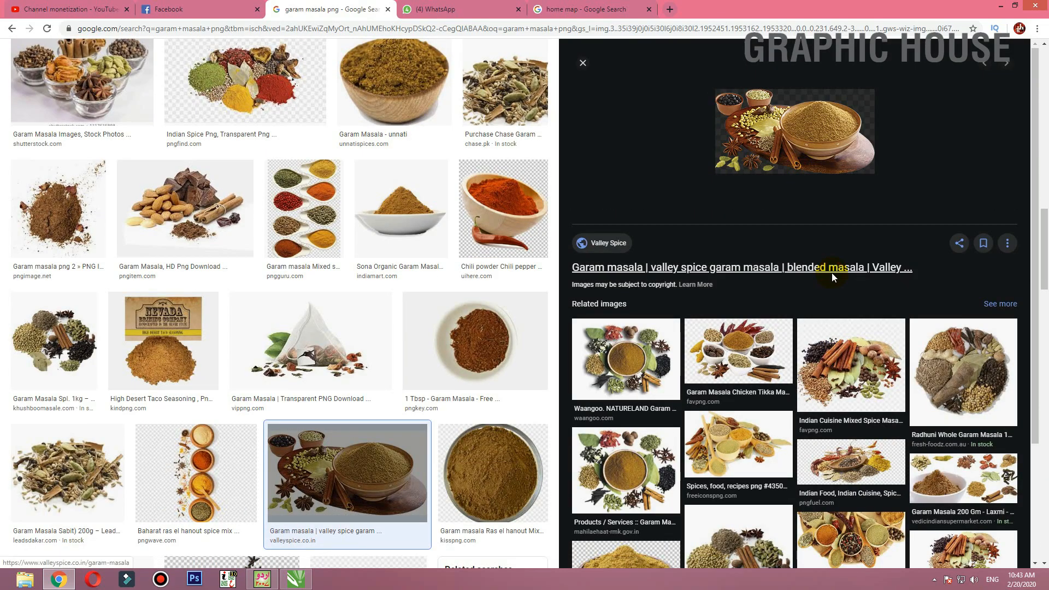
key(Return)
Bring the saved garam masala bowl picture from the desktop into the CorelDRAW label and shrink it to about 1.13 inches wide
key(super+d)
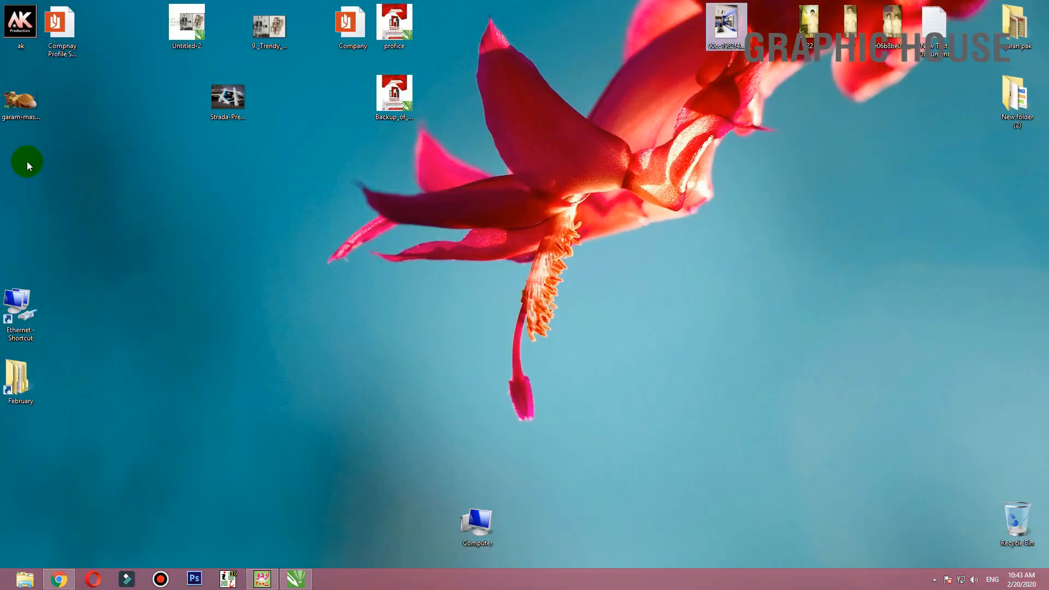
drag(21, 102, 622, 324)
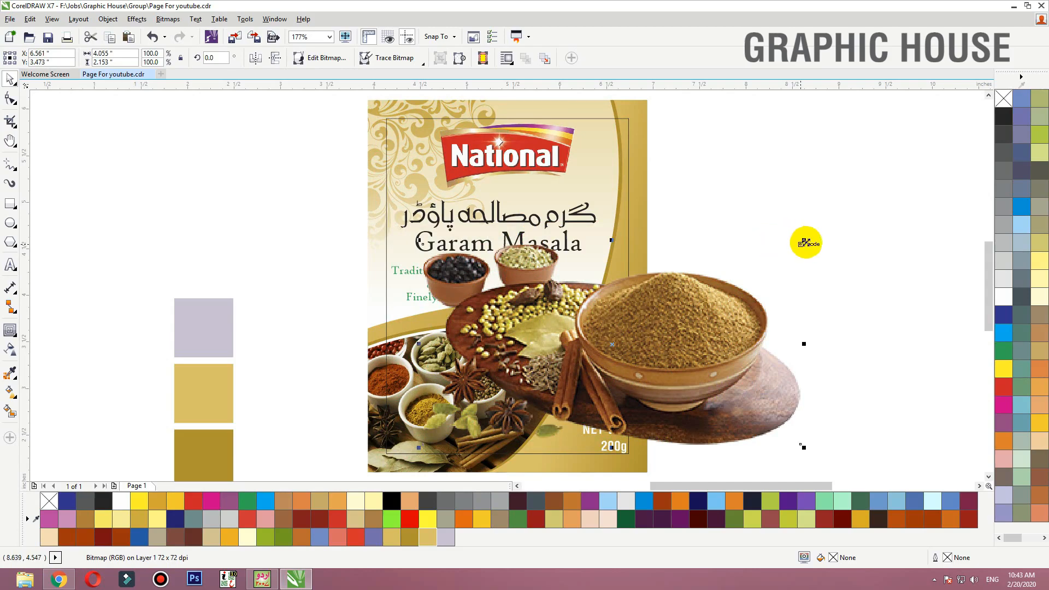
drag(803, 240, 667, 272)
key(F2)
drag(759, 276, 405, 494)
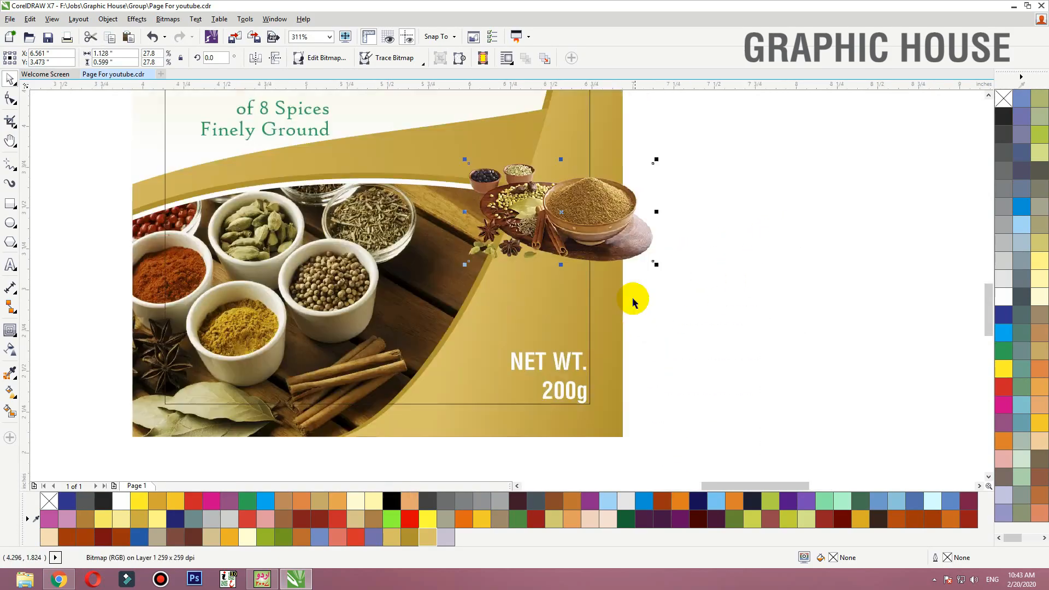
Place the bowl picture above the "NET WT." text, mirror it horizontally and enlarge it to about 1.39 x 0.74 inches
drag(617, 218, 551, 290)
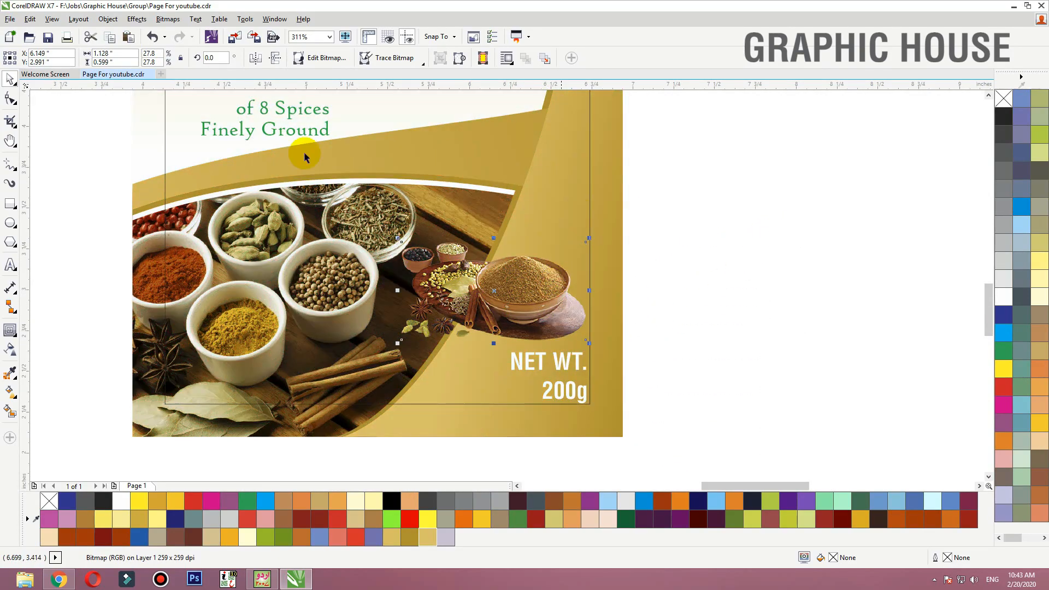
click(252, 62)
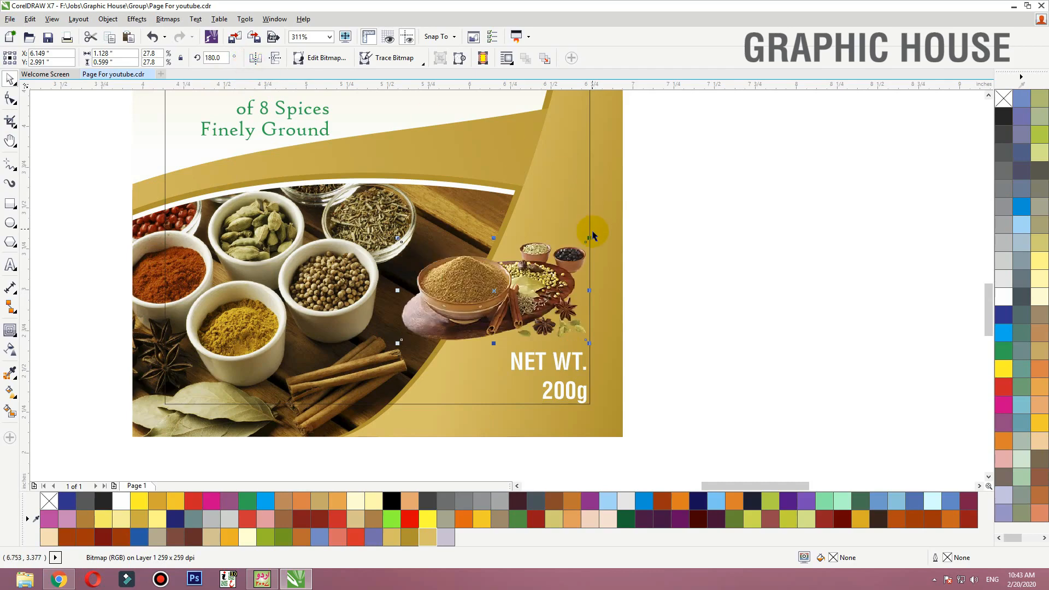
drag(593, 235, 610, 220)
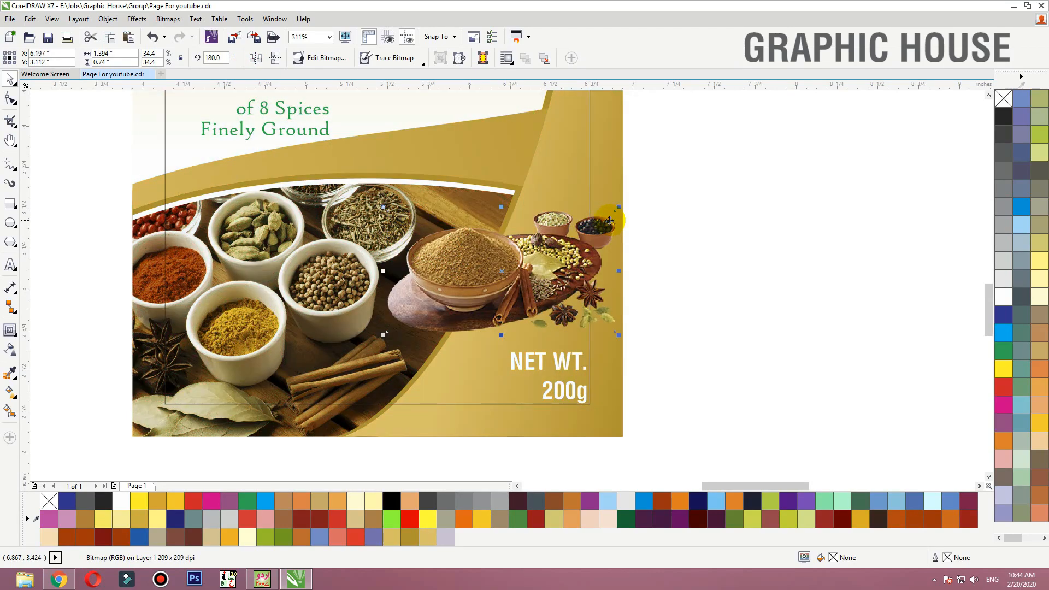
Return to Chrome and look through the "garam masala png" image results for another suitable spice picture
key(alt+Tab)
scroll(863, 350, down, 3)
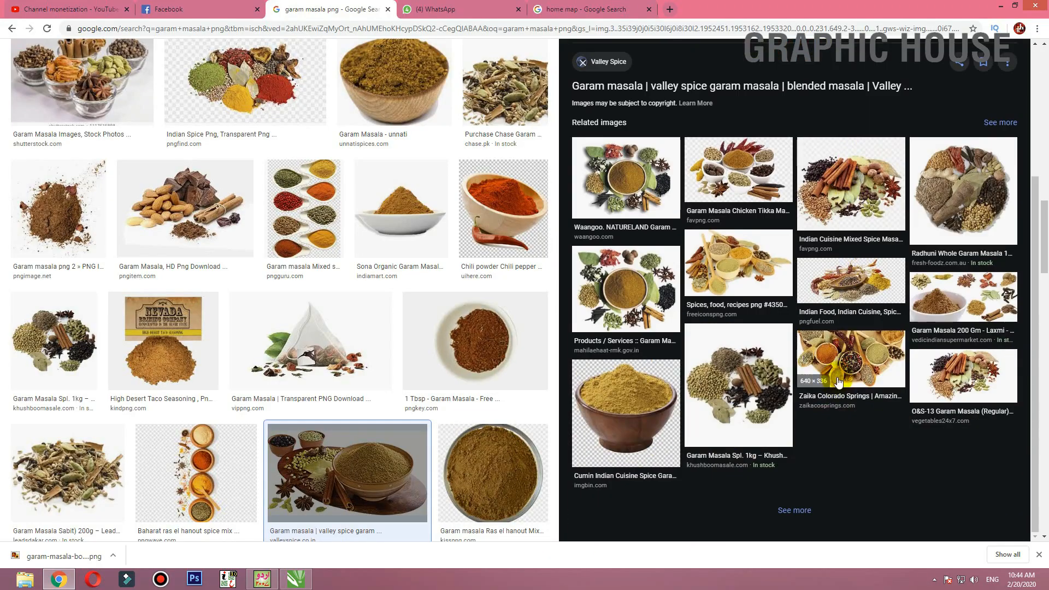
key(Escape)
scroll(299, 357, down, 5)
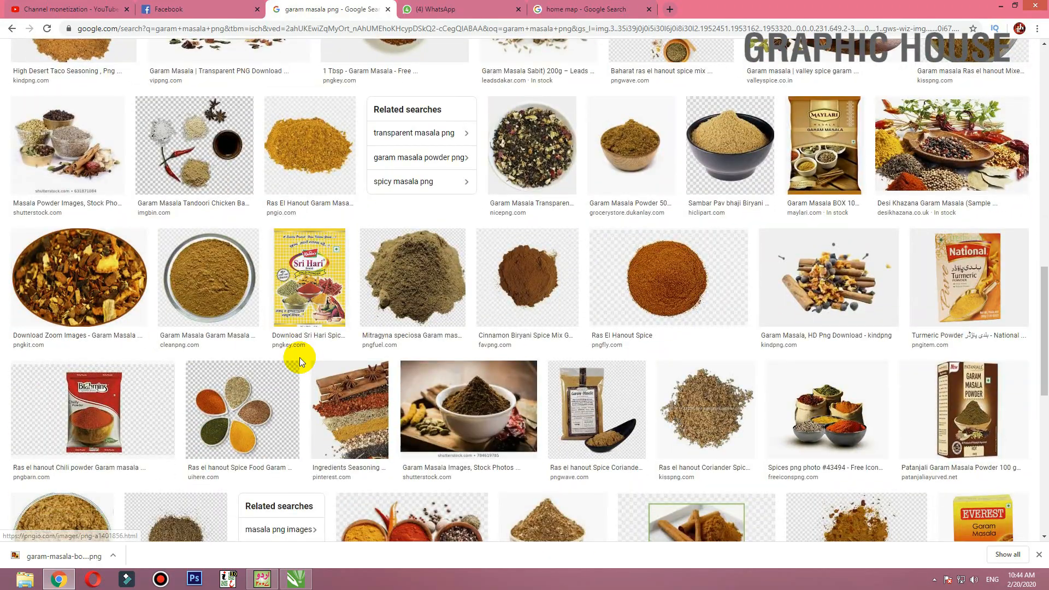
scroll(299, 359, down, 4)
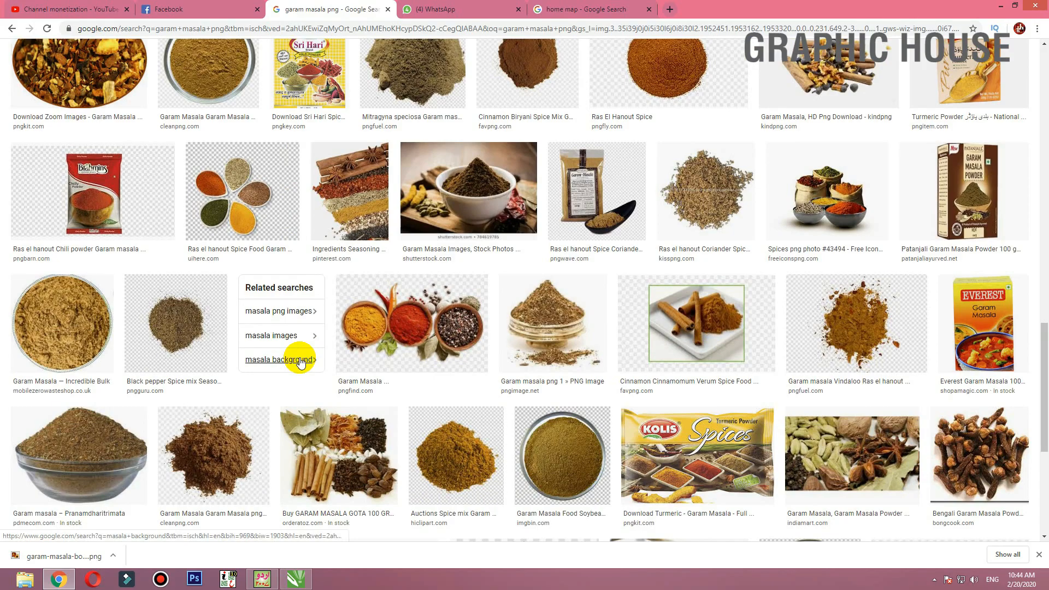
scroll(299, 360, down, 5)
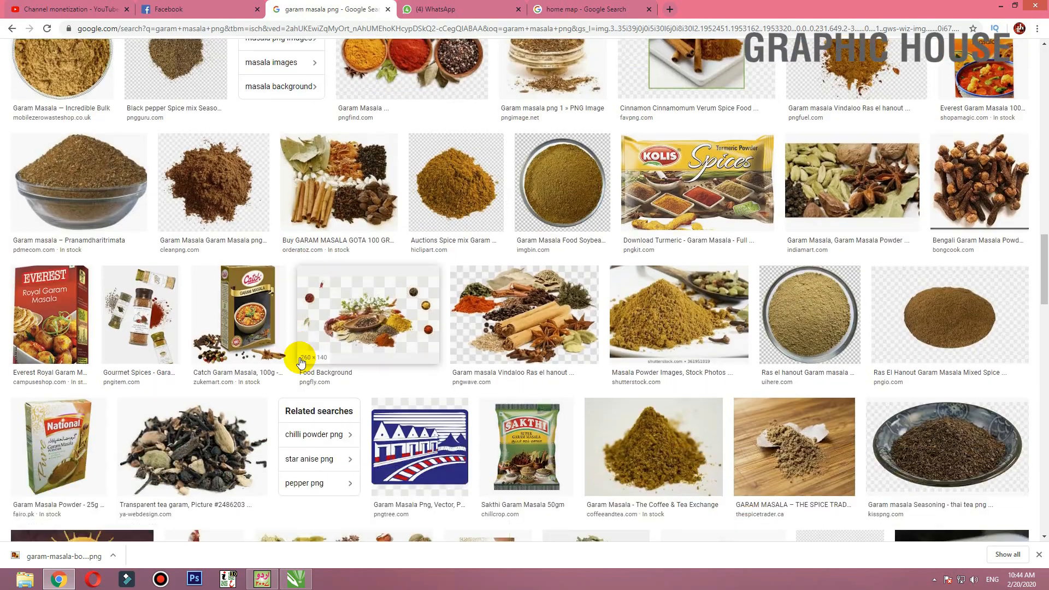
scroll(283, 334, down, 6)
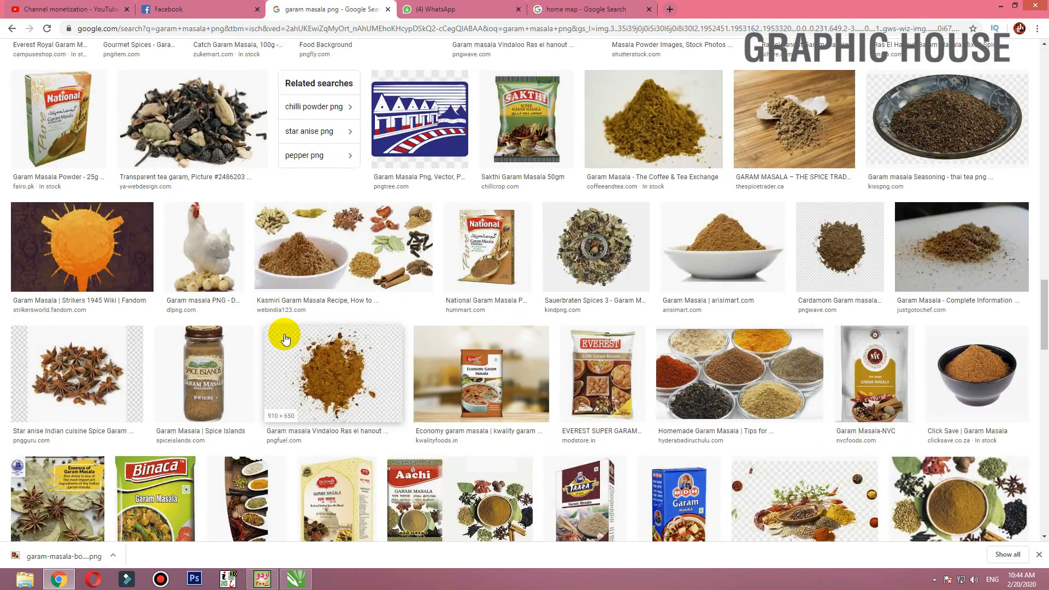
scroll(285, 338, down, 11)
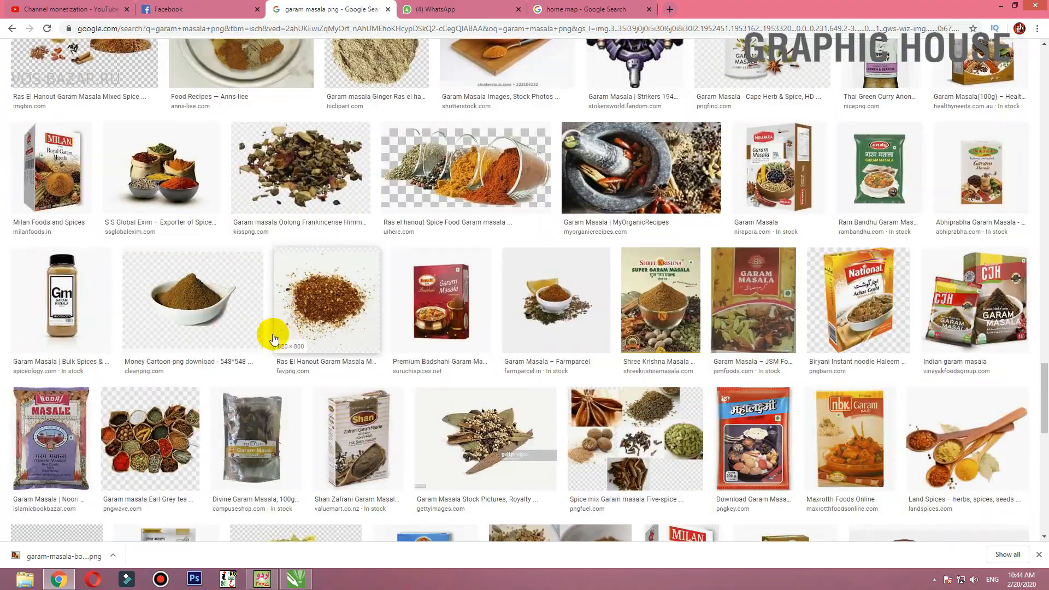
drag(1042, 377, 1042, 58)
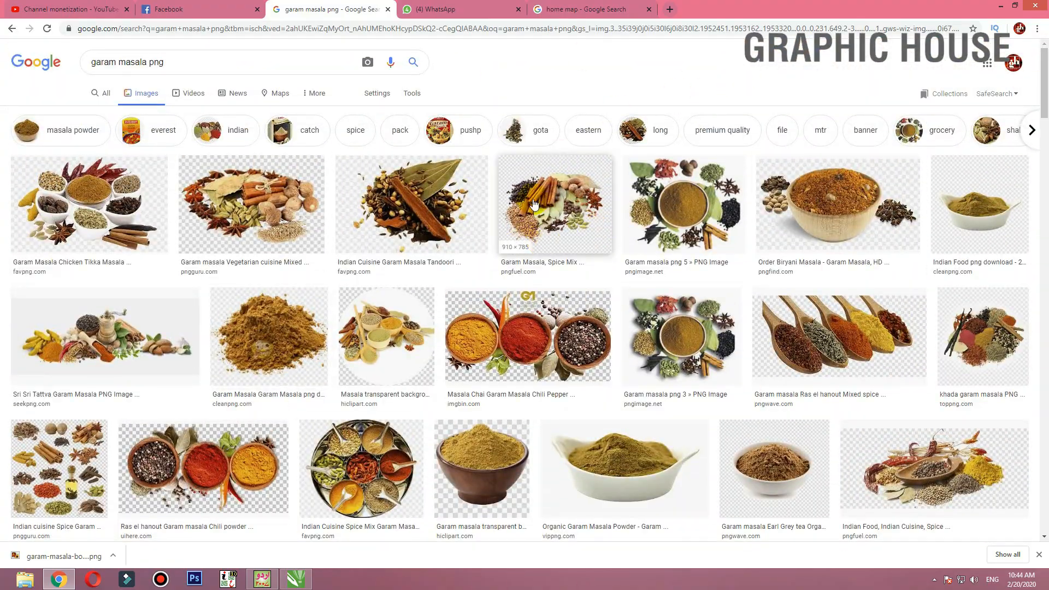
scroll(90, 240, down, 6)
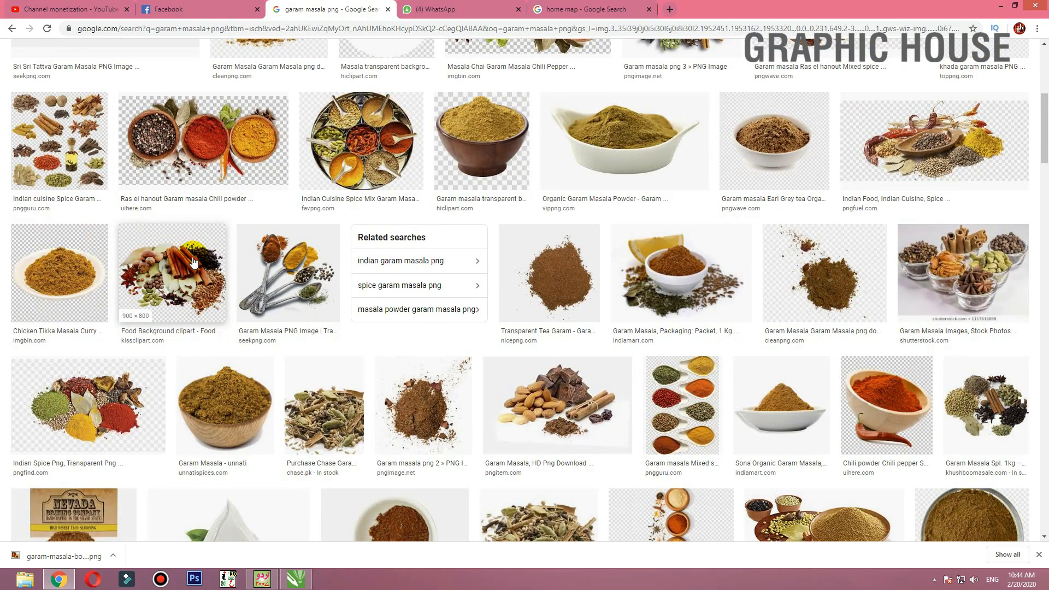
scroll(188, 259, down, 5)
Switch back to CorelDRAW and shift the bowl picture slightly upward, across the spice photo's edge and the gold band
key(alt+Tab)
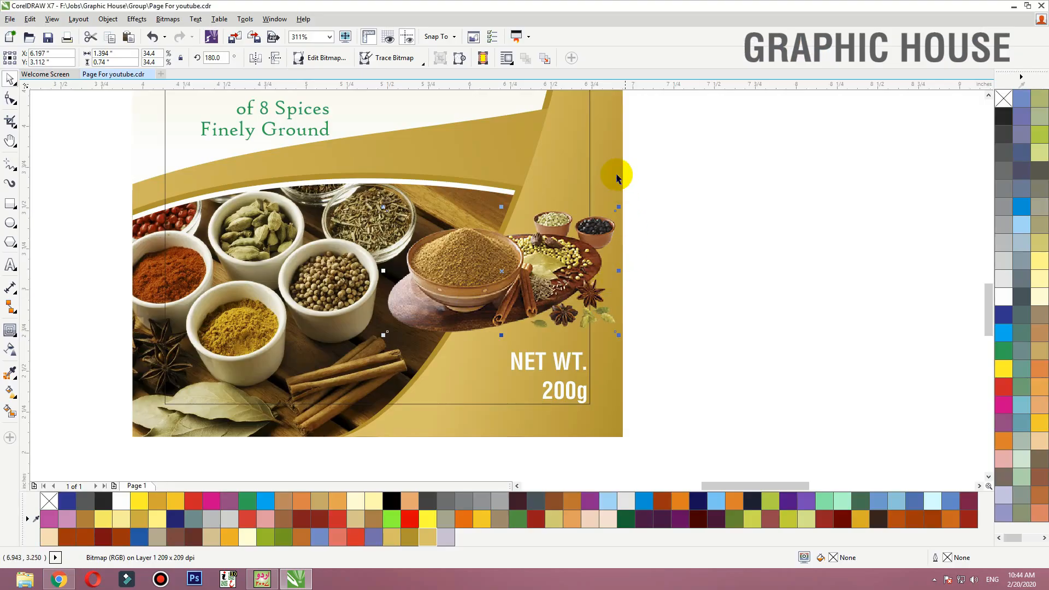
scroll(616, 177, down, 3)
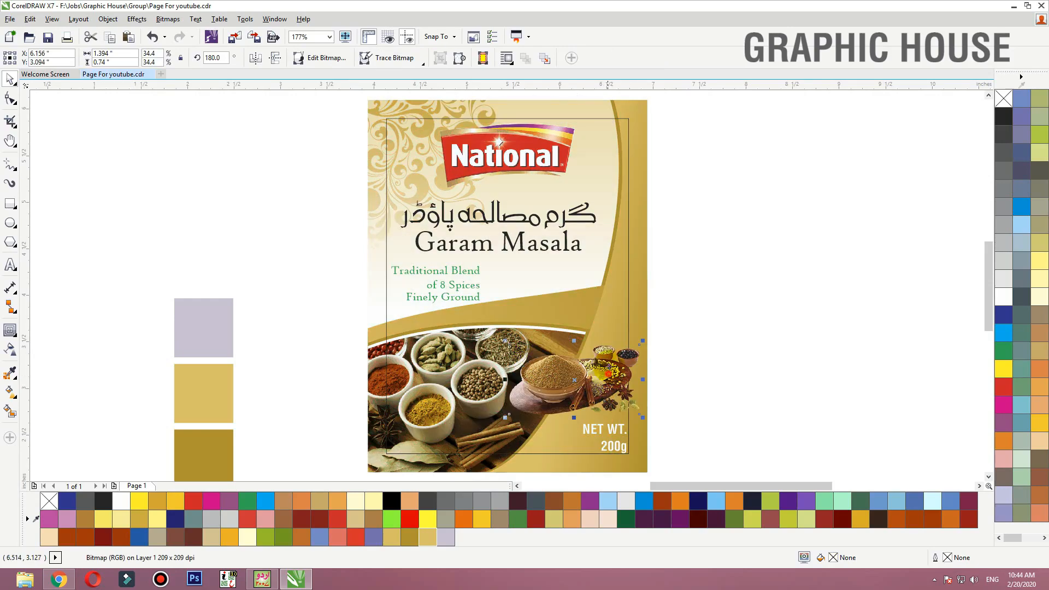
mouse_move(607, 376)
mouse_down()
mouse_move(604, 289)
mouse_move(612, 378)
mouse_move(615, 370)
mouse_up()
key(F2)
drag(398, 449, 693, 326)
drag(531, 289, 526, 286)
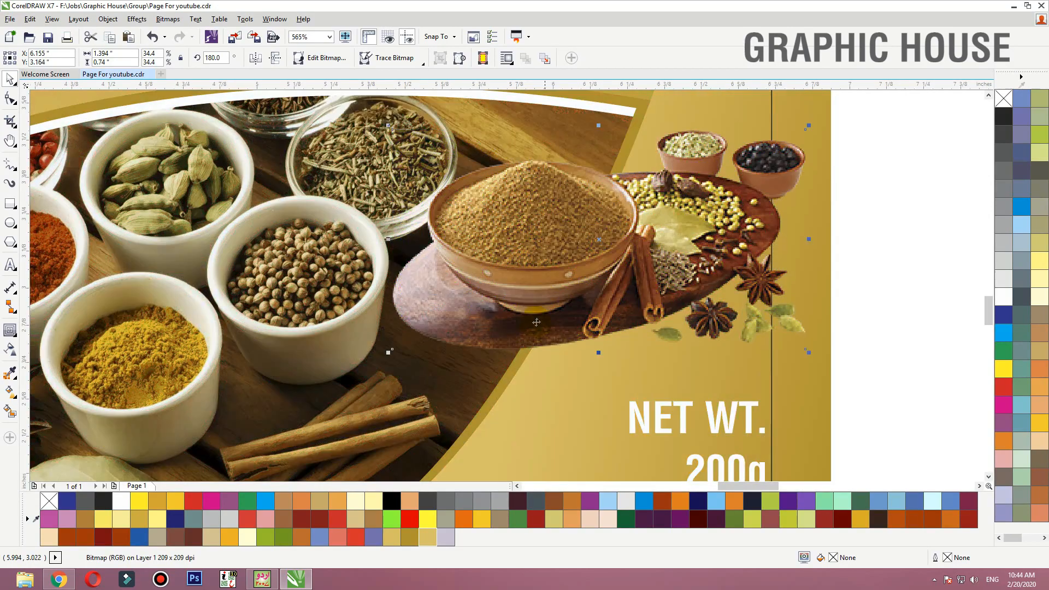
scroll(749, 204, down, 4)
click(627, 204)
key(shift+F2)
click(716, 209)
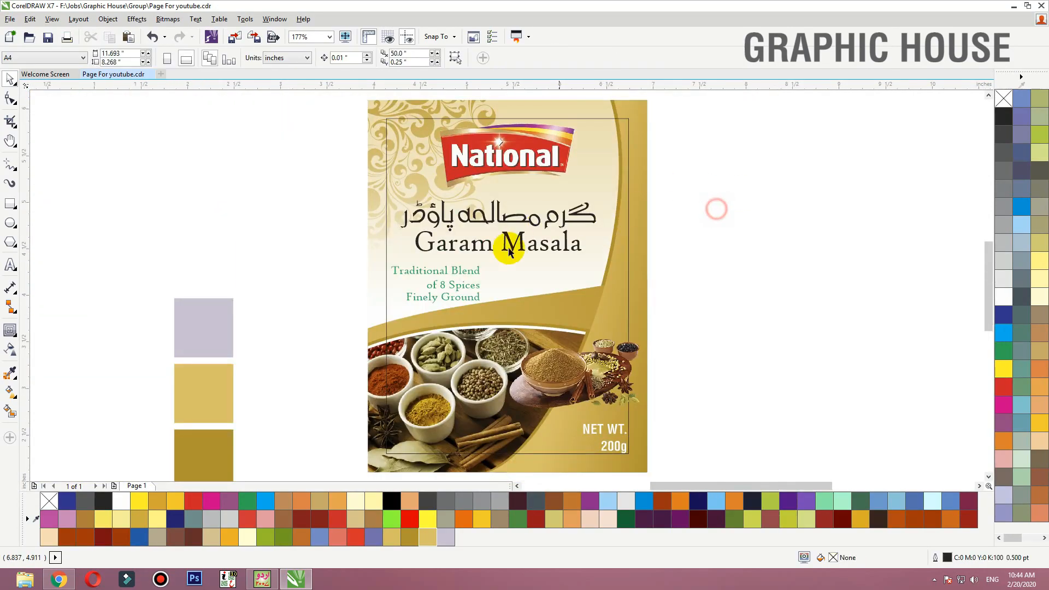
Move the green three-line tagline slightly right and raise it a little together with the Urdu and English titles
drag(478, 272, 474, 291)
drag(689, 183, 322, 268)
key(Up)
key(Up)
Remove the black outline from the label's inner margin rectangle
click(629, 117)
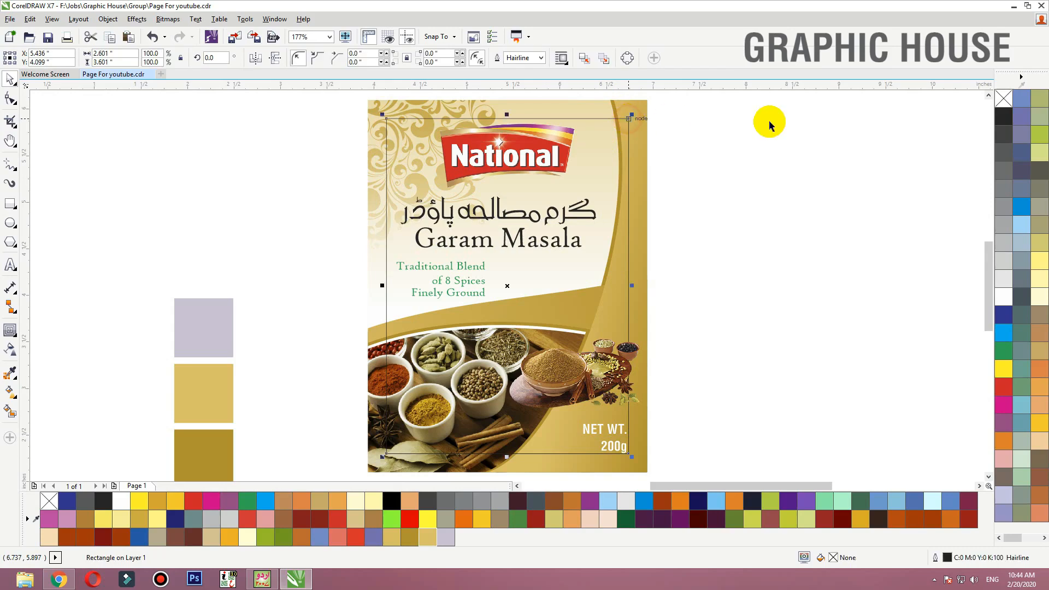
right_click(1006, 99)
click(750, 101)
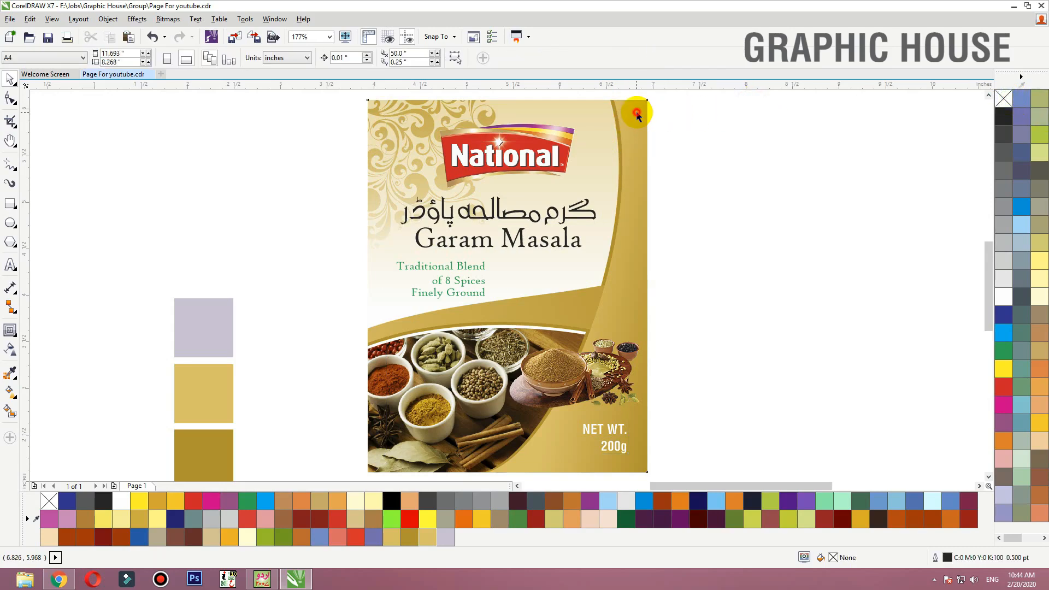
click(637, 112)
click(782, 133)
scroll(660, 152, down, 3)
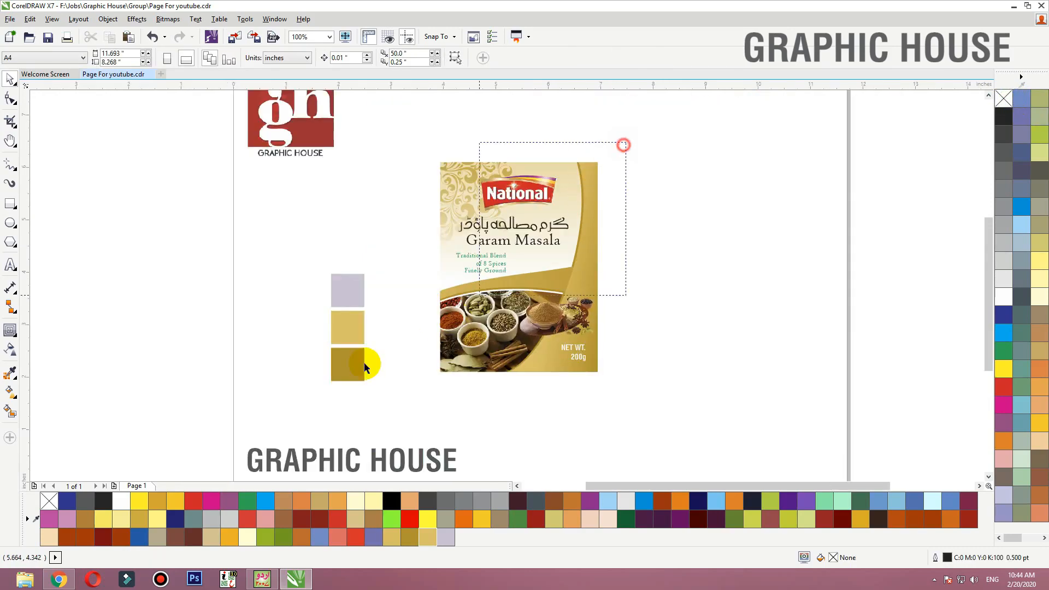
Delete the three colour sample squares beside the label
drag(364, 363, 293, 389)
key(shift+F2)
click(300, 265)
drag(394, 287, 166, 524)
key(Delete)
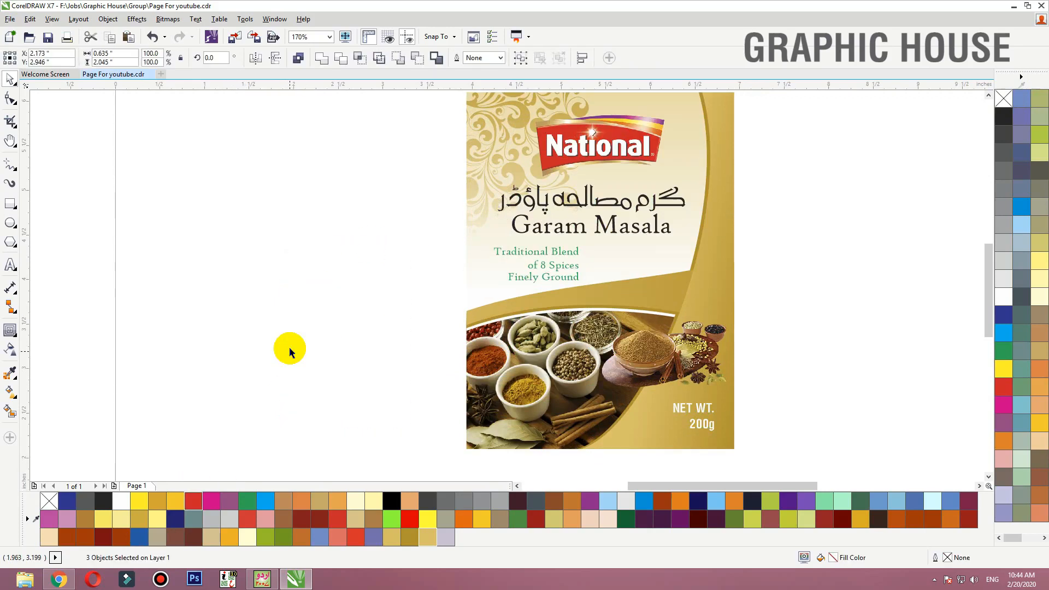
click(290, 350)
key(shift+F4)
drag(754, 491, 754, 491)
key(shift+F2)
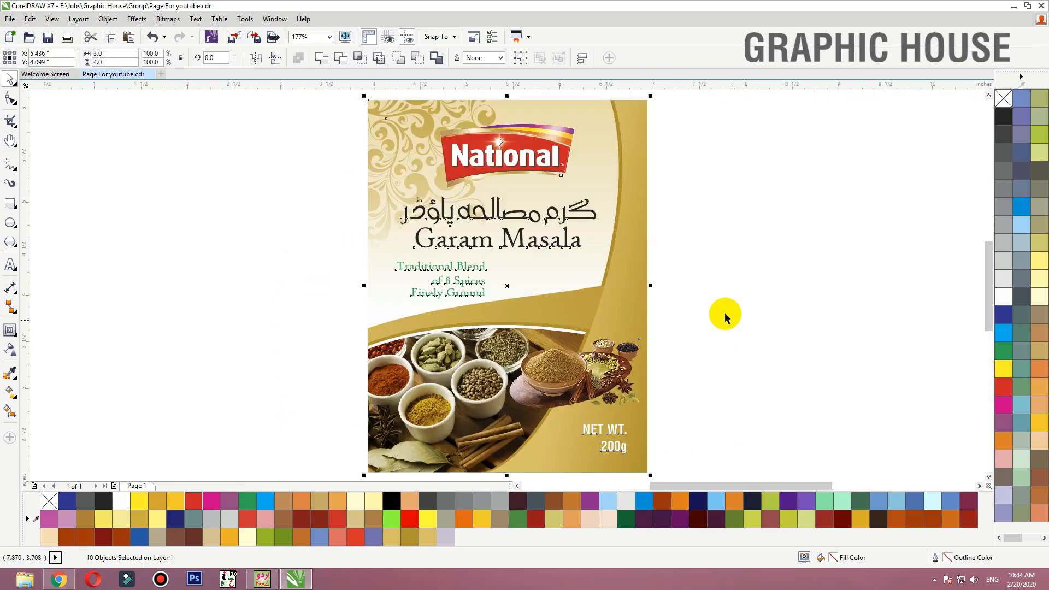
click(724, 312)
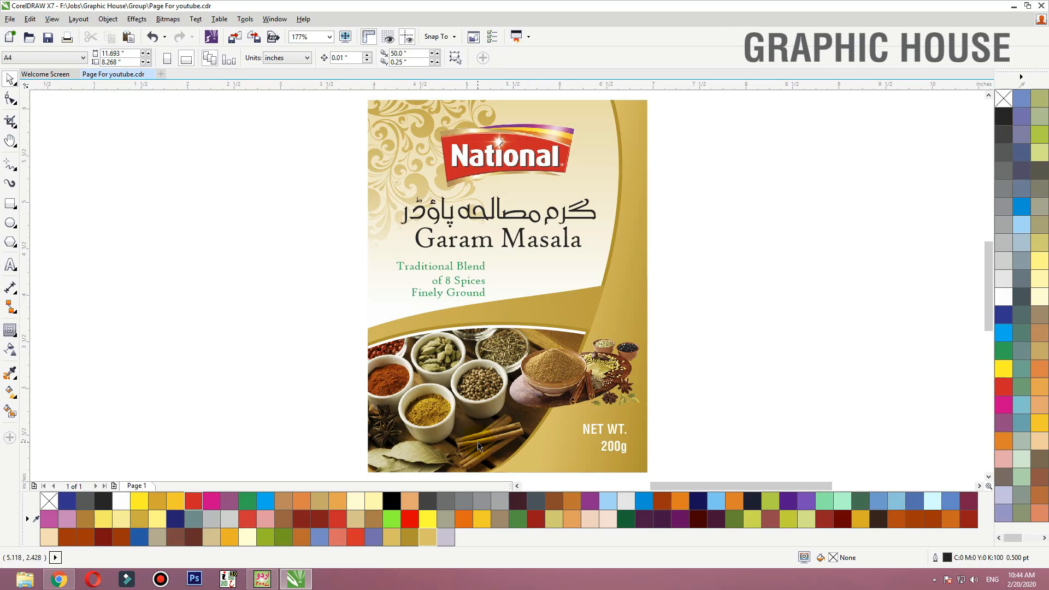
Within the label's PowerClip contents, shift the dark edge curve of the vertical gold band slightly toward the spice photo
double_click(435, 410)
drag(609, 362, 660, 378)
key(ctrl+z)
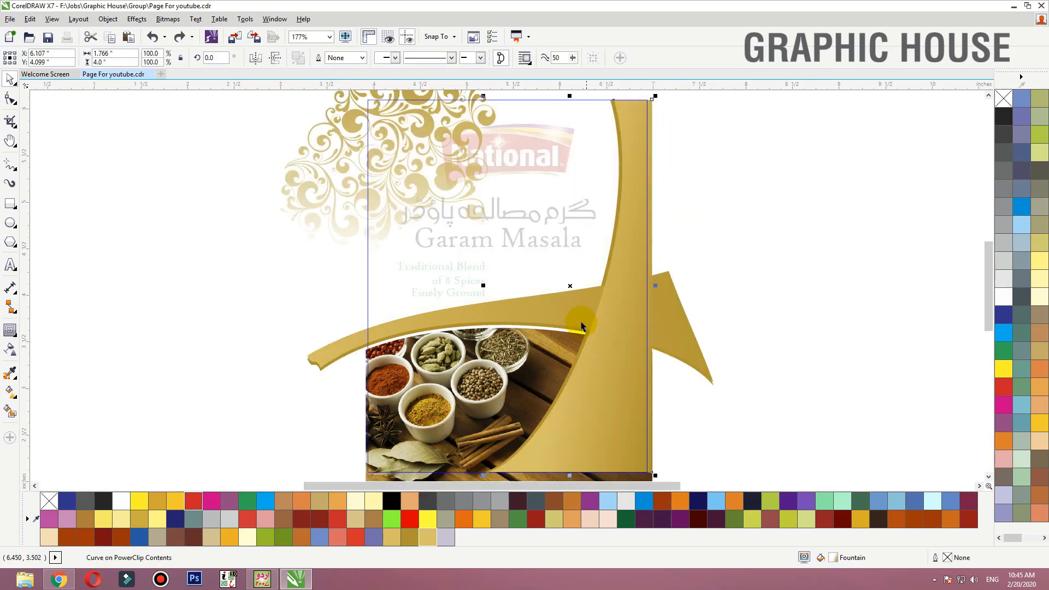
click(833, 258)
scroll(635, 264, down, 2)
key(F2)
drag(714, 268, 491, 372)
click(496, 277)
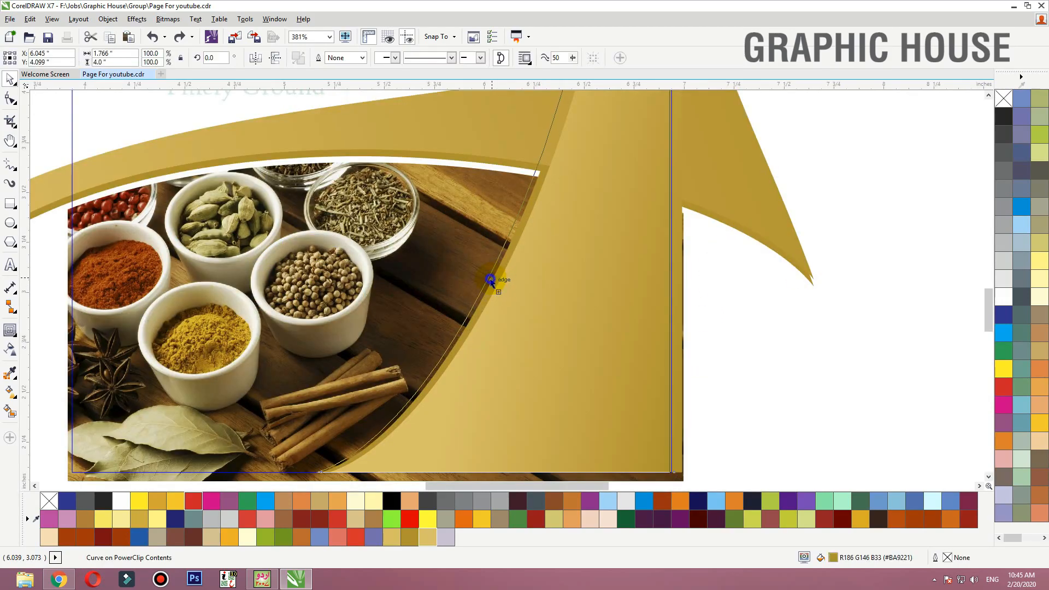
drag(492, 278, 488, 278)
Fill the vertical band's edge curve with gold #E5C266 and finish editing the PowerClip contents
click(423, 538)
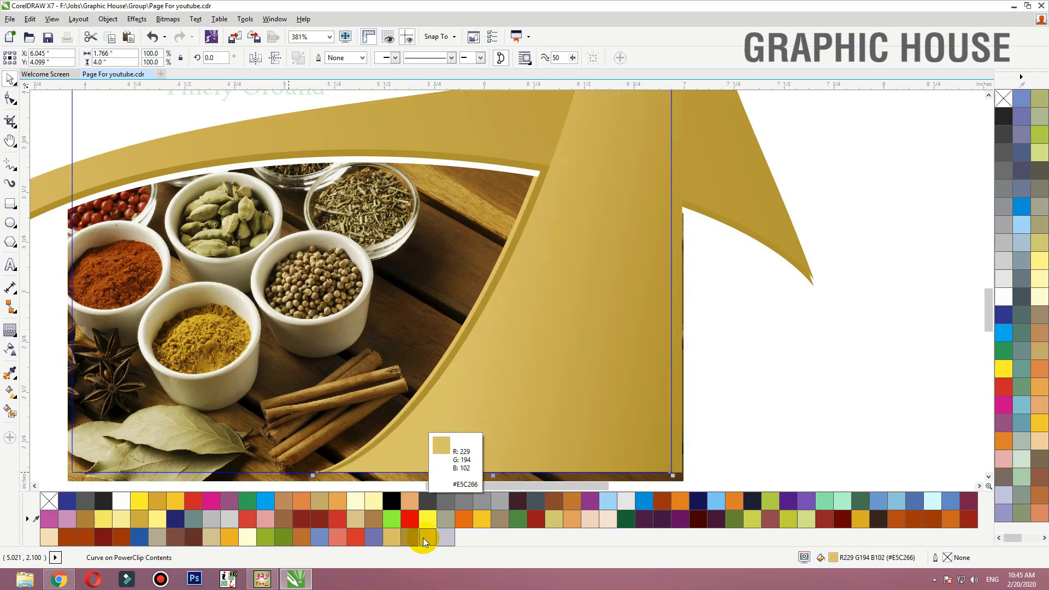
click(780, 325)
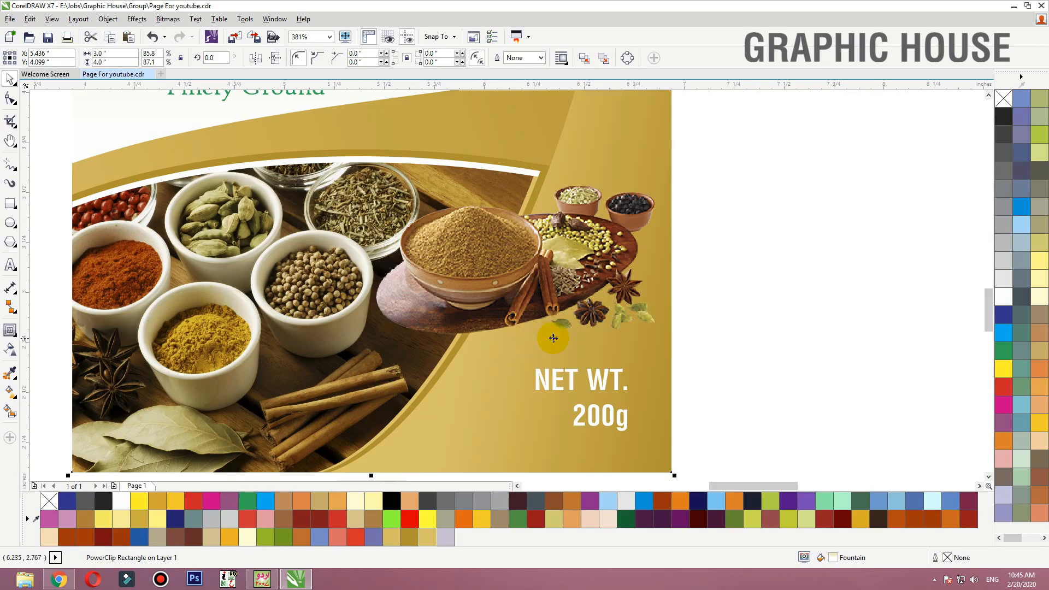
scroll(614, 348, down, 3)
click(664, 346)
drag(676, 152, 352, 433)
key(shift+F2)
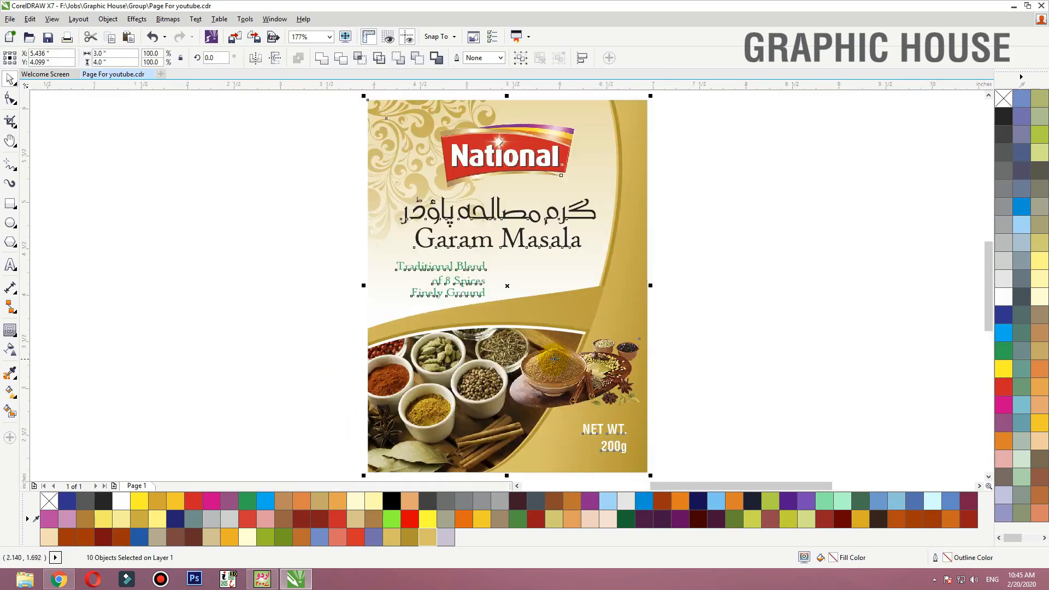
click(251, 353)
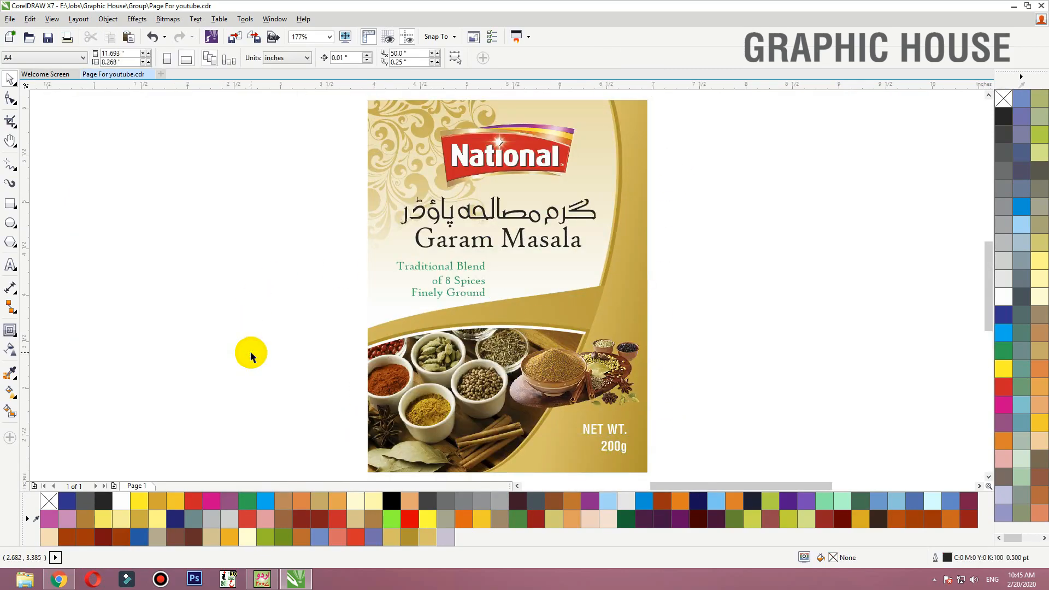
Nudge the green three-line tagline slightly upward
drag(257, 349, 515, 240)
key(Up)
click(299, 277)
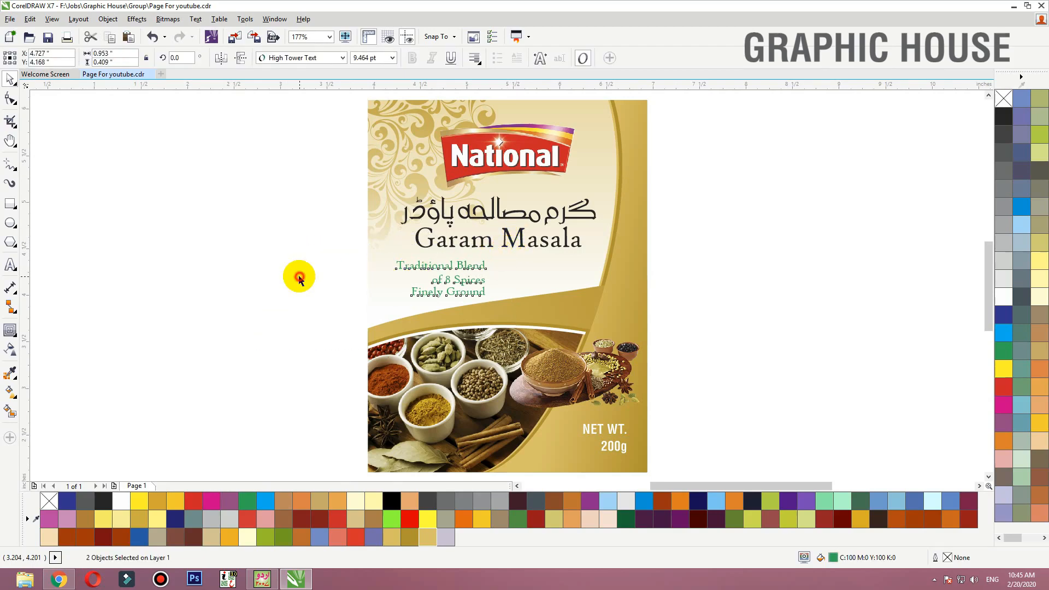
click(299, 278)
Draw a black, outline-free square bullet about 0.037 inch wide before "Traditional Blend" and copy it down beside "Finely Ground"
scroll(382, 257, up, 5)
click(10, 203)
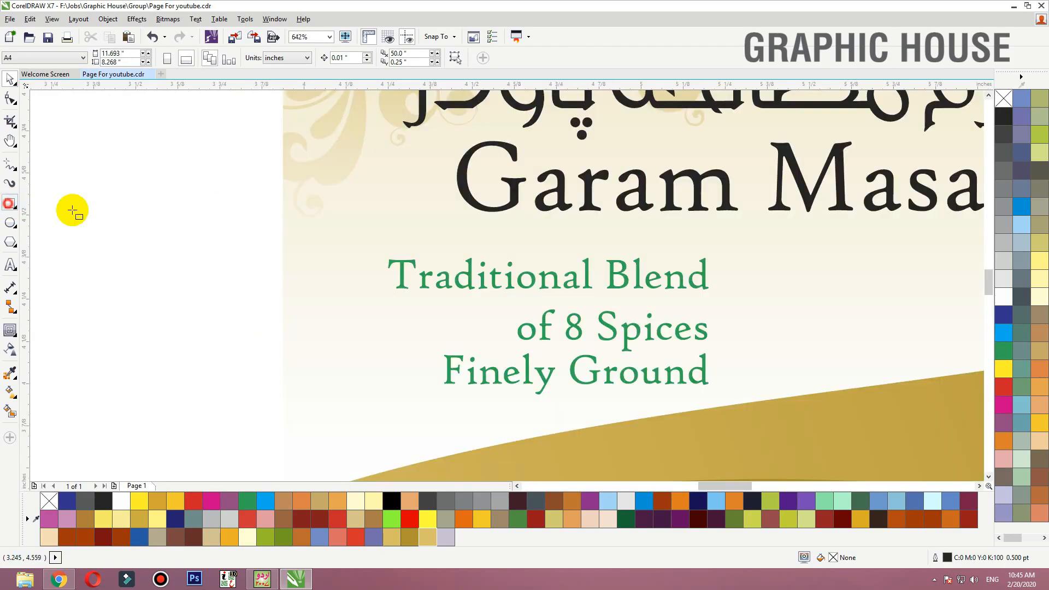
drag(369, 267, 381, 279)
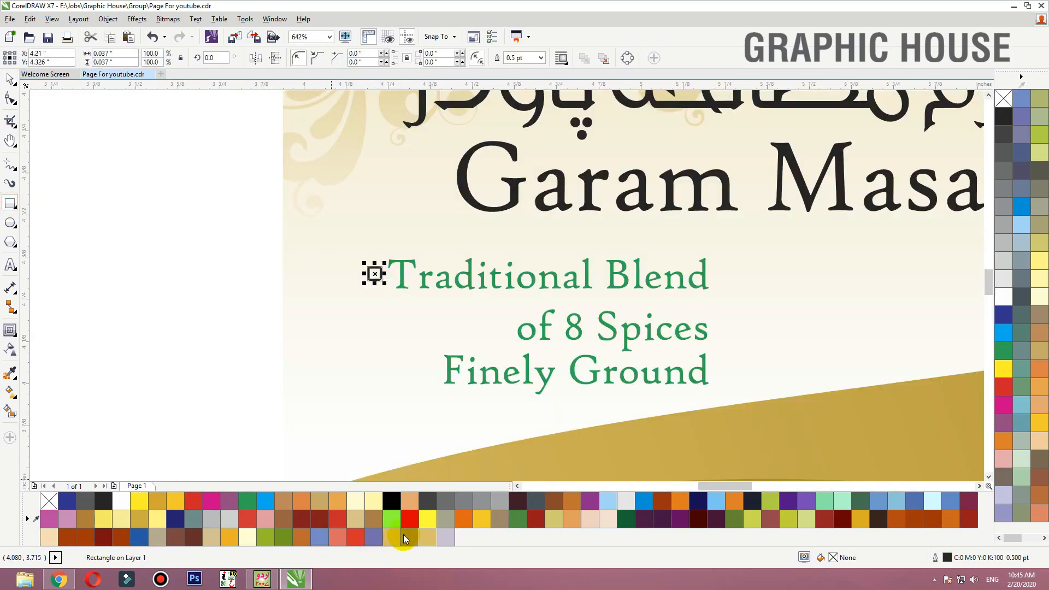
click(392, 500)
right_click(1003, 98)
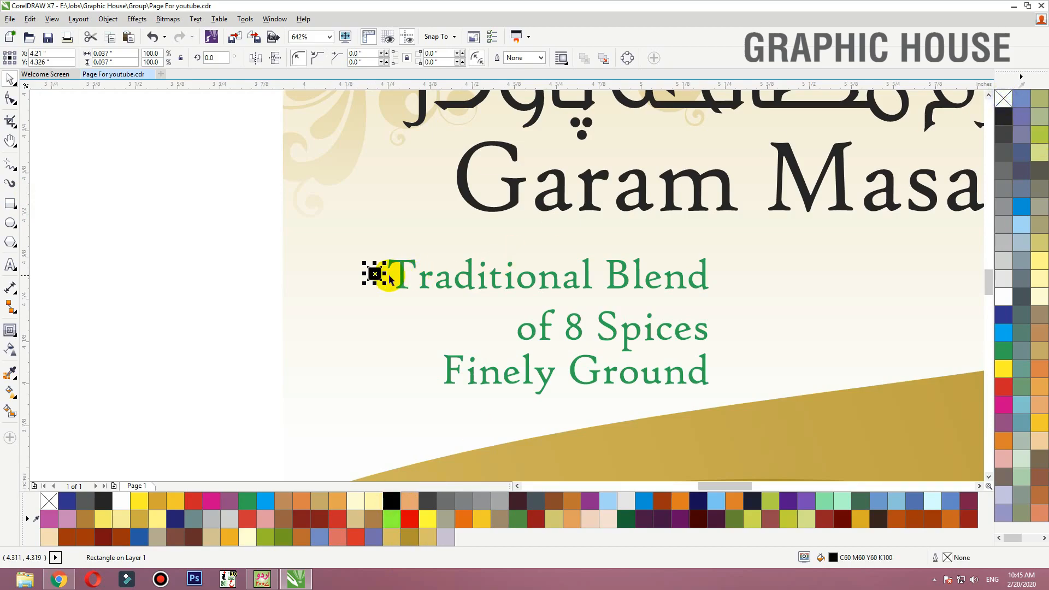
drag(381, 274, 382, 376)
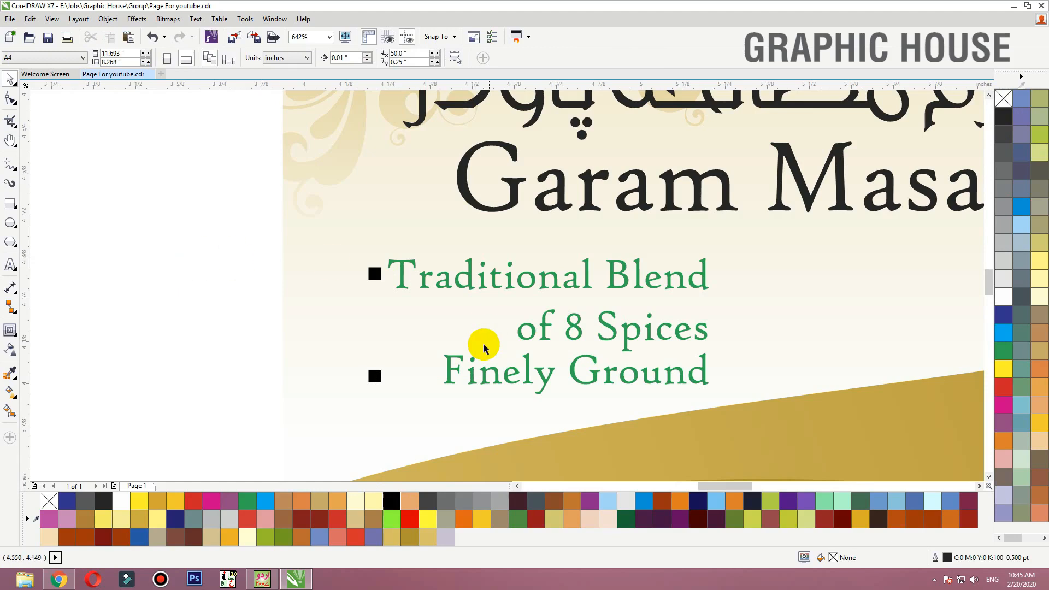
Align "Finely Ground" with the left edge of "Traditional Blend" and set the two-line text above it to left alignment
click(471, 377)
click(470, 377)
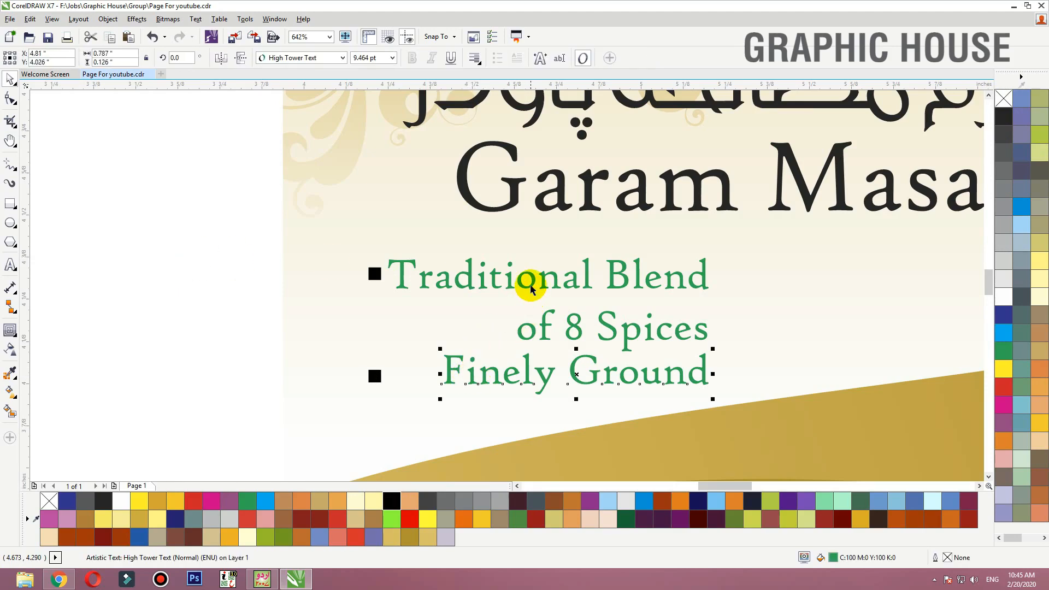
key(l)
click(357, 351)
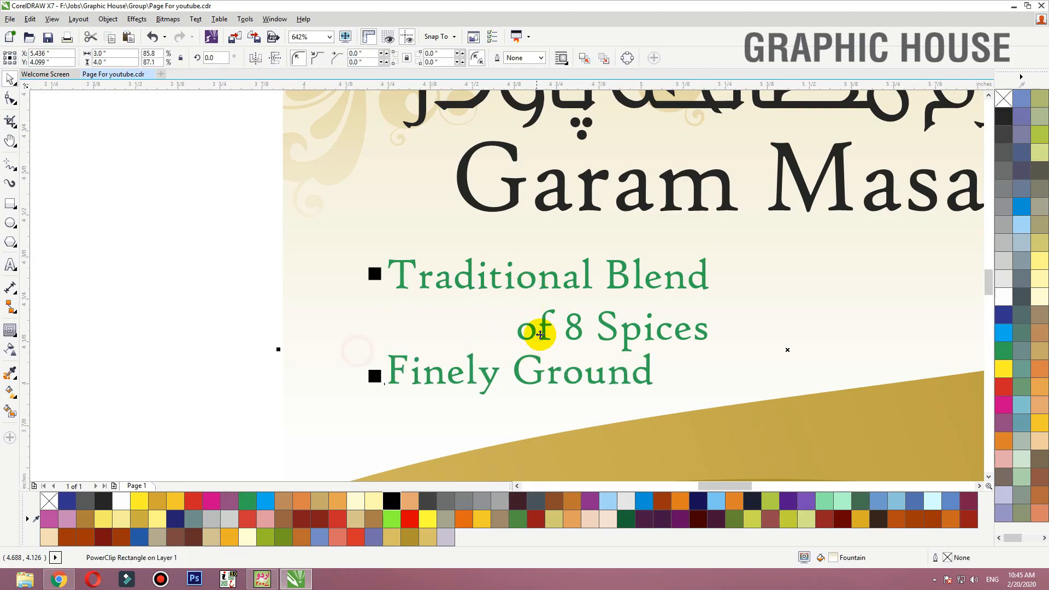
click(546, 326)
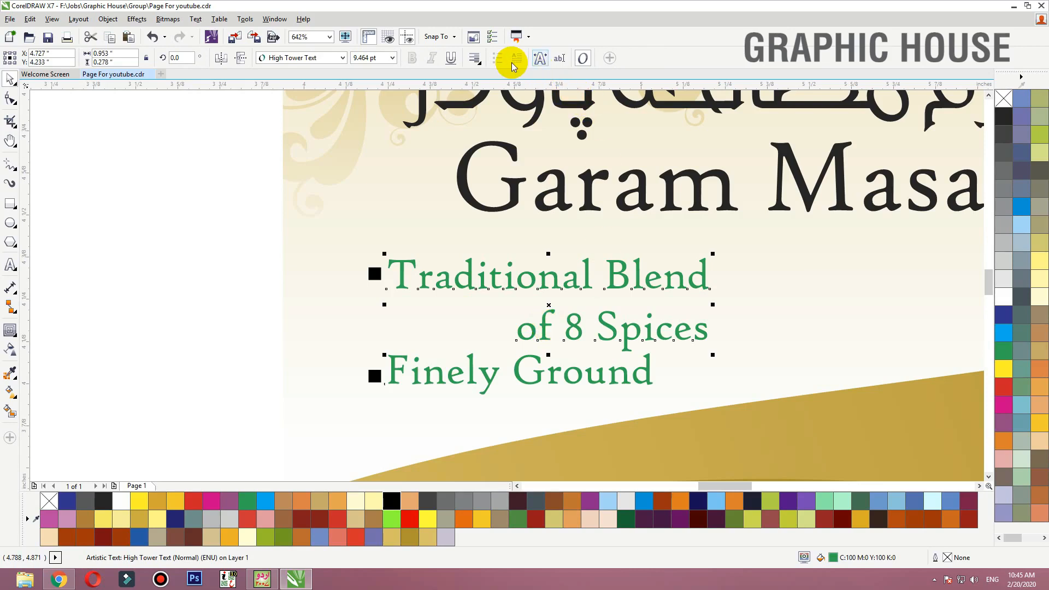
click(487, 64)
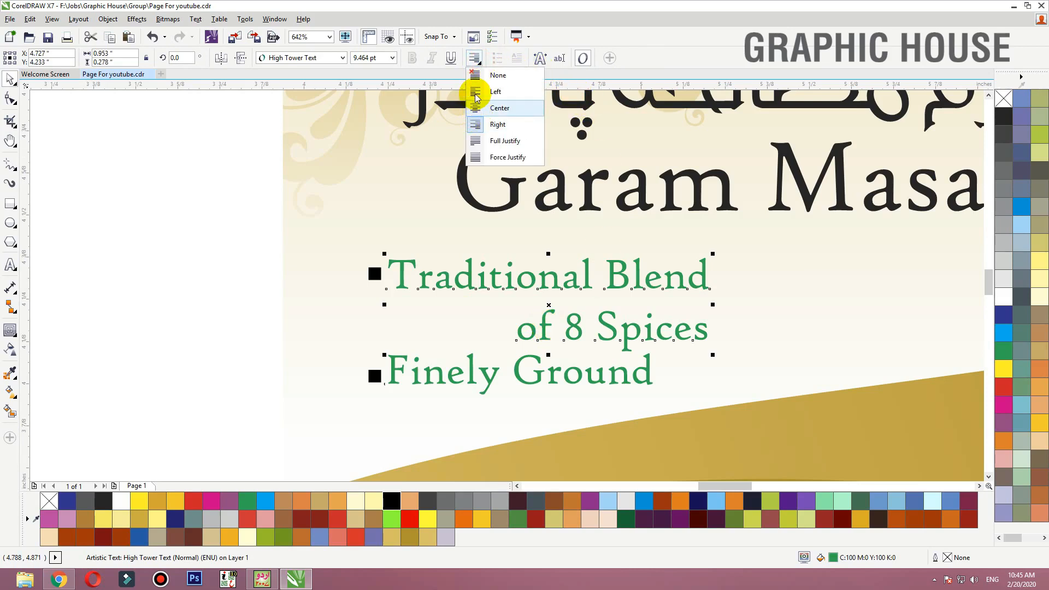
click(481, 94)
Lower "Finely Ground" with its bullet to even the line spacing, and shift the whole bulleted tagline slightly down
drag(169, 335, 691, 432)
drag(211, 434, 714, 215)
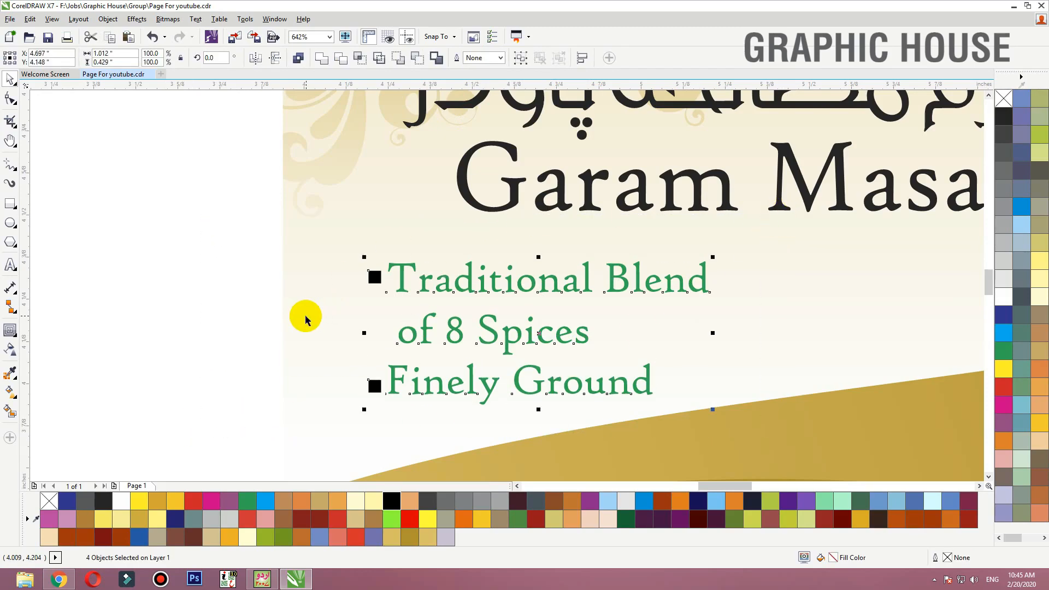
scroll(308, 317, down, 5)
click(568, 180)
scroll(223, 292, up, 1)
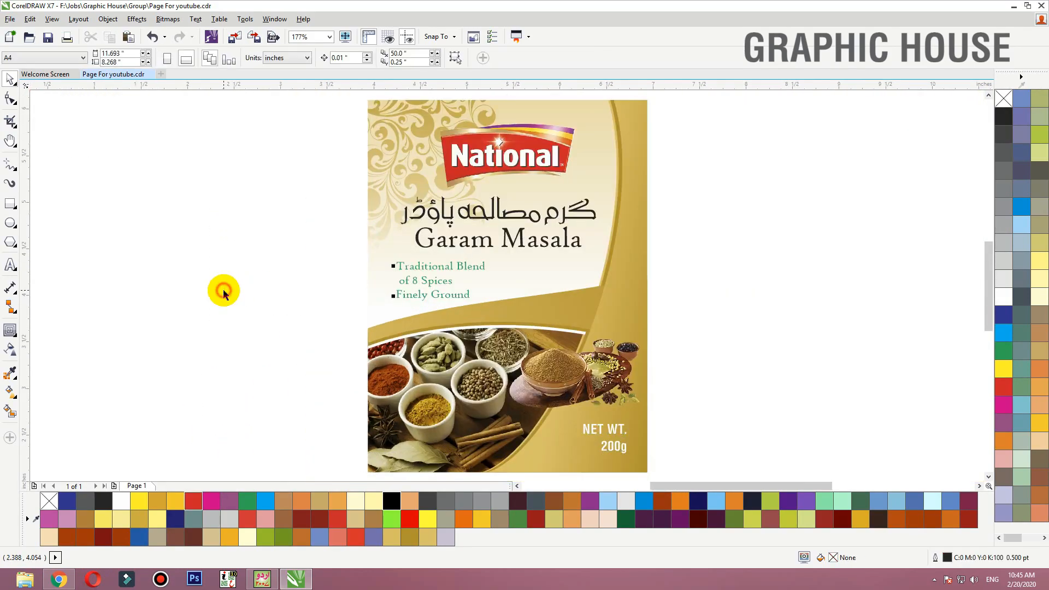